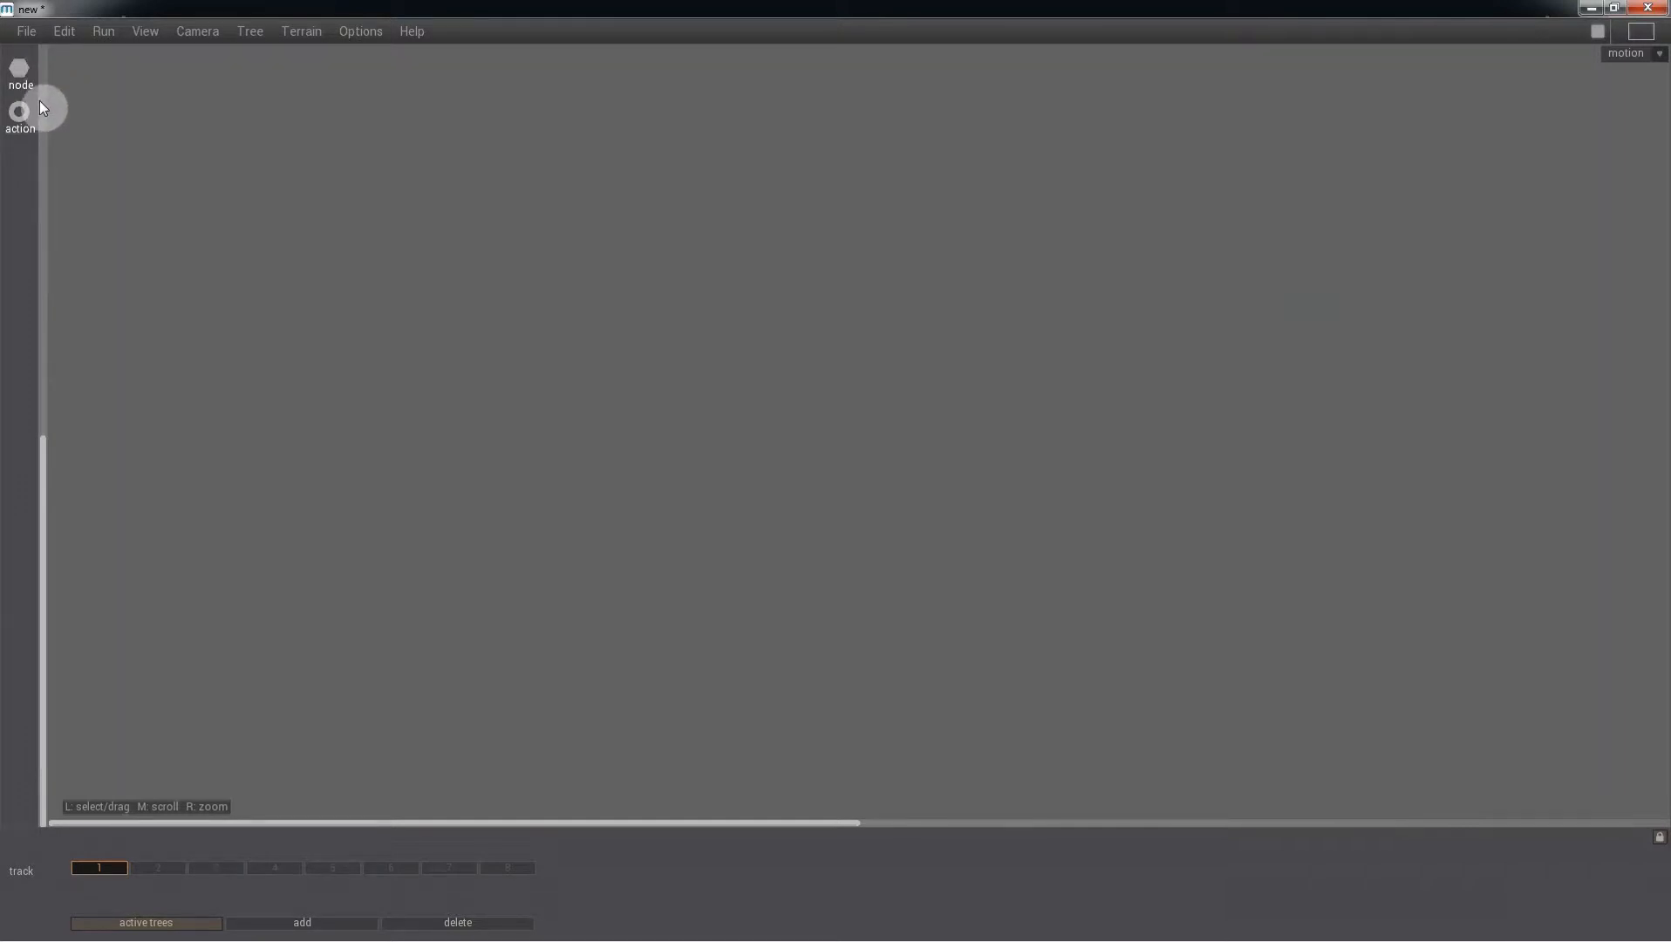
Step: Add a node to the empty motion tree and name it "stand"
{"action": "left_click", "coordinate": [22, 77]}
{"action": "left_click", "coordinate": [18, 119]}
{"action": "left_click", "coordinate": [19, 74]}
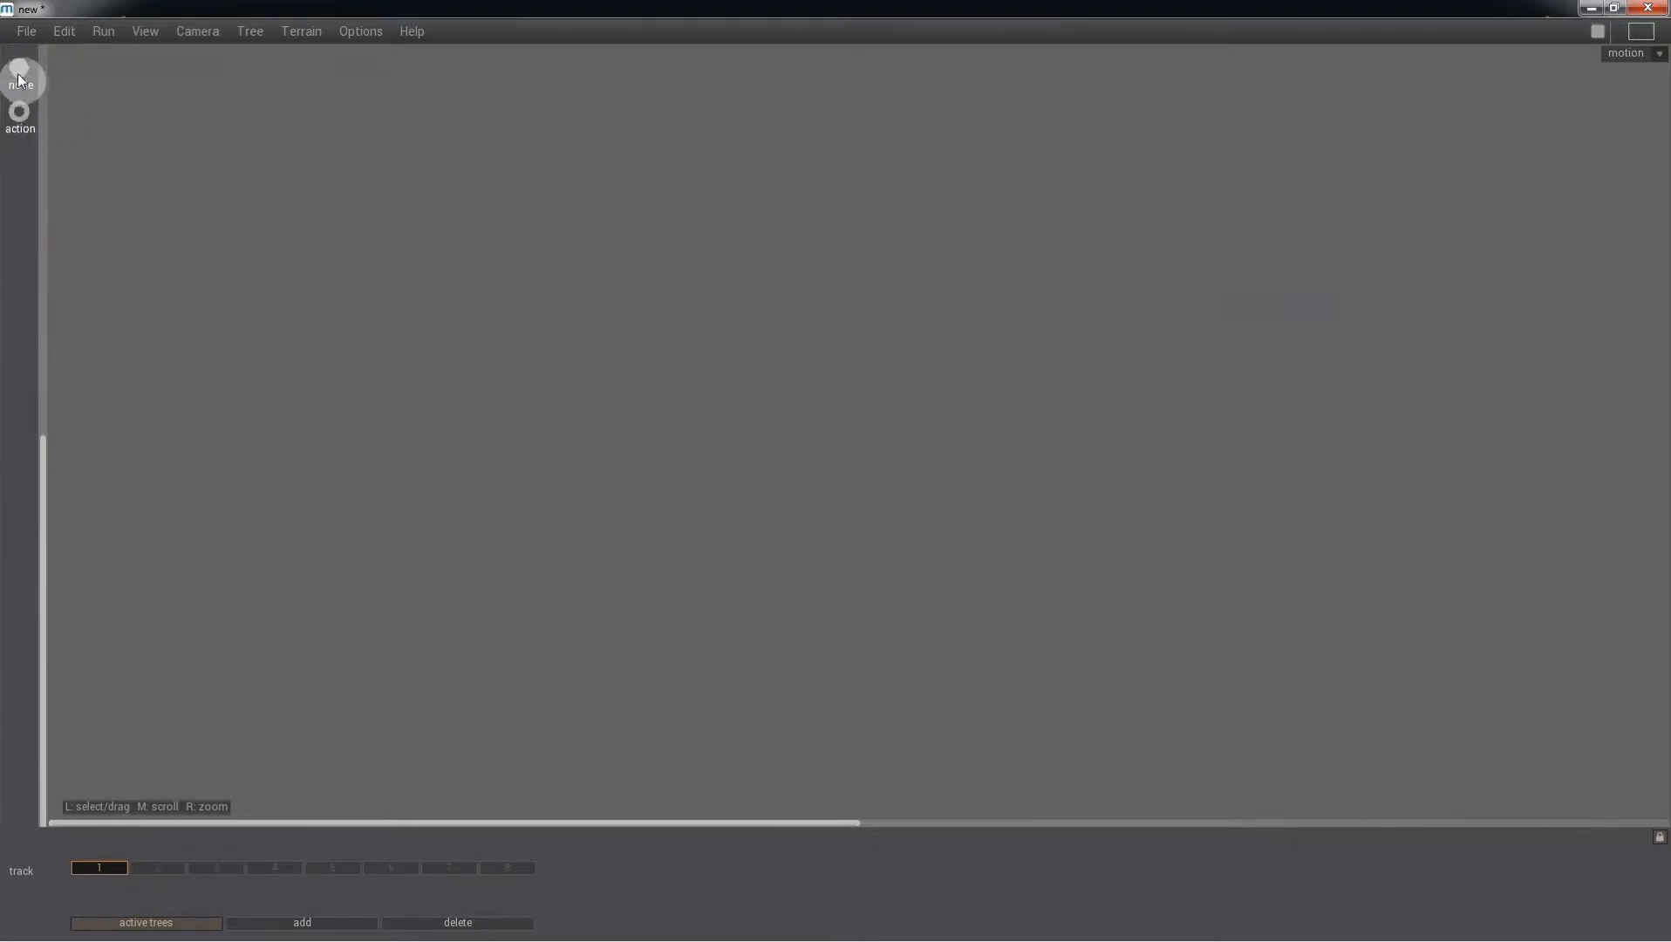
{"action": "left_click", "coordinate": [361, 486]}
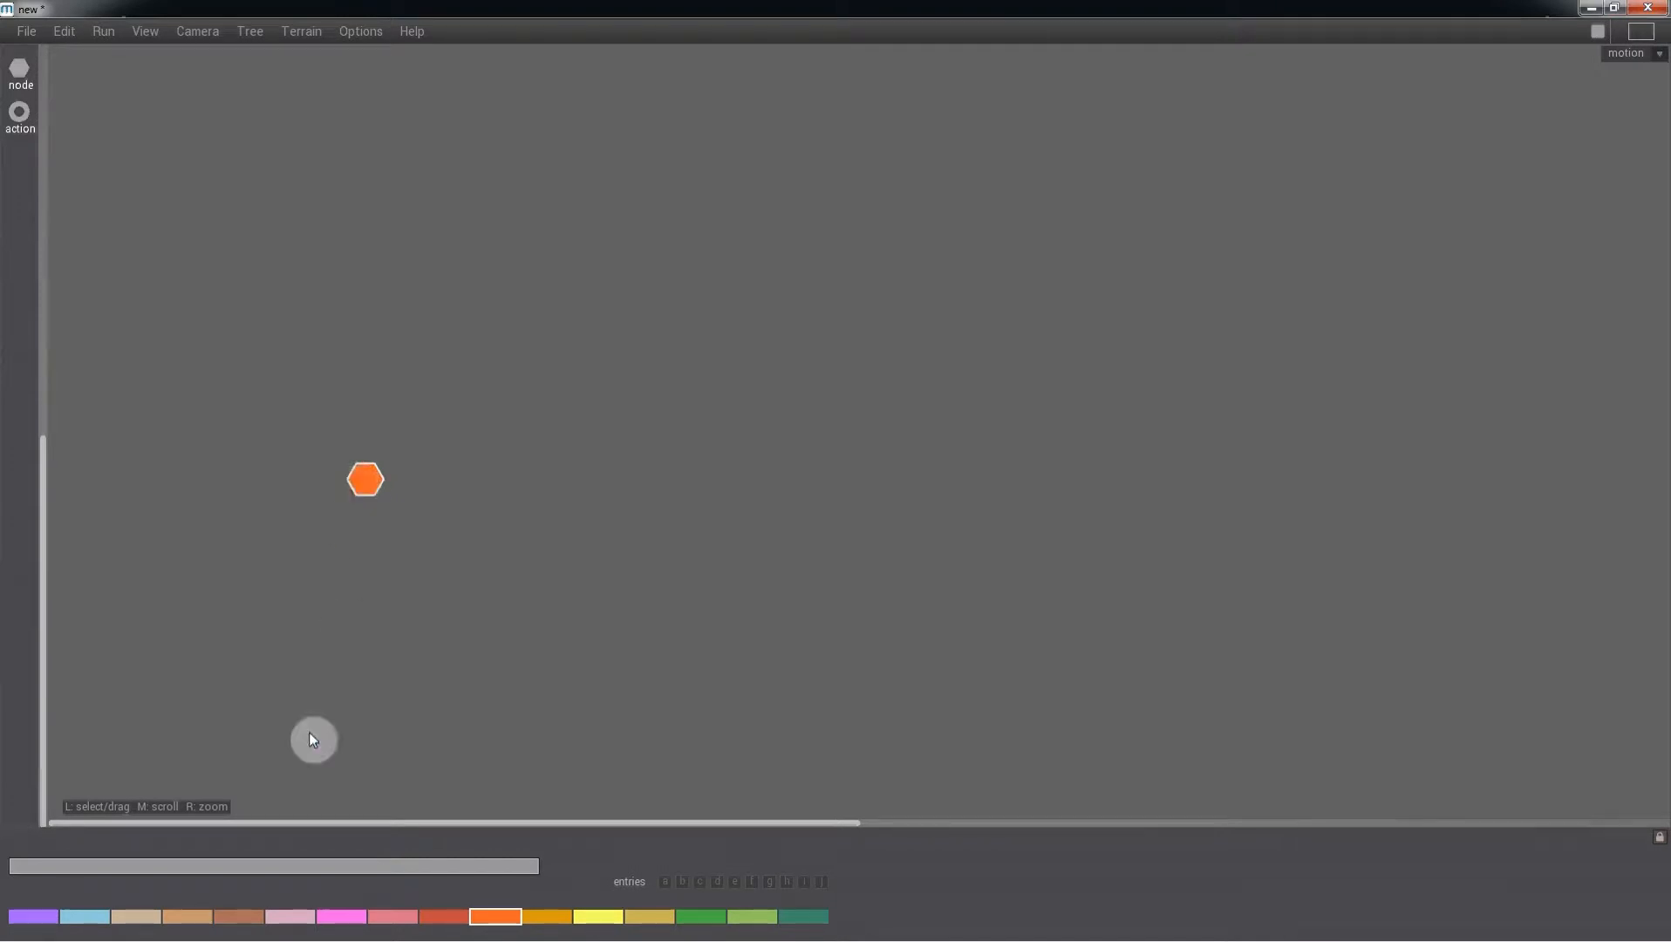
{"action": "left_click", "coordinate": [232, 869]}
{"action": "type", "text": "stand"}
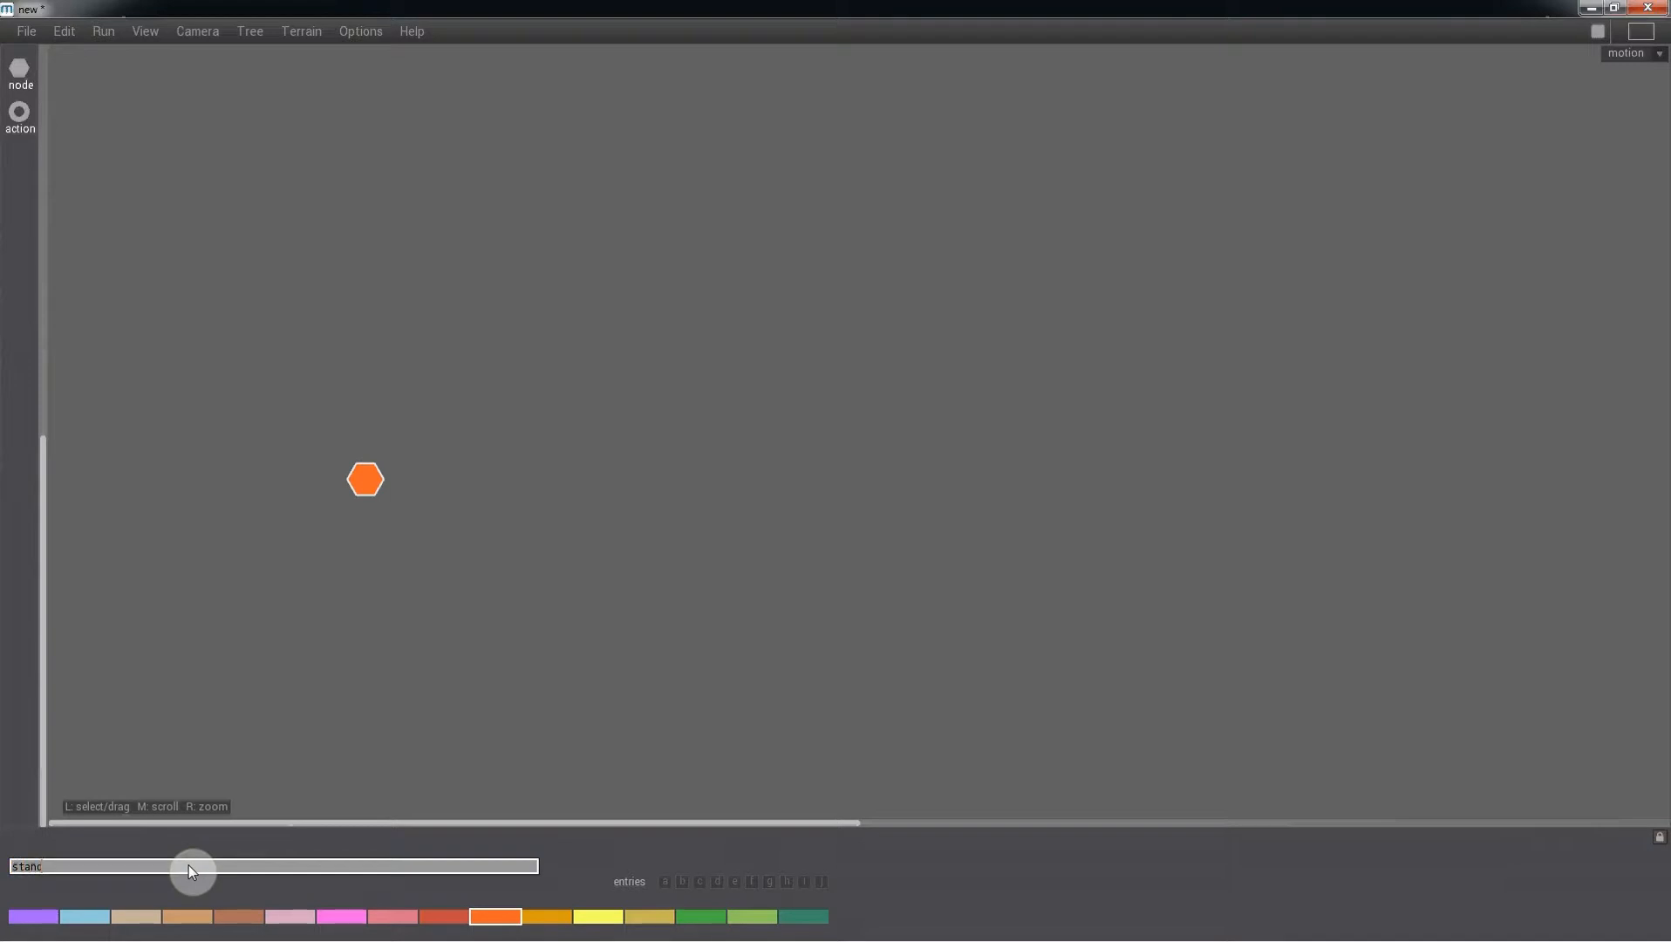
{"action": "key", "text": "Return"}
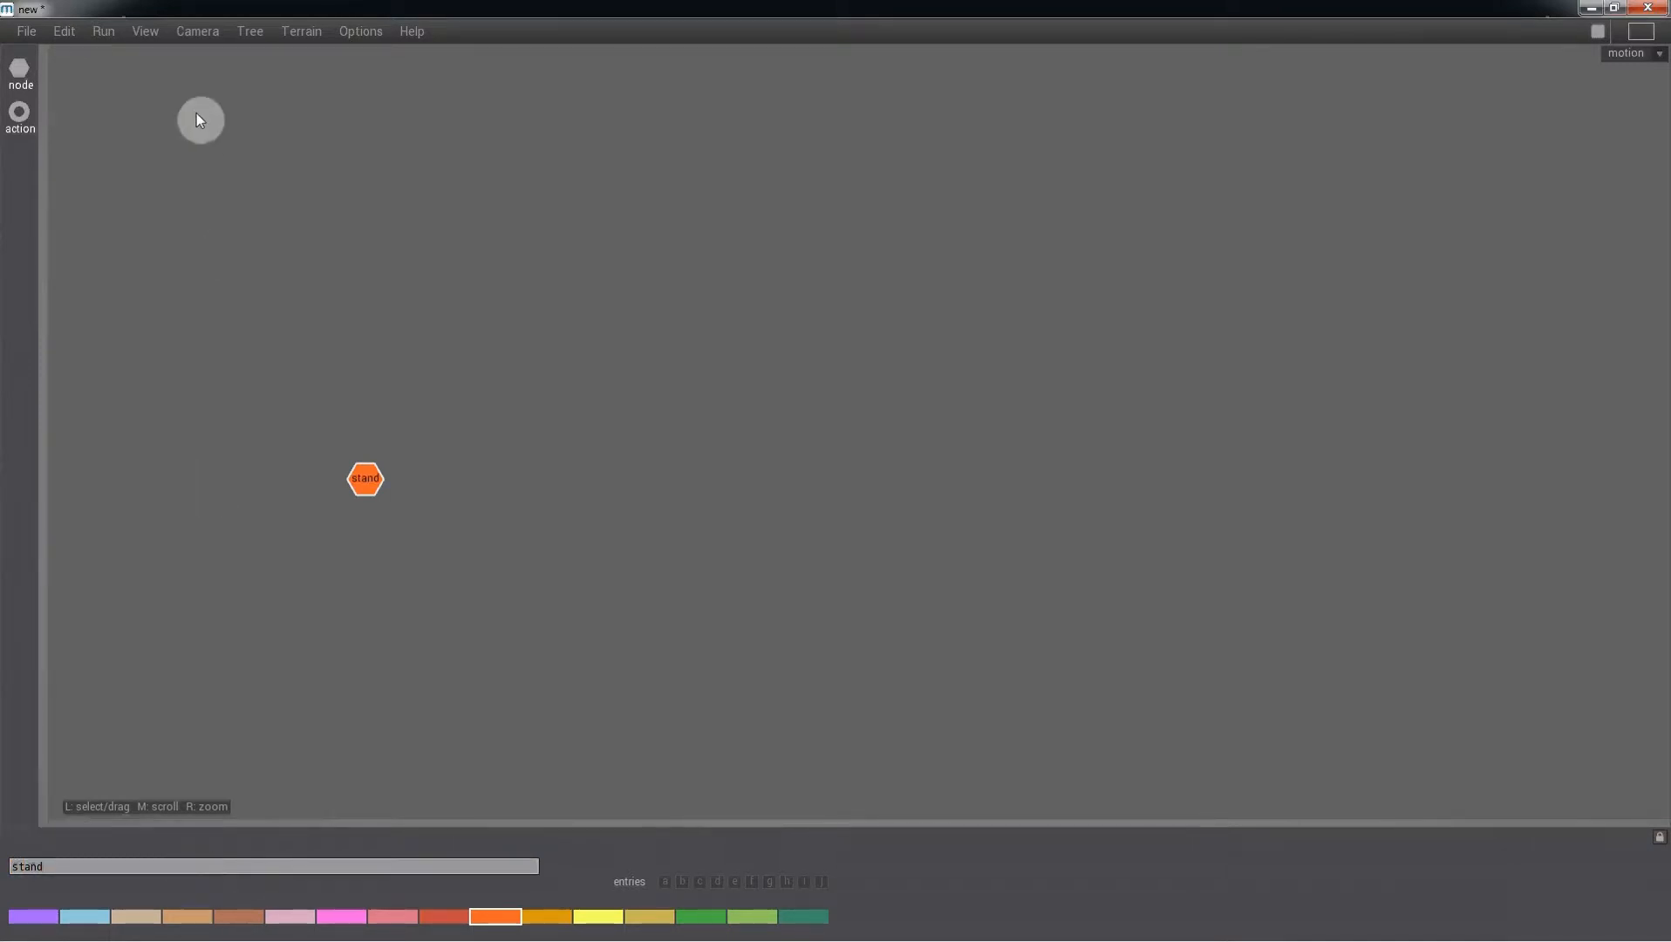
Step: Add an action named "stand" above the stand node and connect it as a loop from and back to that node
{"action": "left_click_drag", "start_coordinate": [30, 129], "coordinate": [365, 408]}
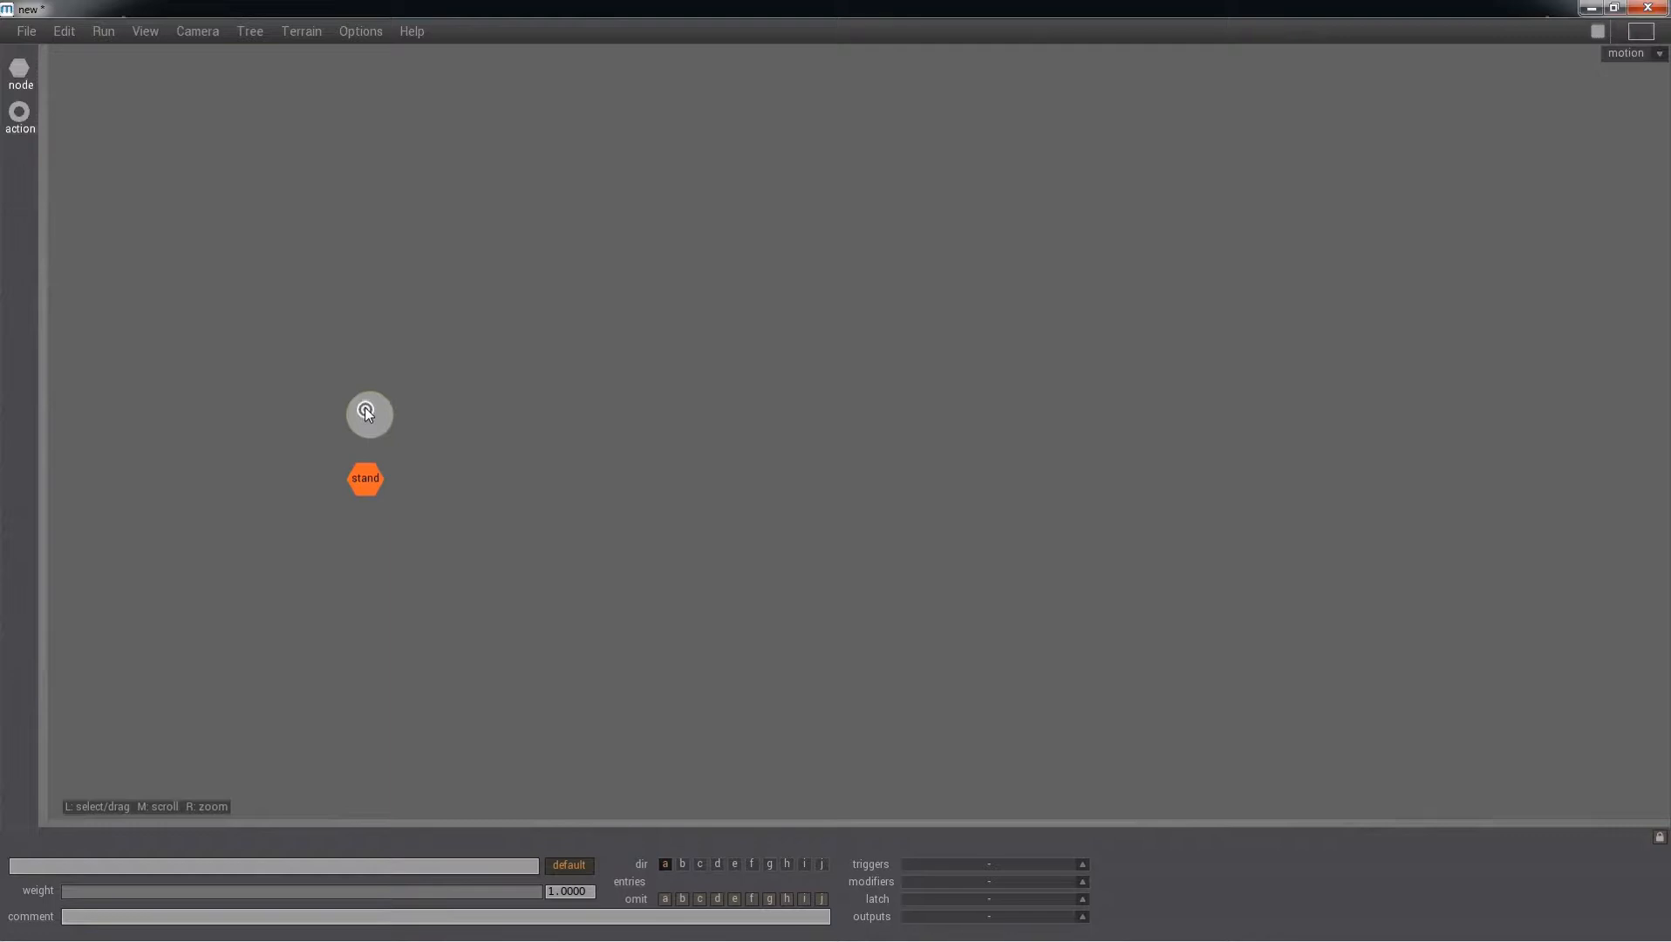
{"action": "left_click", "coordinate": [154, 869]}
{"action": "type", "text": "stand"}
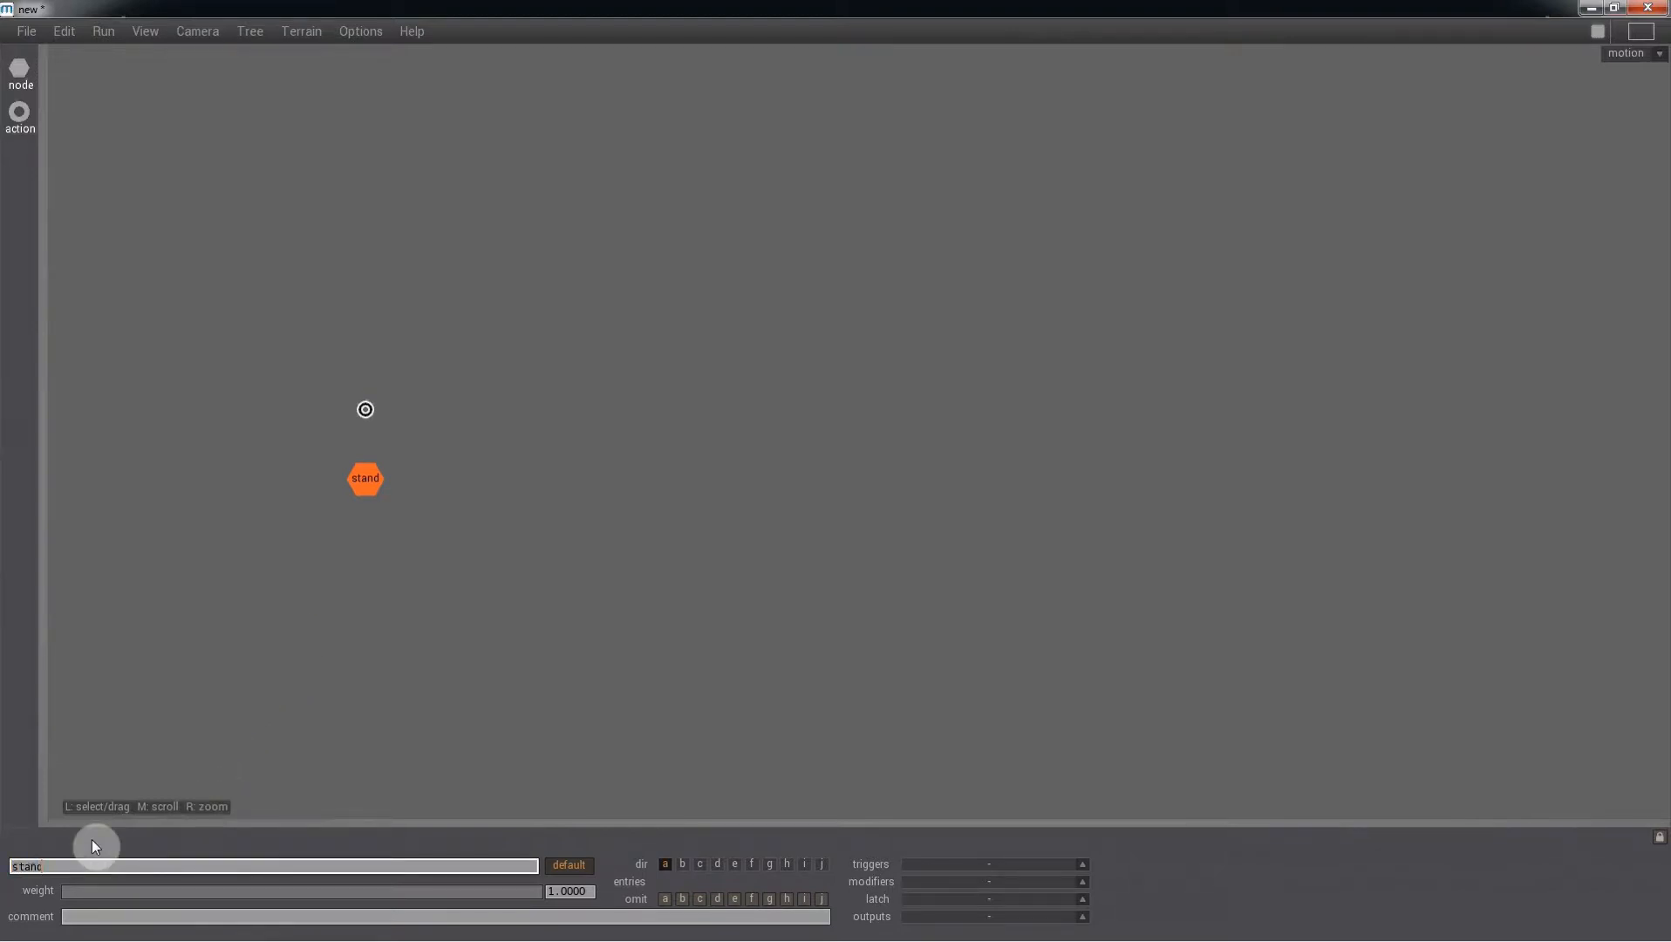
{"action": "key", "text": "Return"}
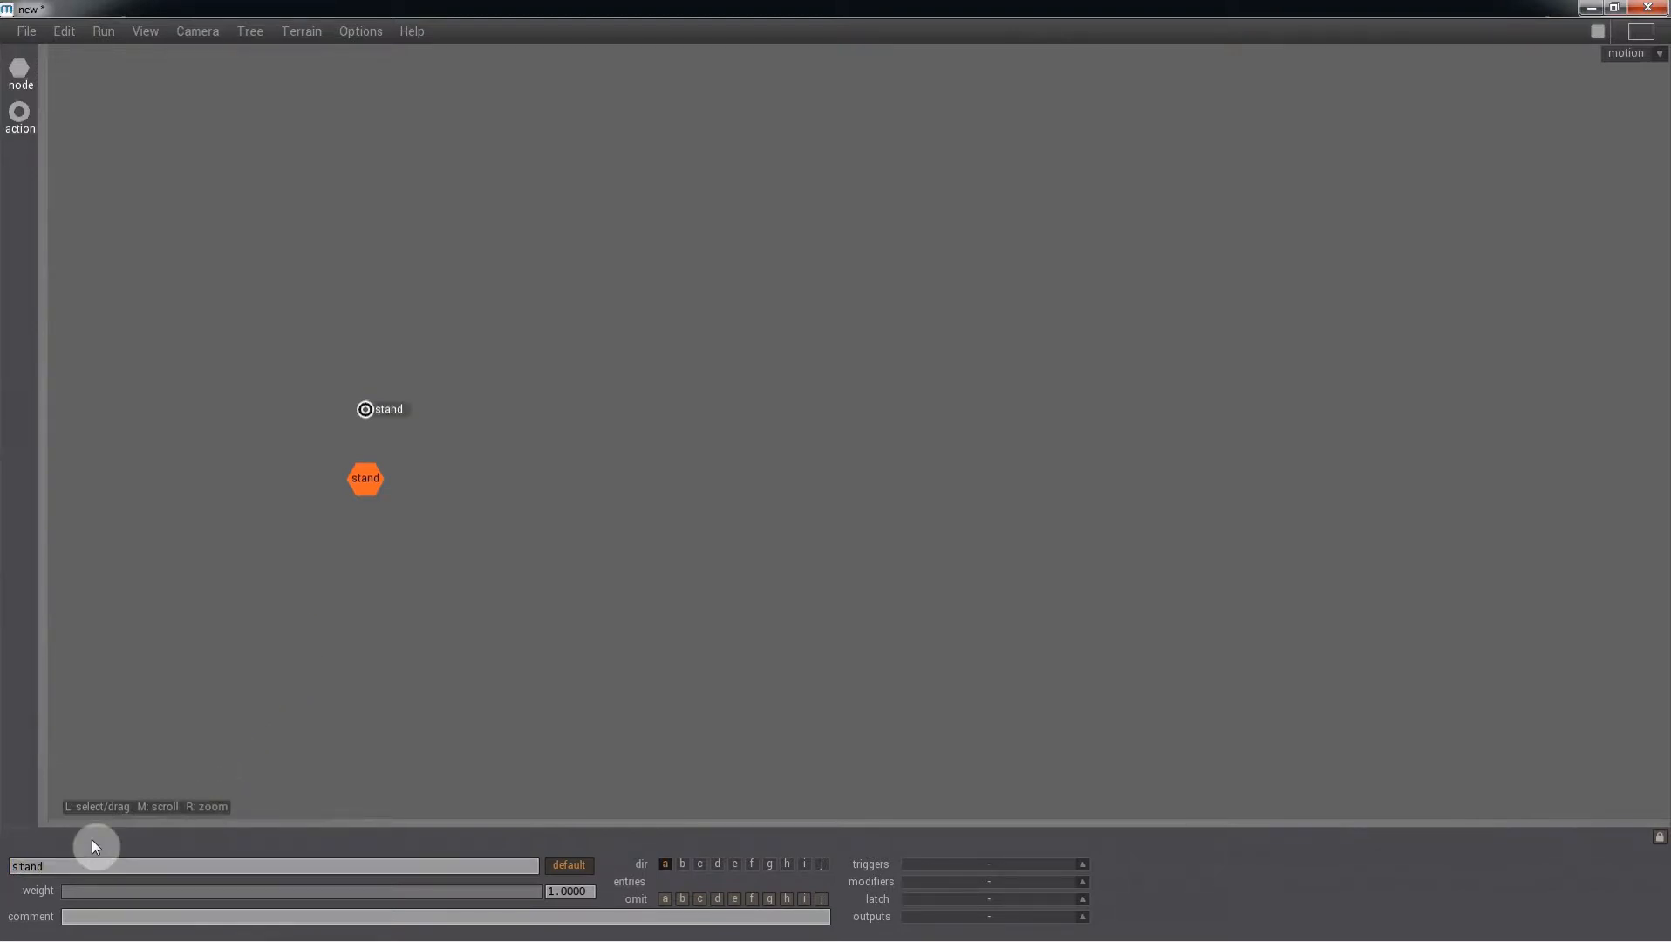
{"action": "left_click", "coordinate": [366, 410]}
{"action": "left_click", "coordinate": [370, 479]}
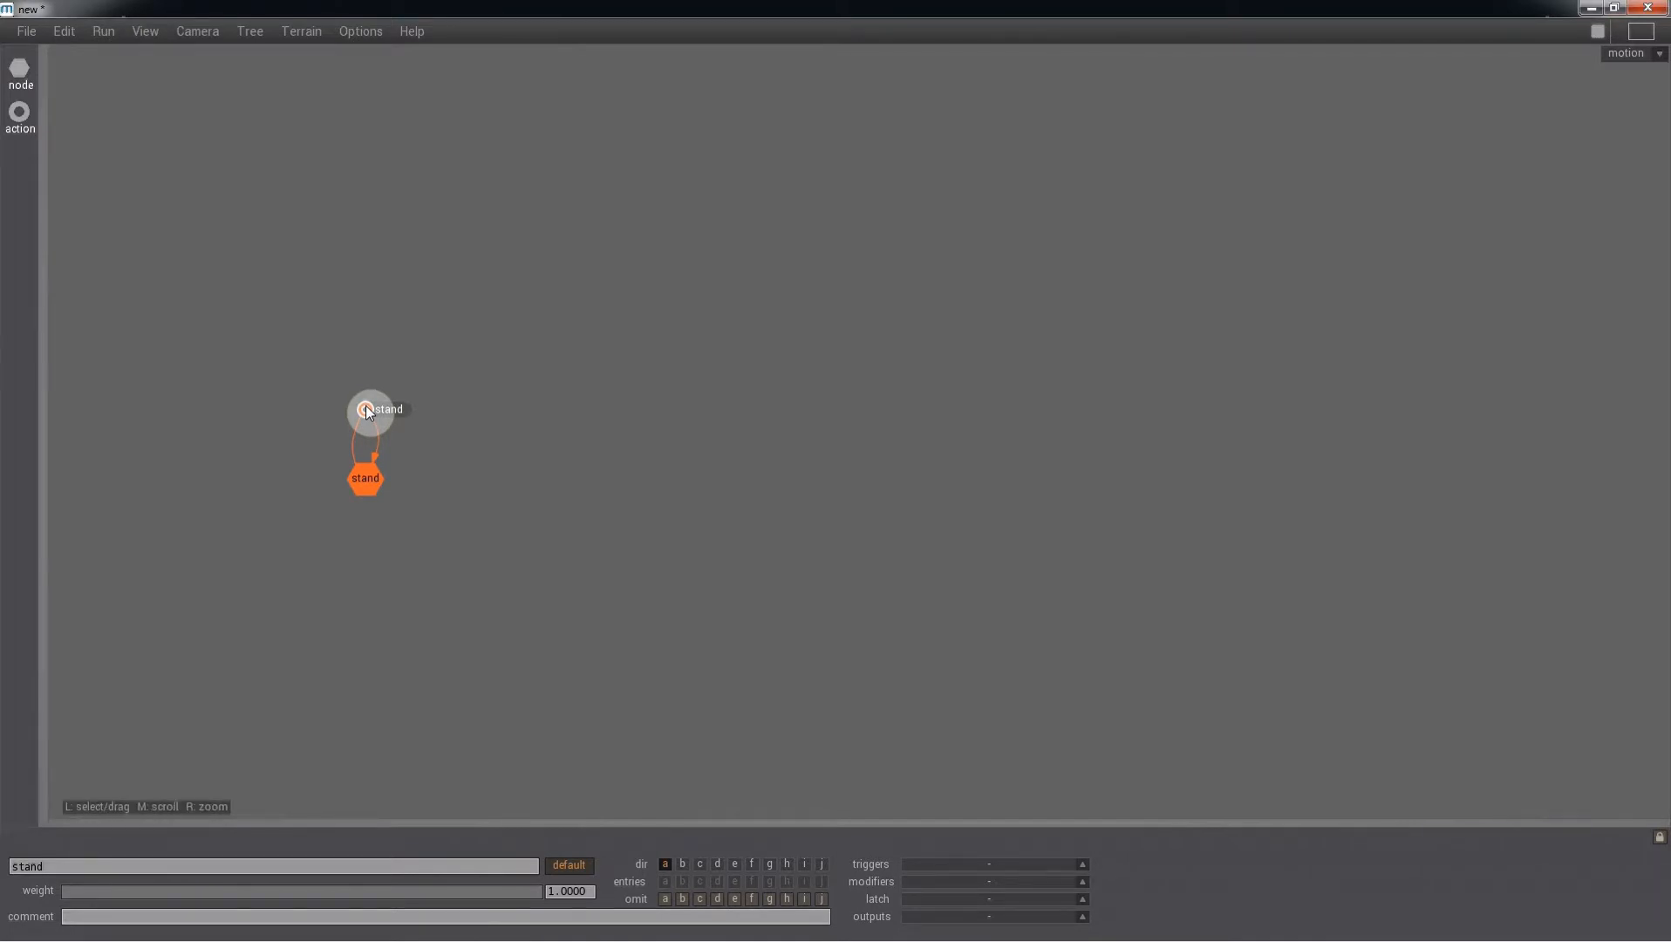
Step: Add a second node beside the stand node and name it "walk"
{"action": "left_click_drag", "start_coordinate": [21, 77], "coordinate": [520, 480]}
{"action": "left_click", "coordinate": [256, 858]}
{"action": "left_click", "coordinate": [239, 866]}
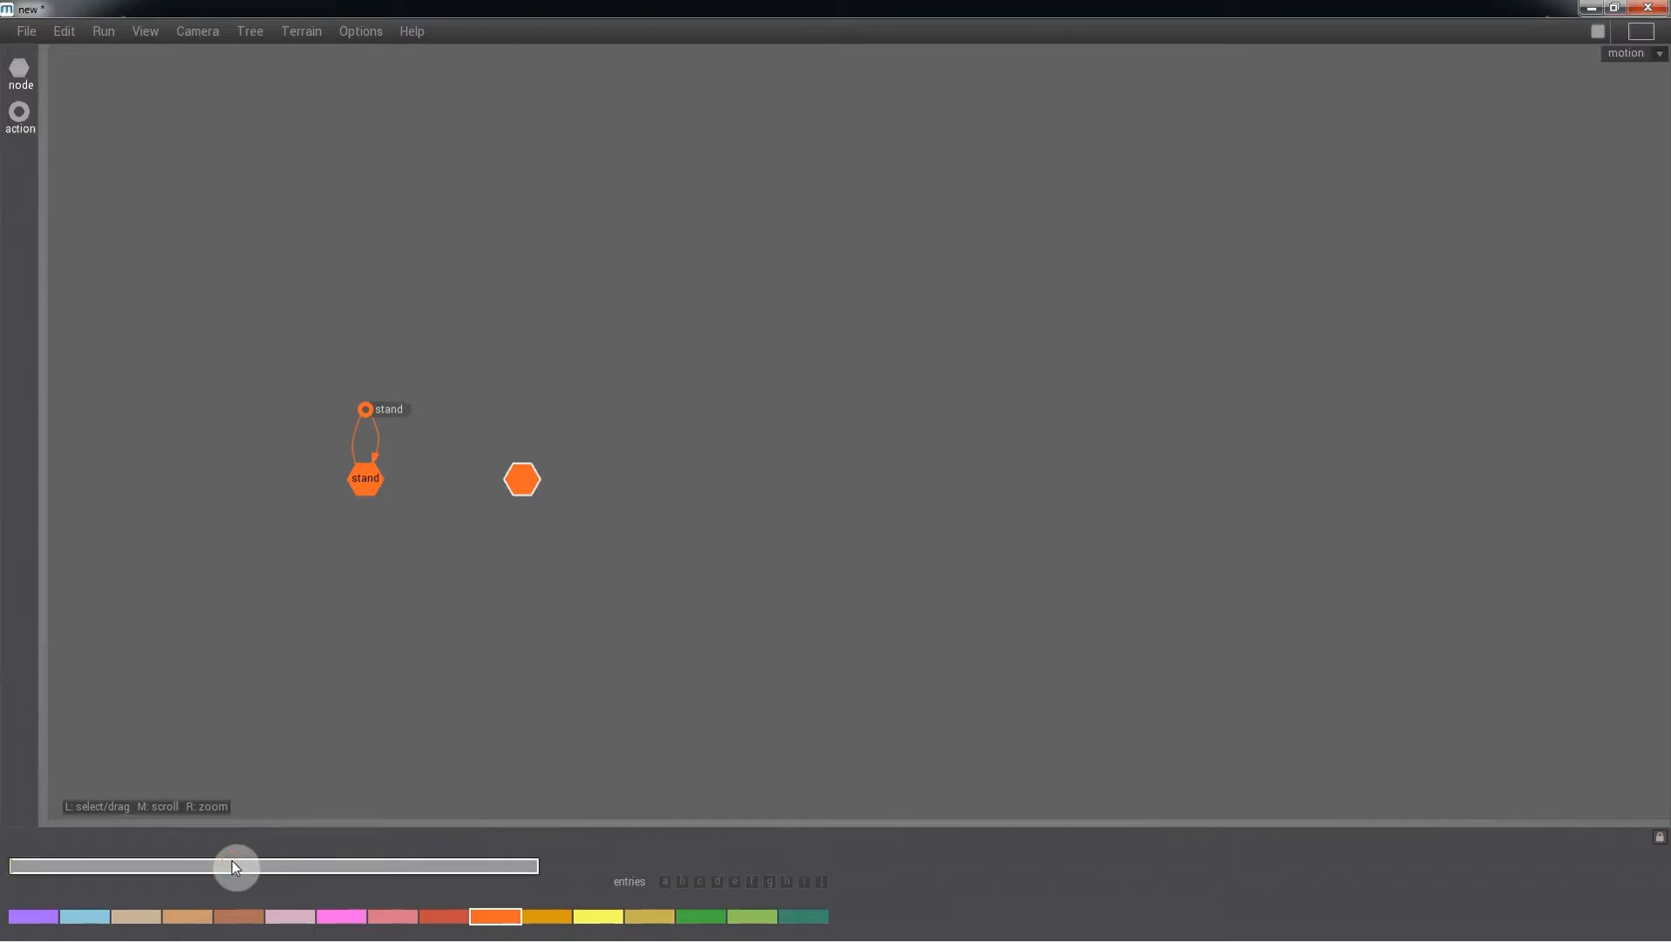
{"action": "type", "text": "walk"}
{"action": "key", "text": "Return"}
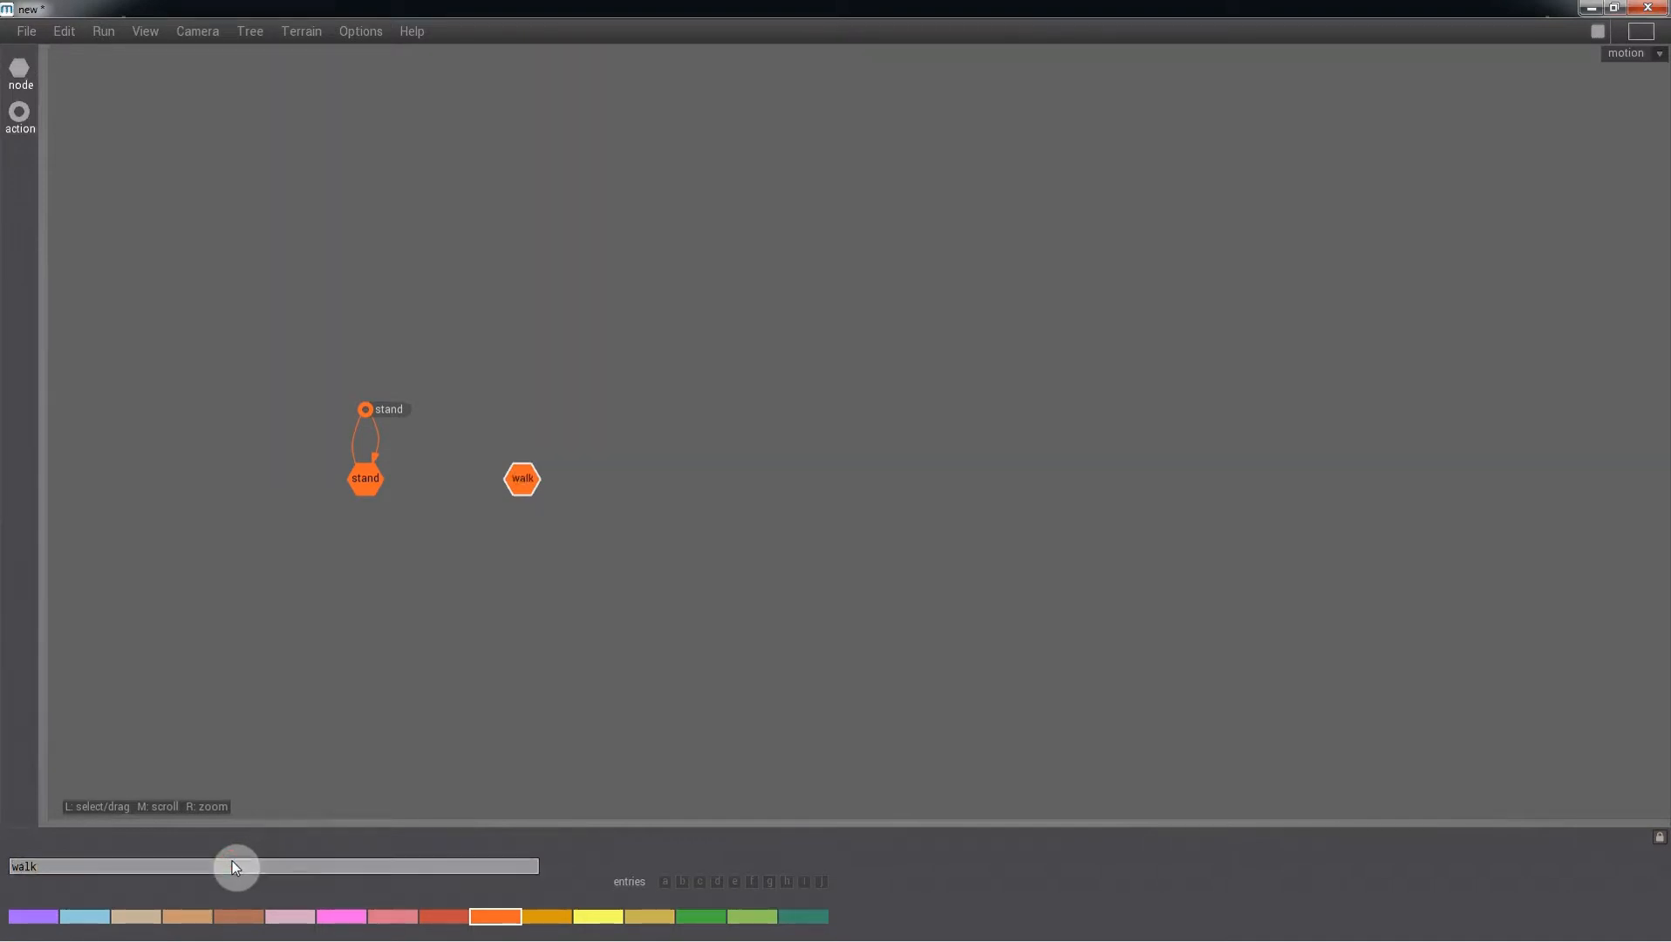
Step: Add an action named "walk" above the walk node and connect it as a loop from and back to that node
{"action": "left_click_drag", "start_coordinate": [20, 114], "coordinate": [525, 409]}
{"action": "left_click", "coordinate": [115, 865]}
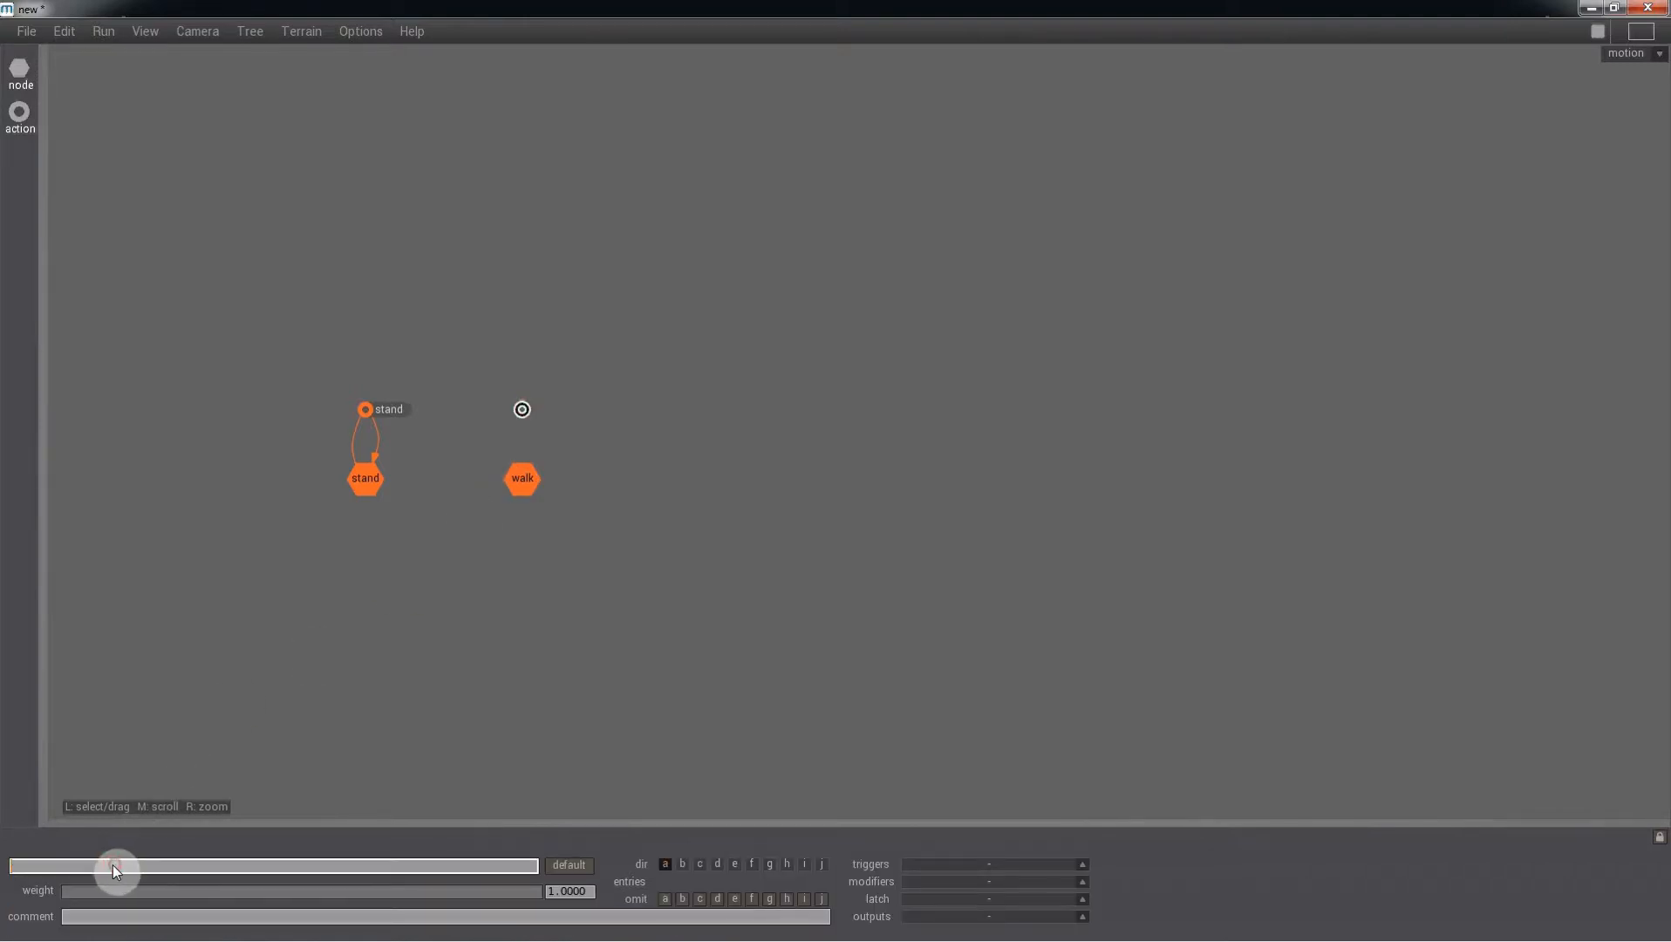
{"action": "type", "text": "walk"}
{"action": "key", "text": "Return"}
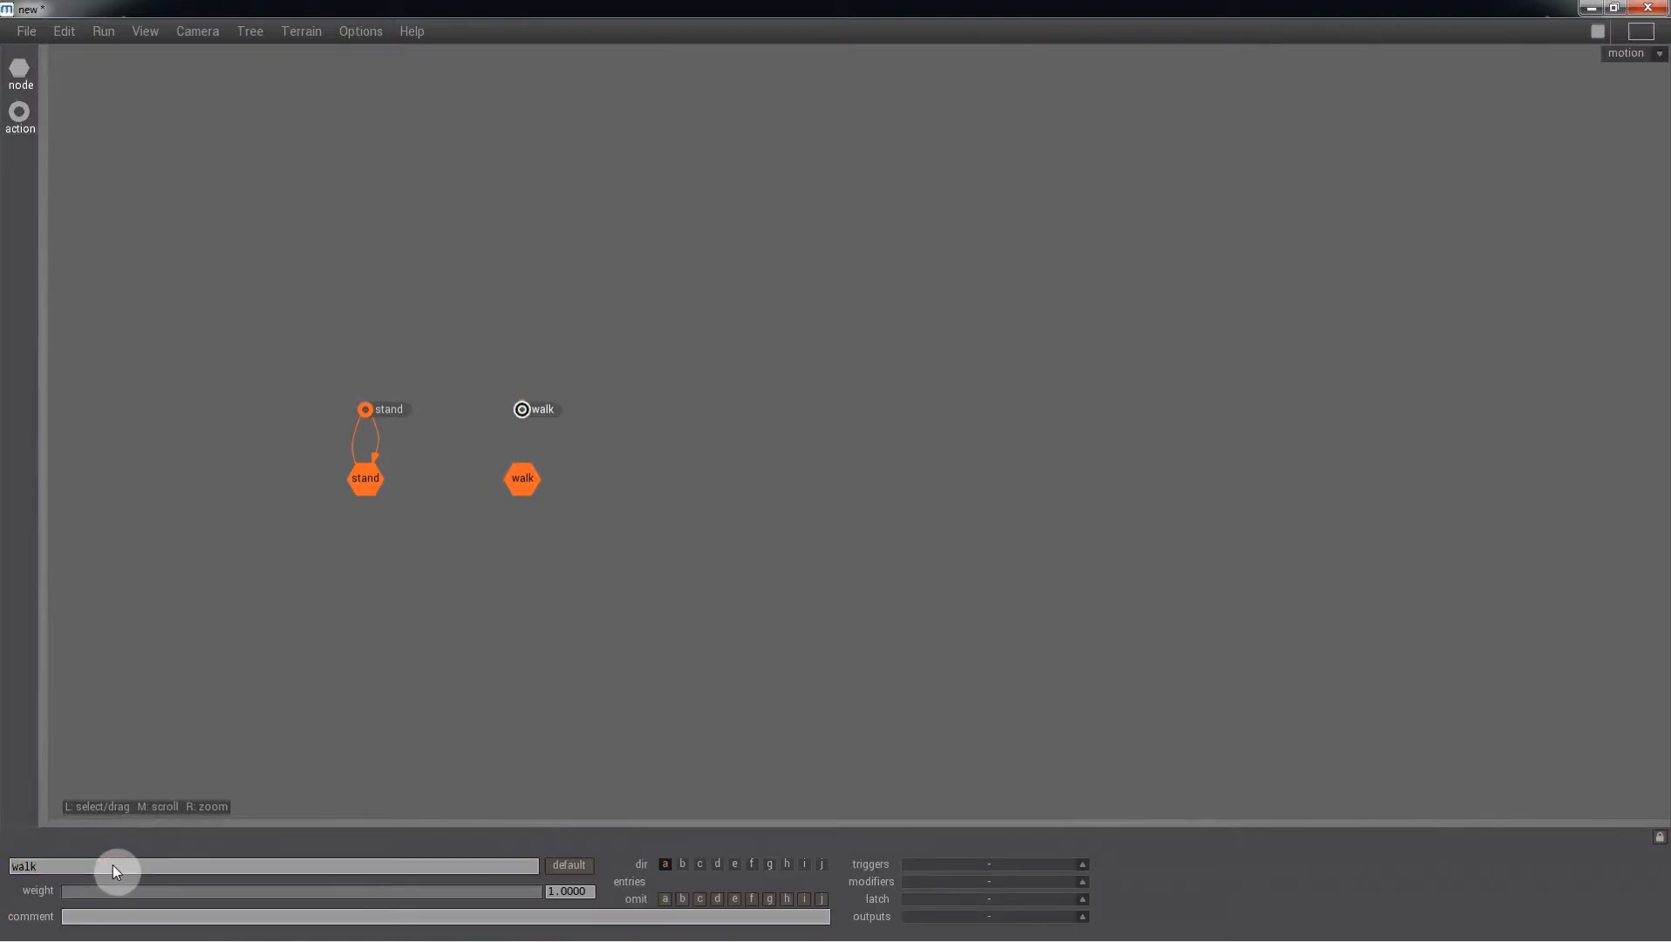
{"action": "left_click_drag", "start_coordinate": [516, 493], "coordinate": [521, 410]}
Step: Recolour the walk node light blue and move it with its action farther away from the stand node
{"action": "left_click", "coordinate": [523, 489]}
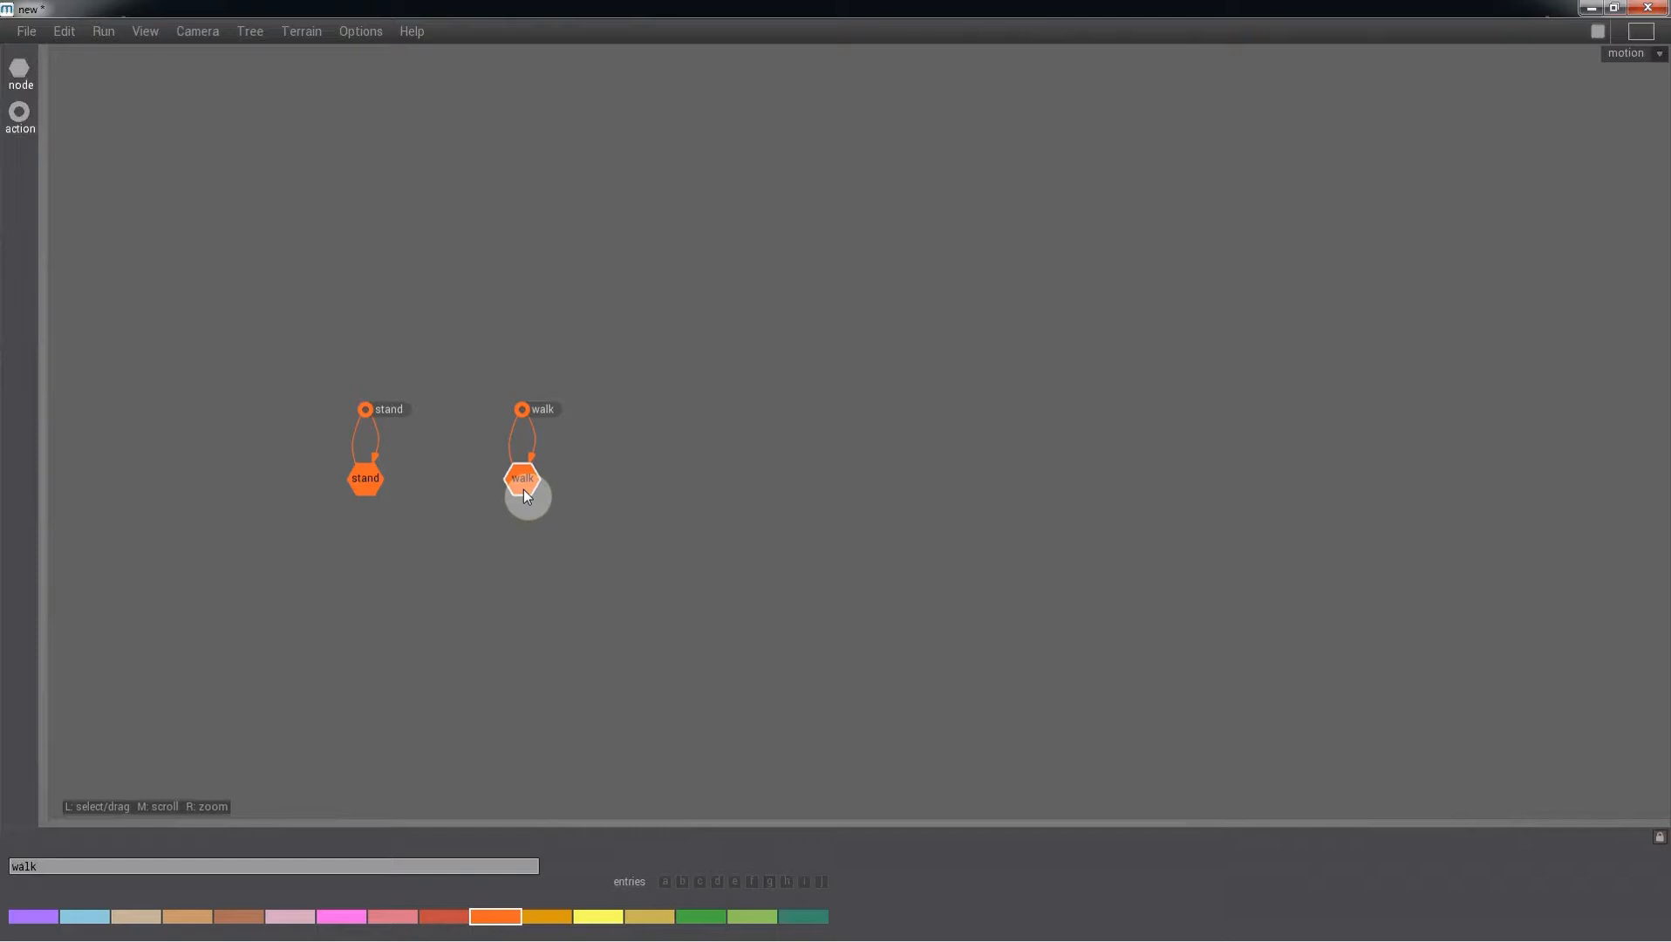
{"action": "left_click", "coordinate": [87, 916]}
{"action": "left_click_drag", "start_coordinate": [522, 478], "coordinate": [582, 479]}
{"action": "left_click", "coordinate": [656, 493]}
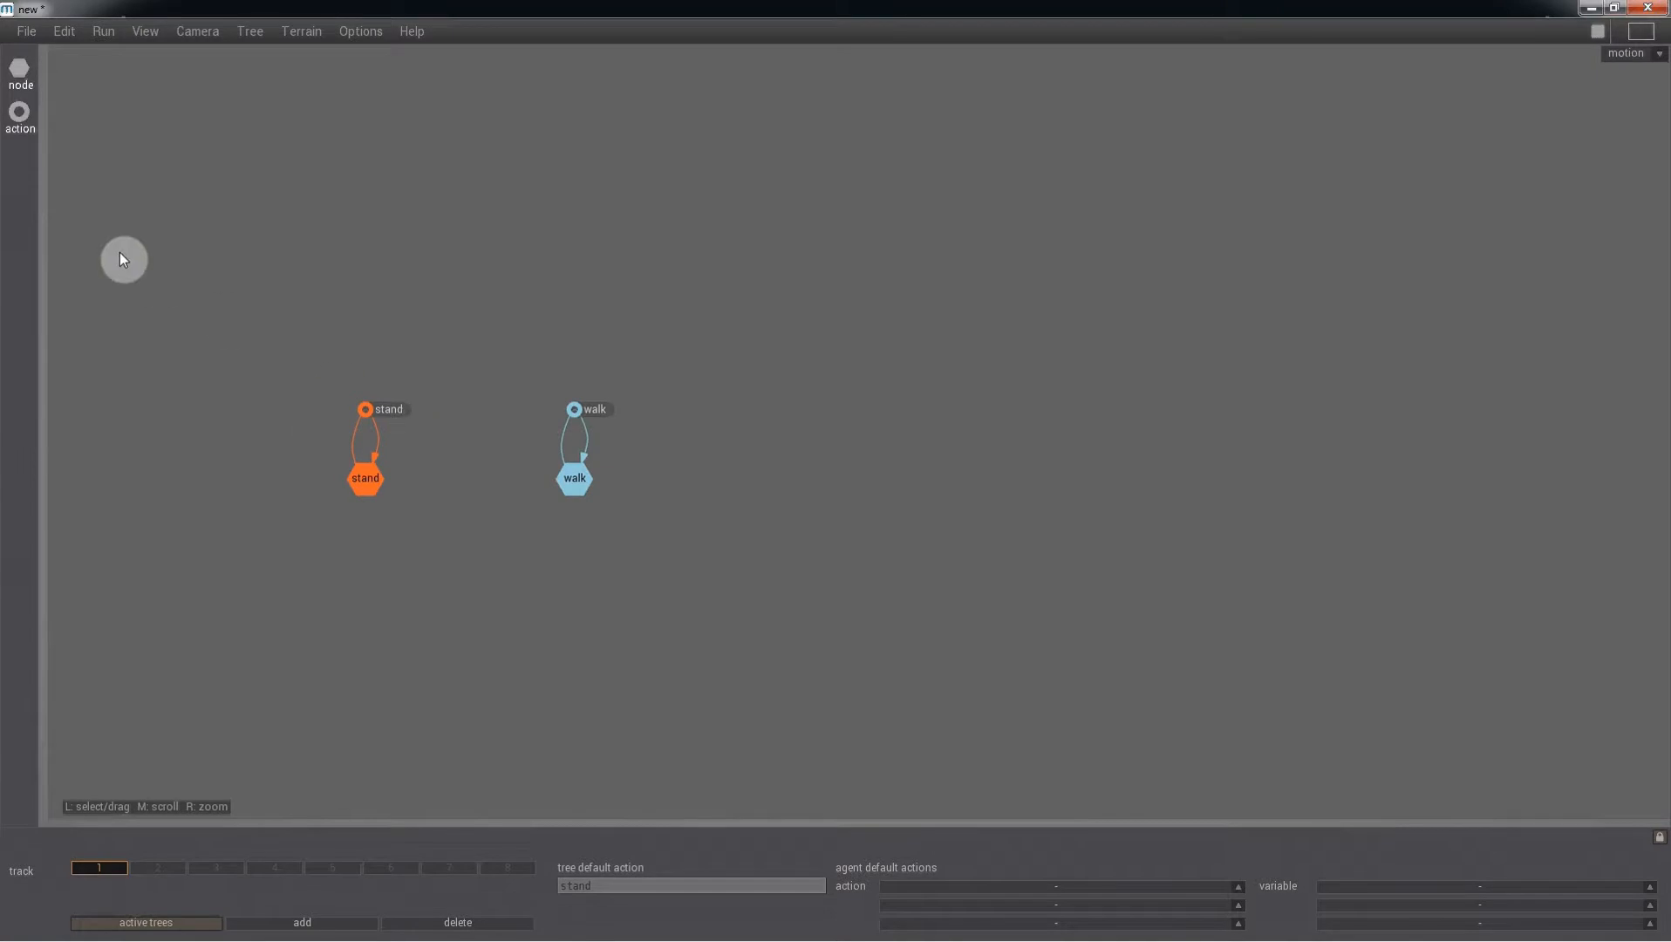
Step: Add an action named "stand_to_walk" between the two nodes and connect it from the stand node to the walk node
{"action": "left_click_drag", "start_coordinate": [26, 119], "coordinate": [361, 431]}
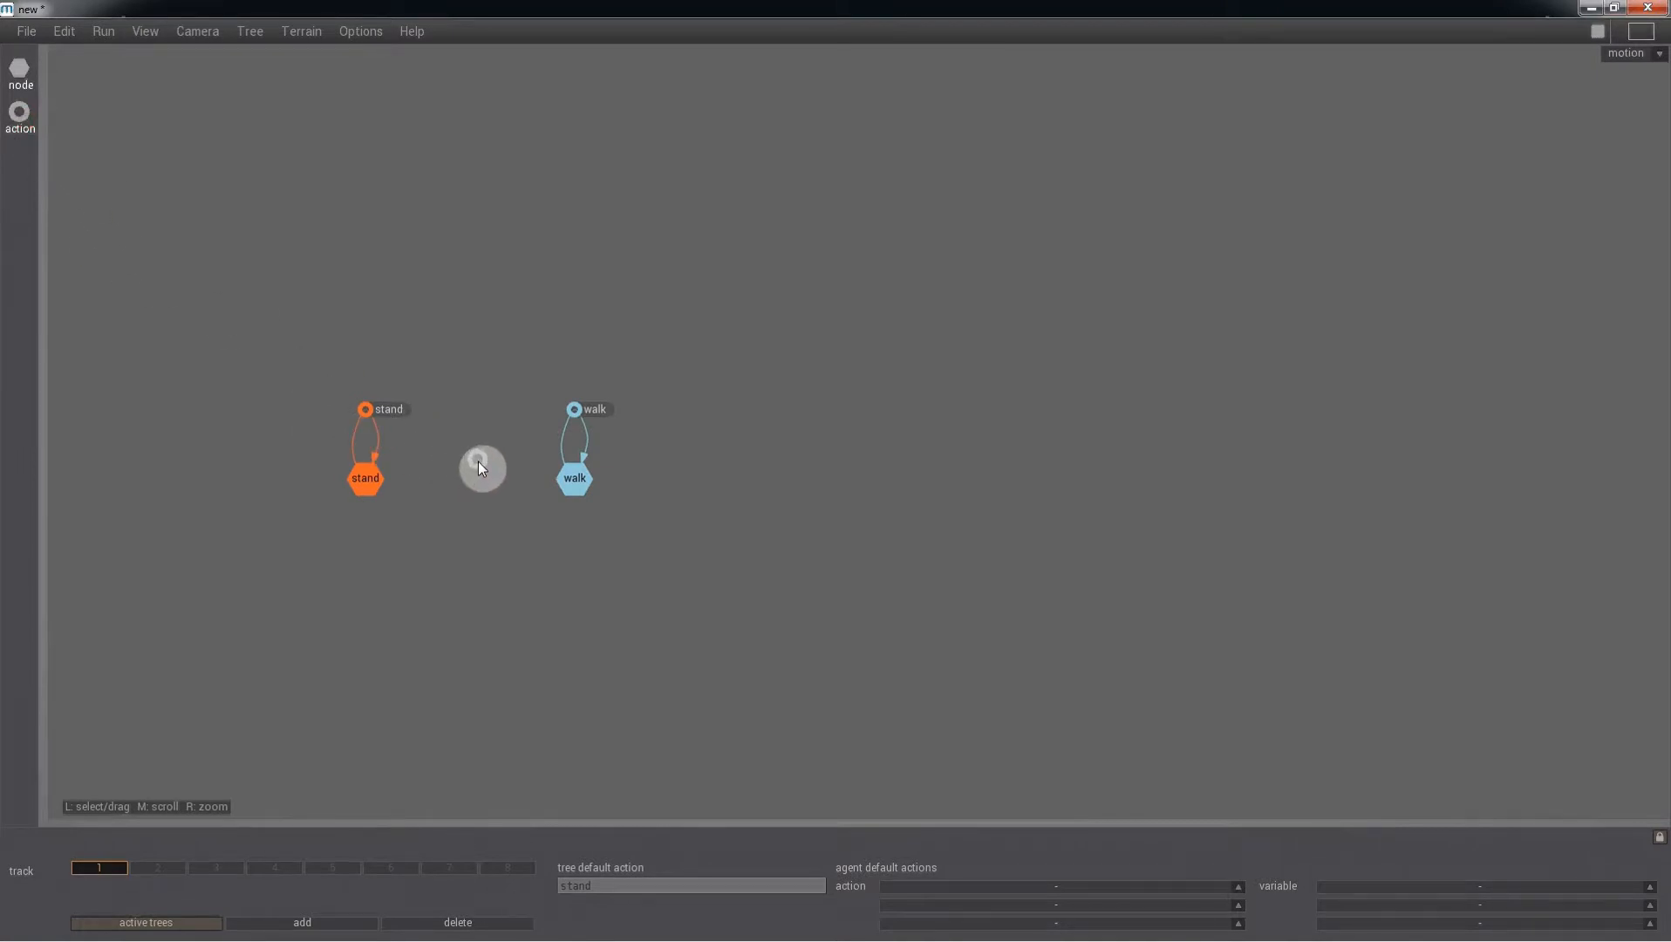
{"action": "left_click", "coordinate": [473, 460]}
{"action": "left_click", "coordinate": [343, 867]}
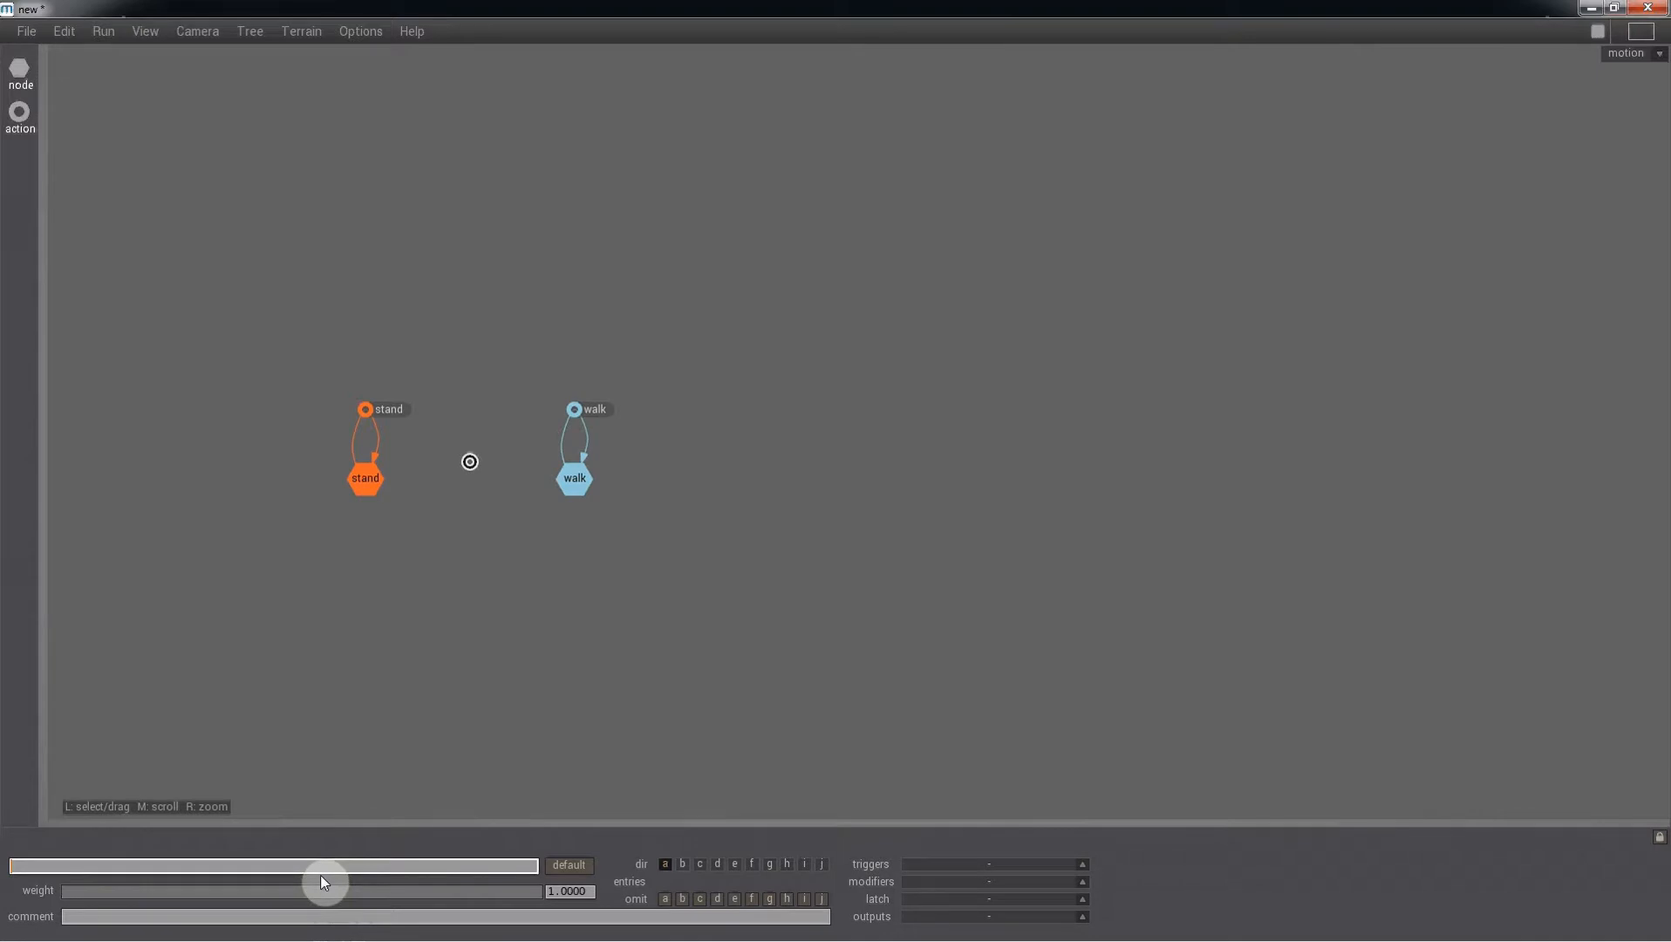
{"action": "type", "text": "stand_to_walk"}
{"action": "key", "text": "Return"}
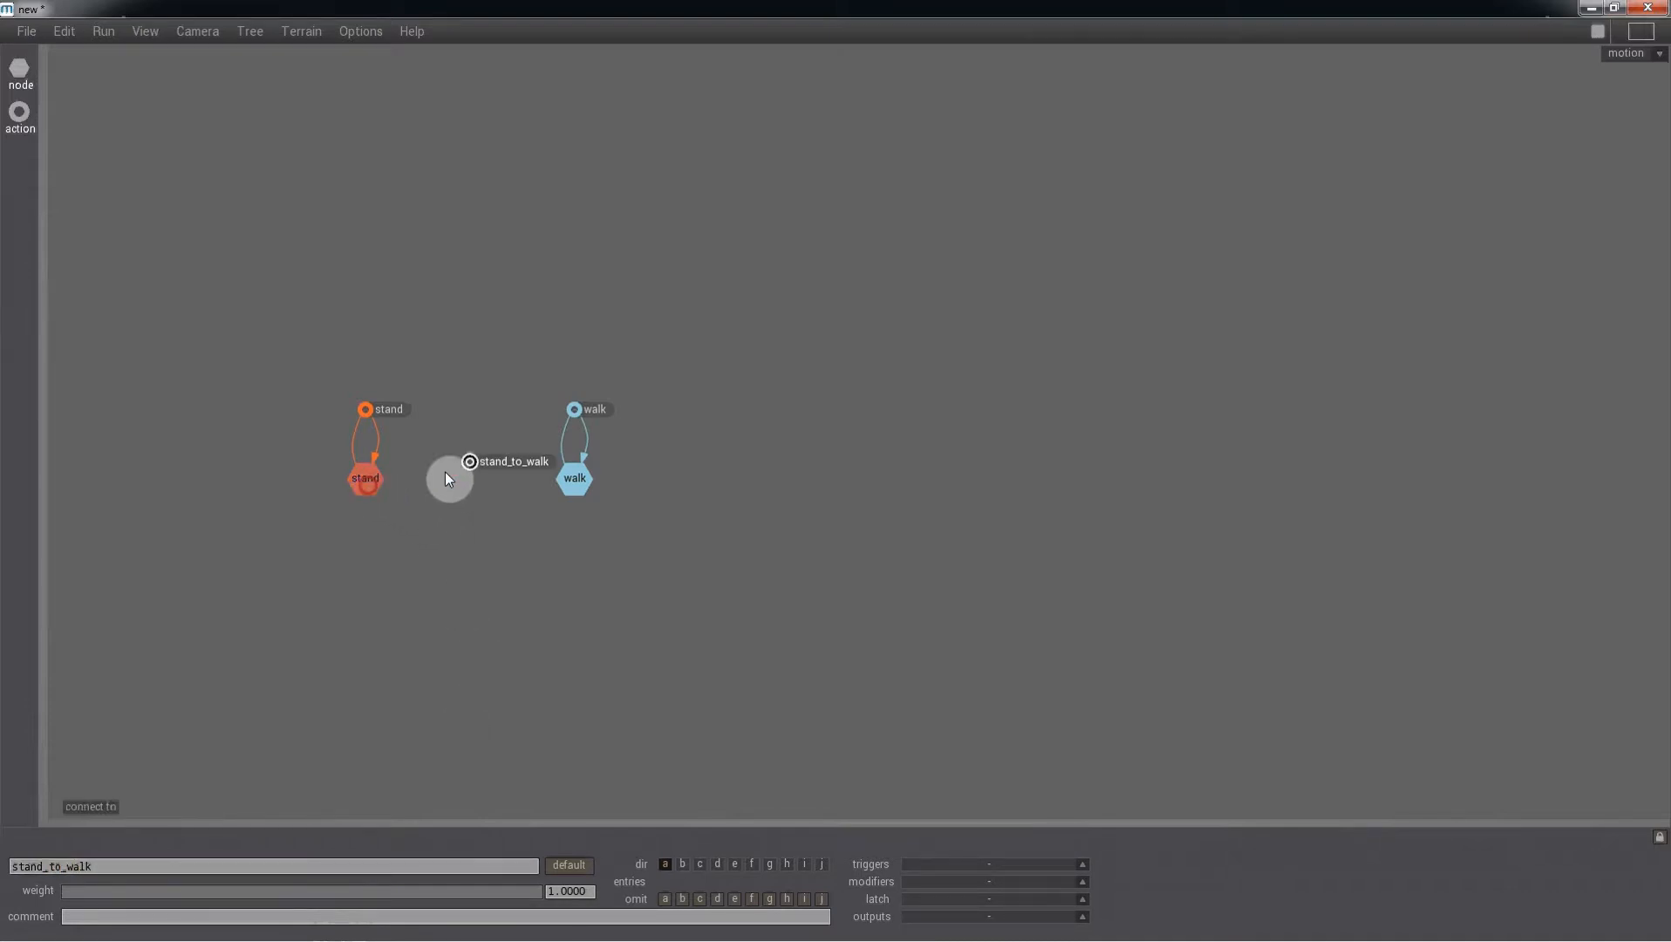
{"action": "left_click_drag", "start_coordinate": [445, 470], "coordinate": [468, 458]}
{"action": "left_click_drag", "start_coordinate": [468, 458], "coordinate": [588, 480]}
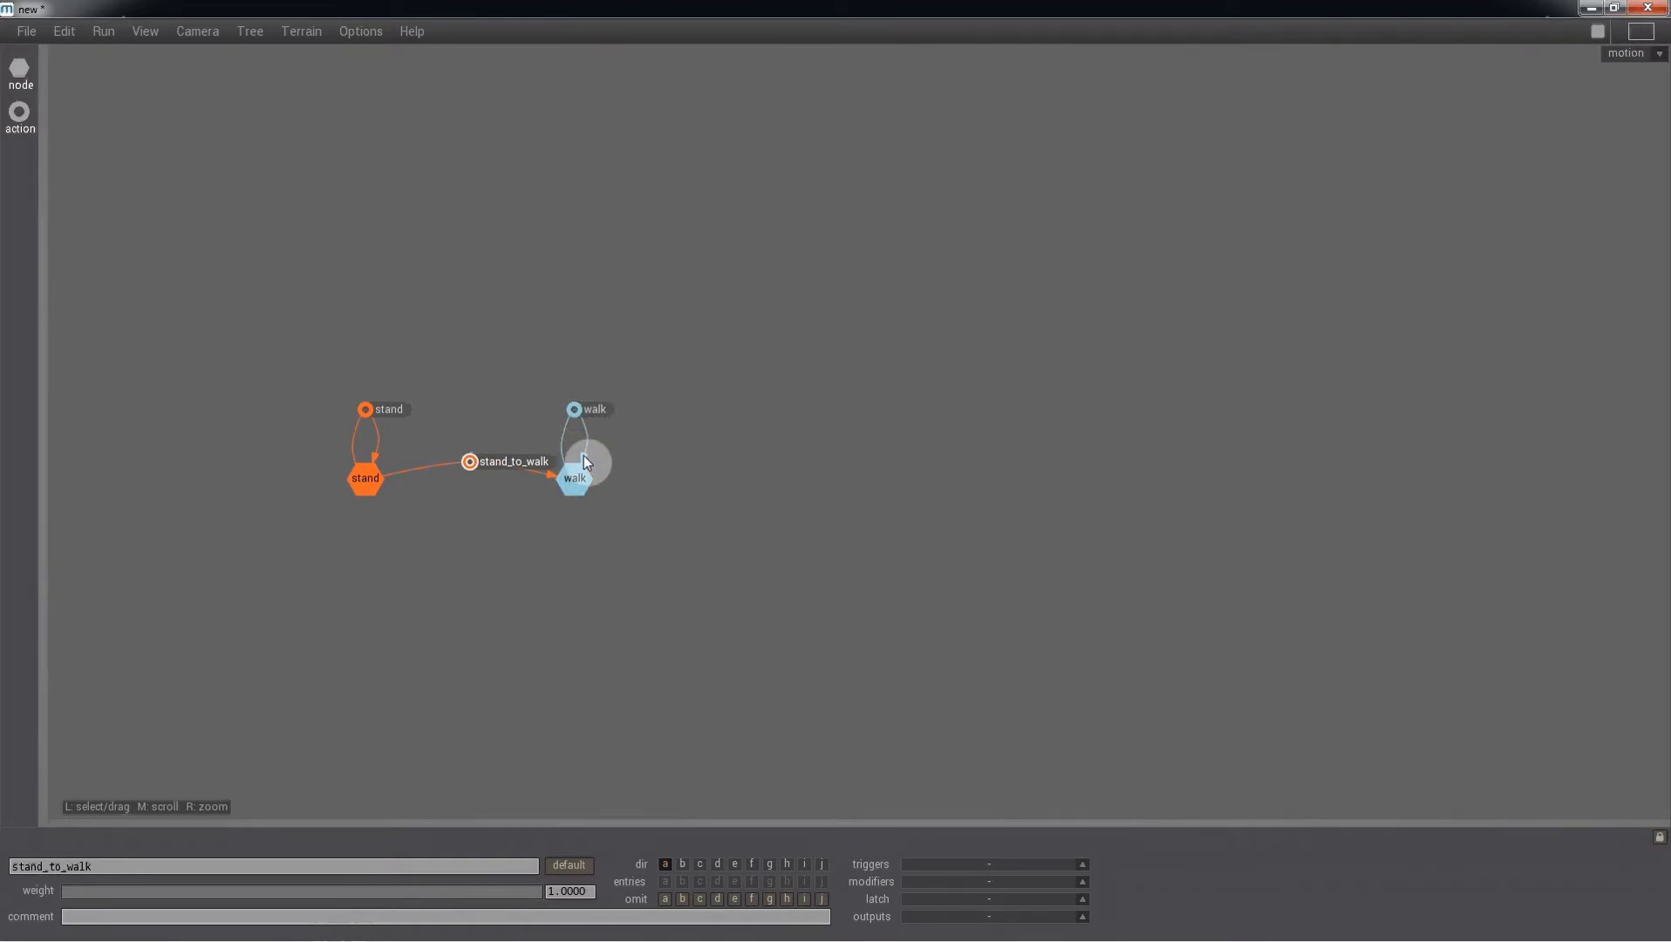
Step: Add an action named "walk_to_stand" below stand_to_walk and connect it from the walk node back to the stand node
{"action": "left_click_drag", "start_coordinate": [24, 116], "coordinate": [457, 530]}
{"action": "left_click", "coordinate": [174, 865]}
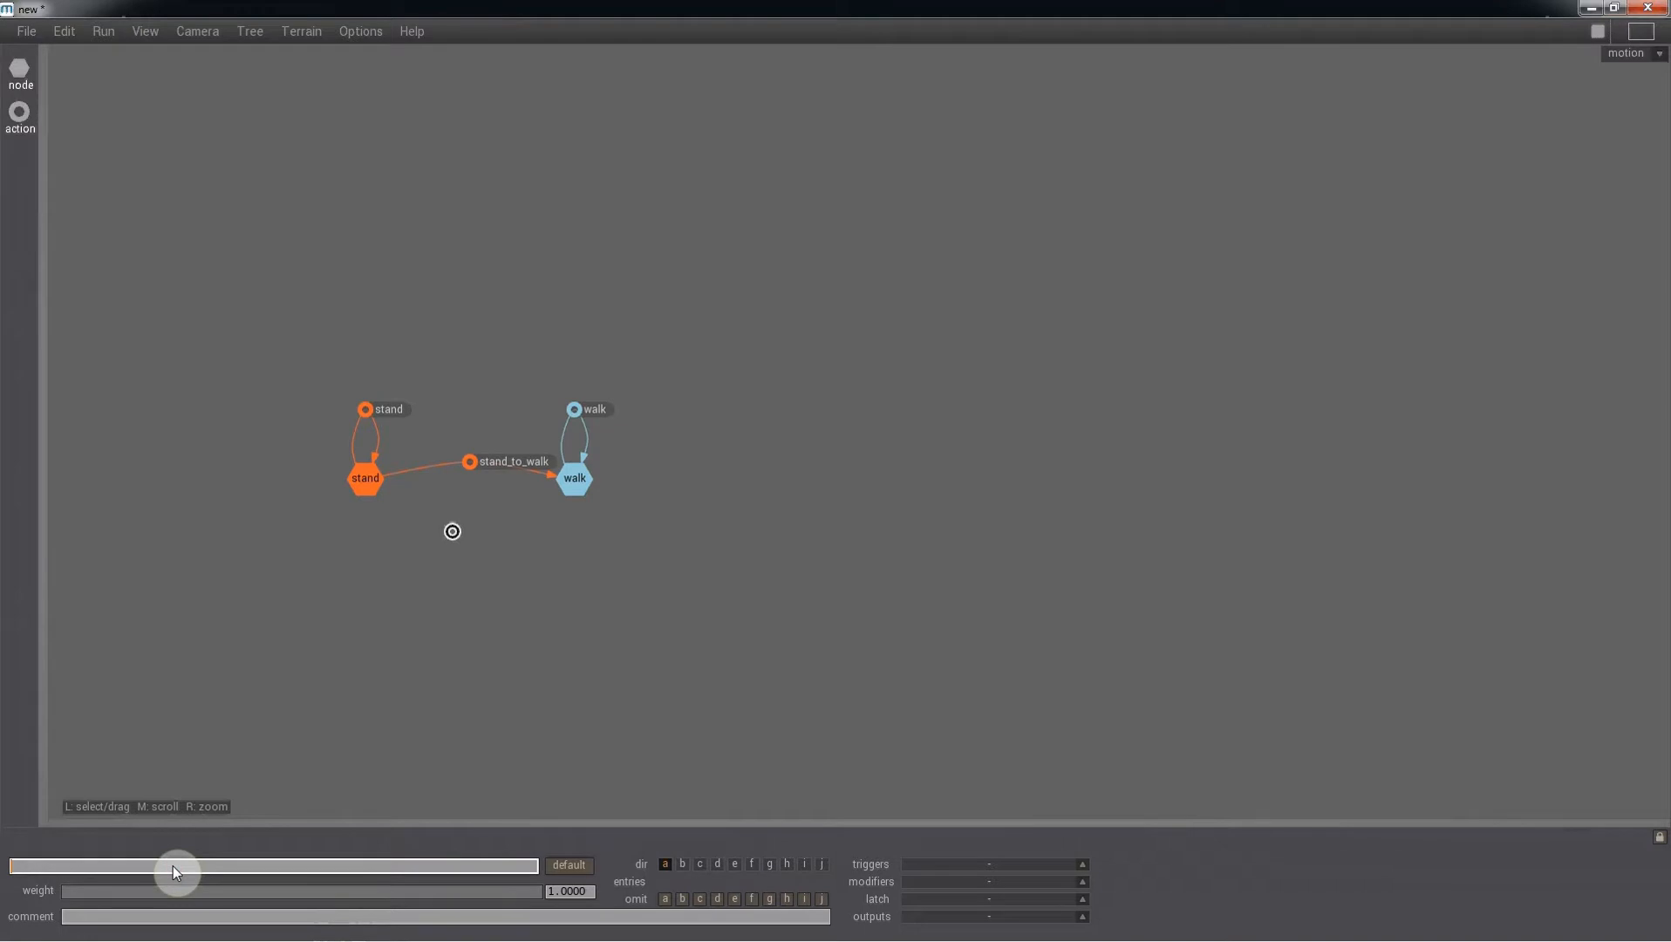
{"action": "type", "text": "walk_to_stanc"}
{"action": "key", "text": "Return"}
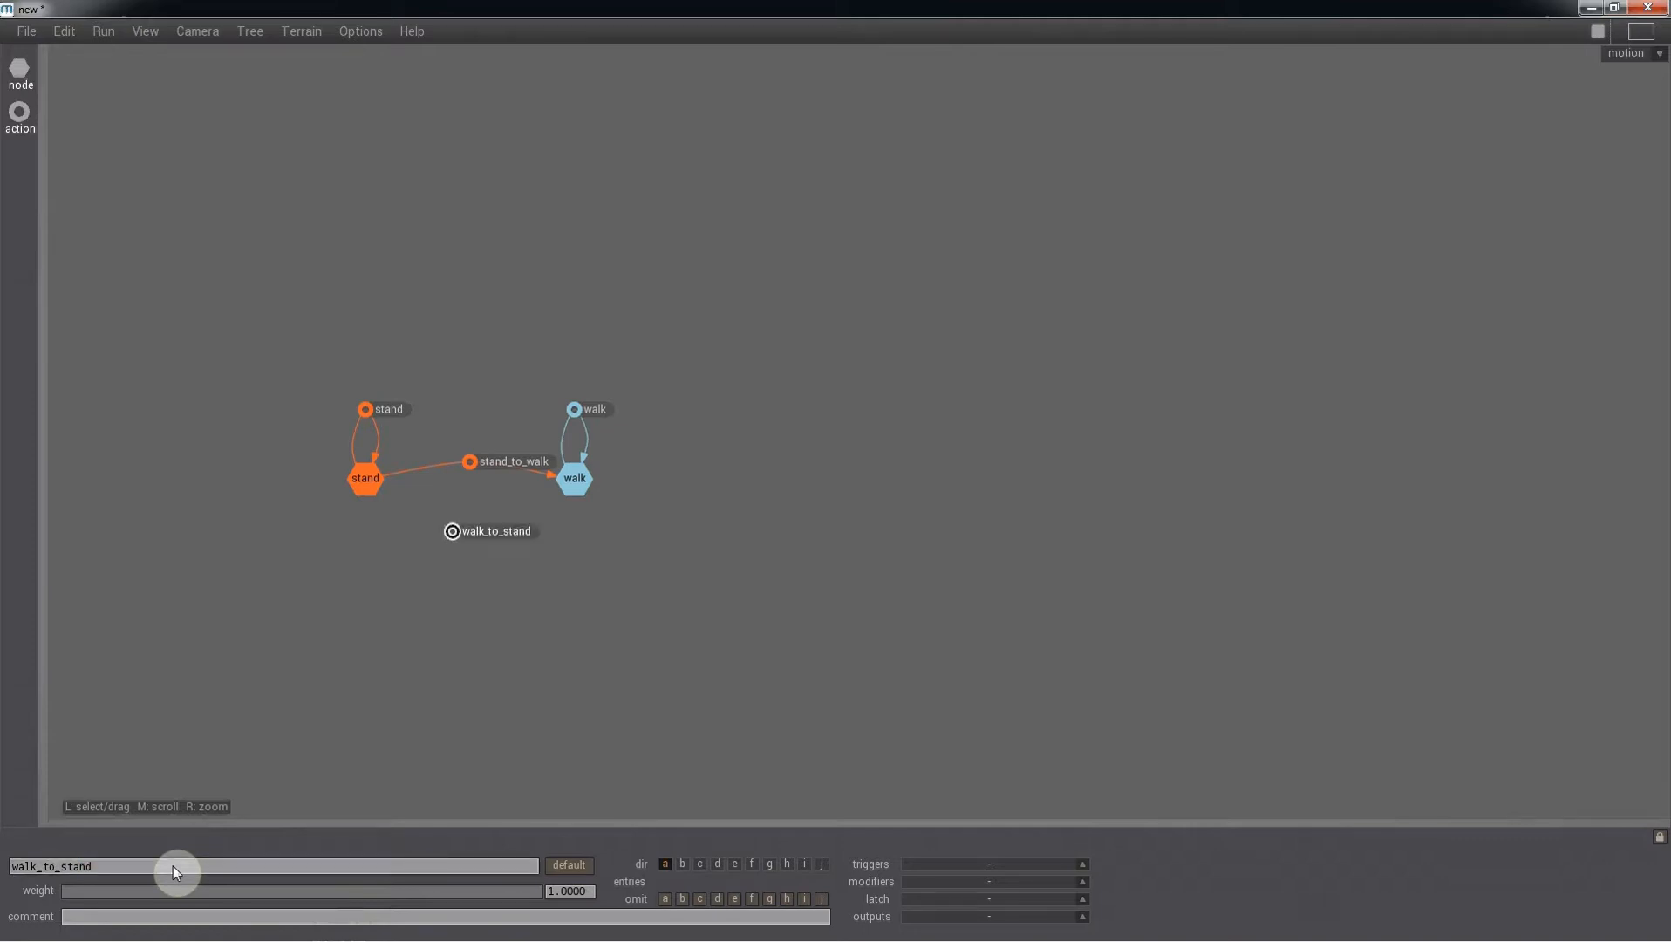
{"action": "left_click", "coordinate": [576, 479]}
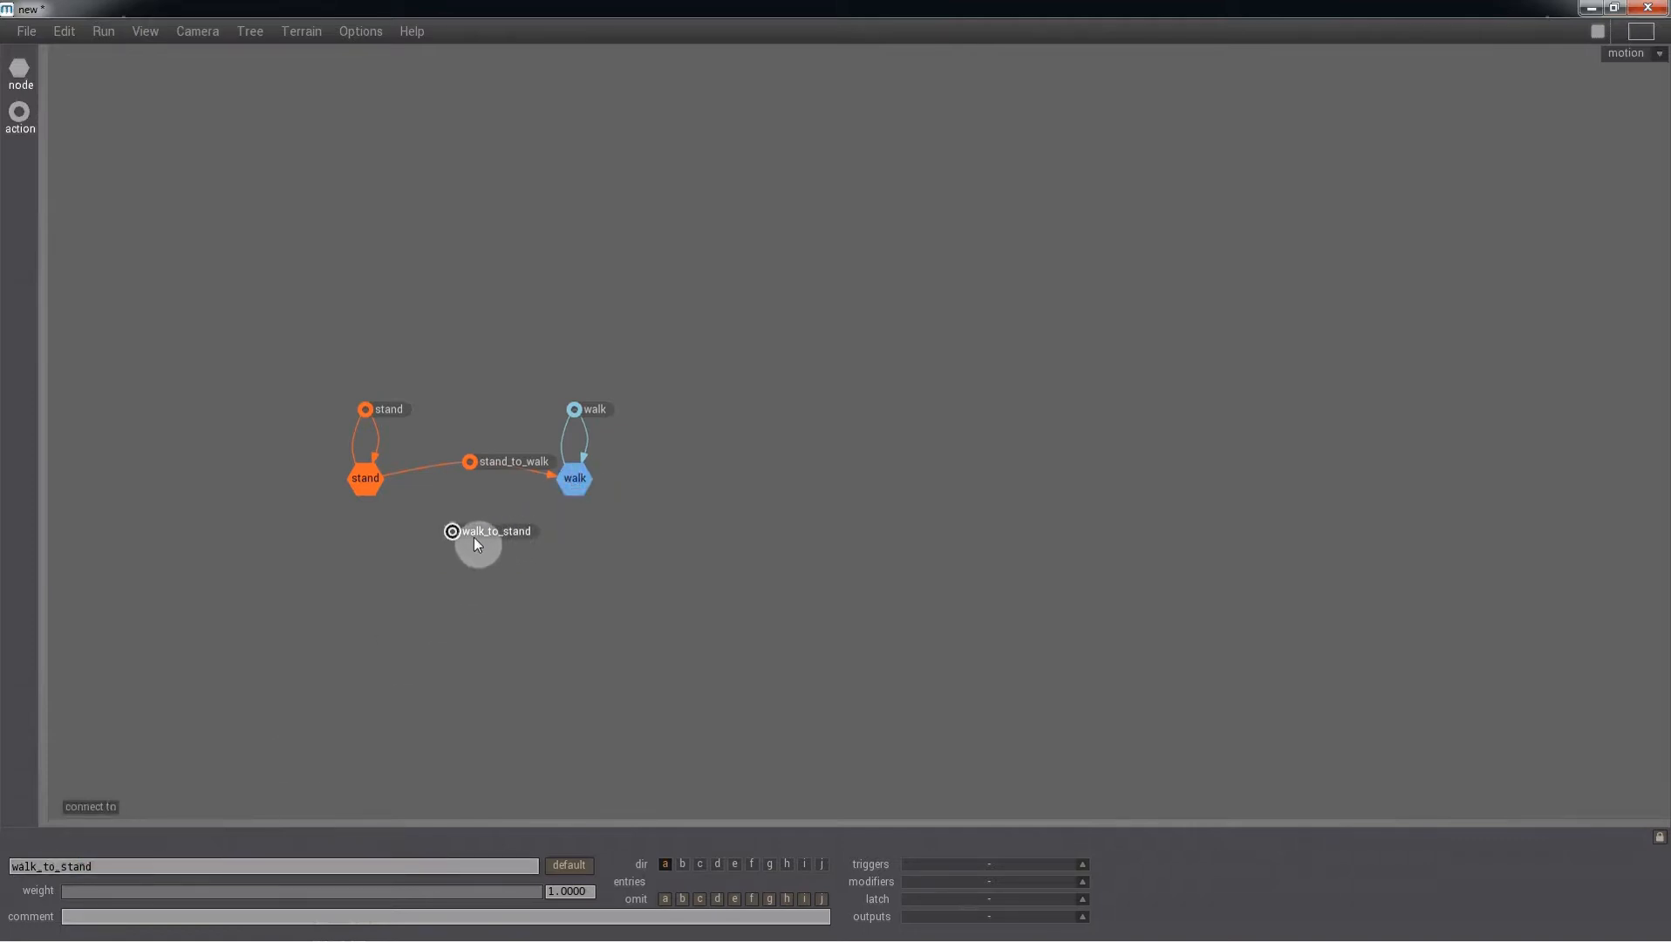
{"action": "left_click", "coordinate": [456, 535]}
{"action": "left_click", "coordinate": [455, 534]}
{"action": "left_click", "coordinate": [377, 485]}
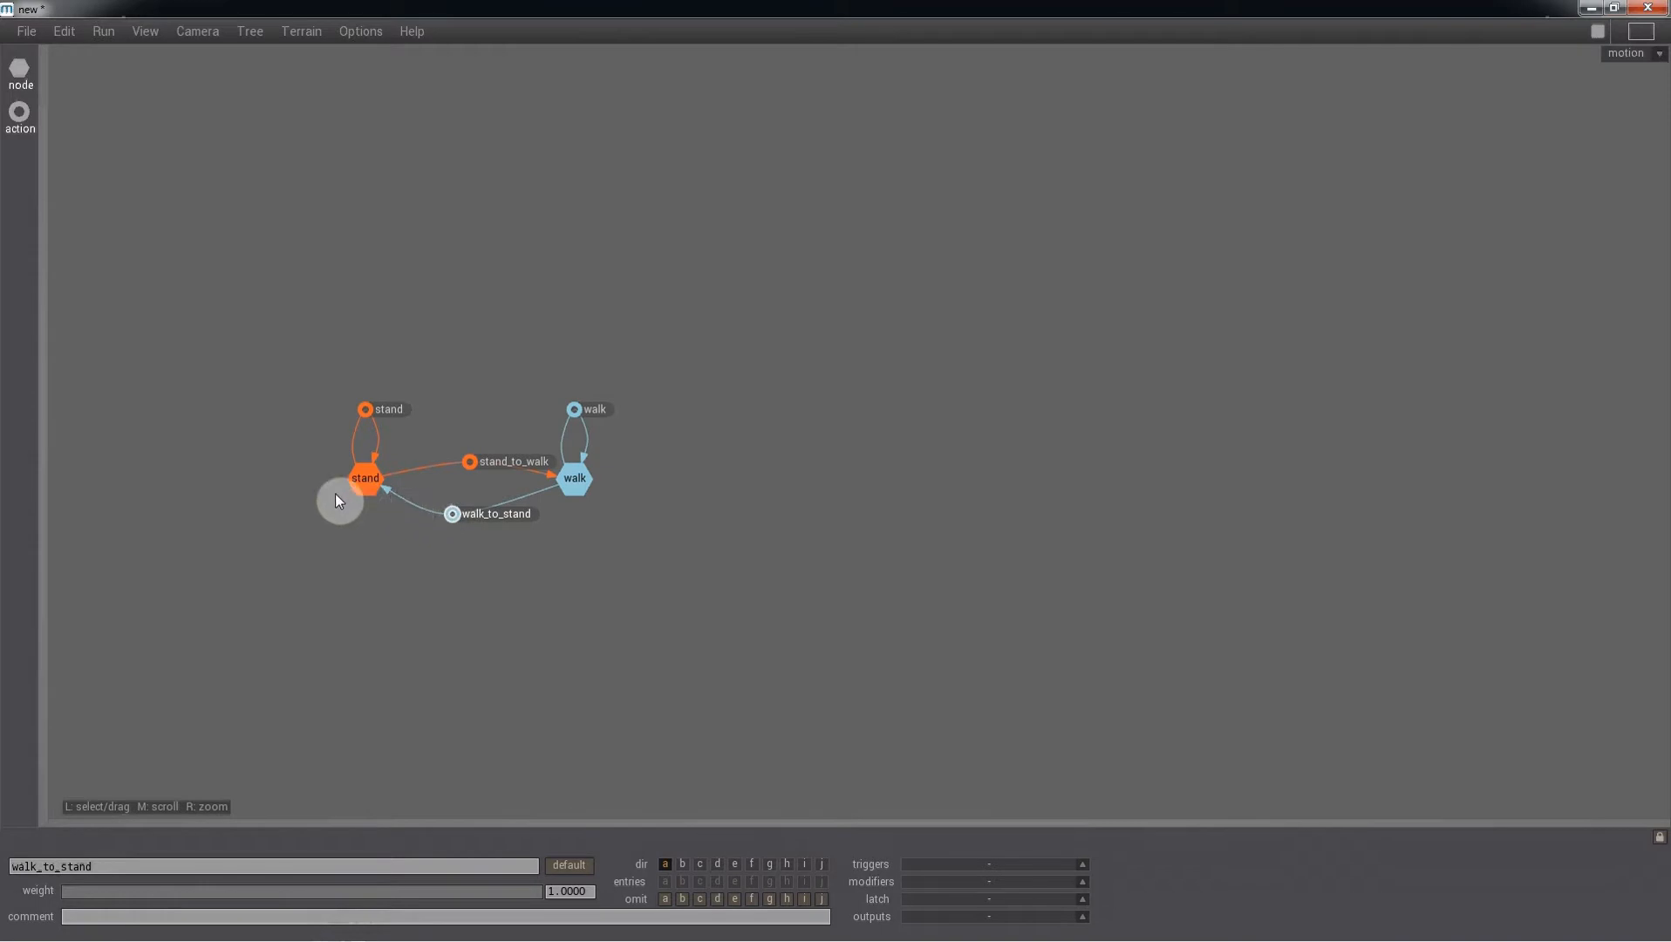
Step: Add an action named "shift" below the stand node and connect it as a loop from and back to that node
{"action": "left_click_drag", "start_coordinate": [21, 127], "coordinate": [348, 565]}
{"action": "left_click", "coordinate": [301, 865]}
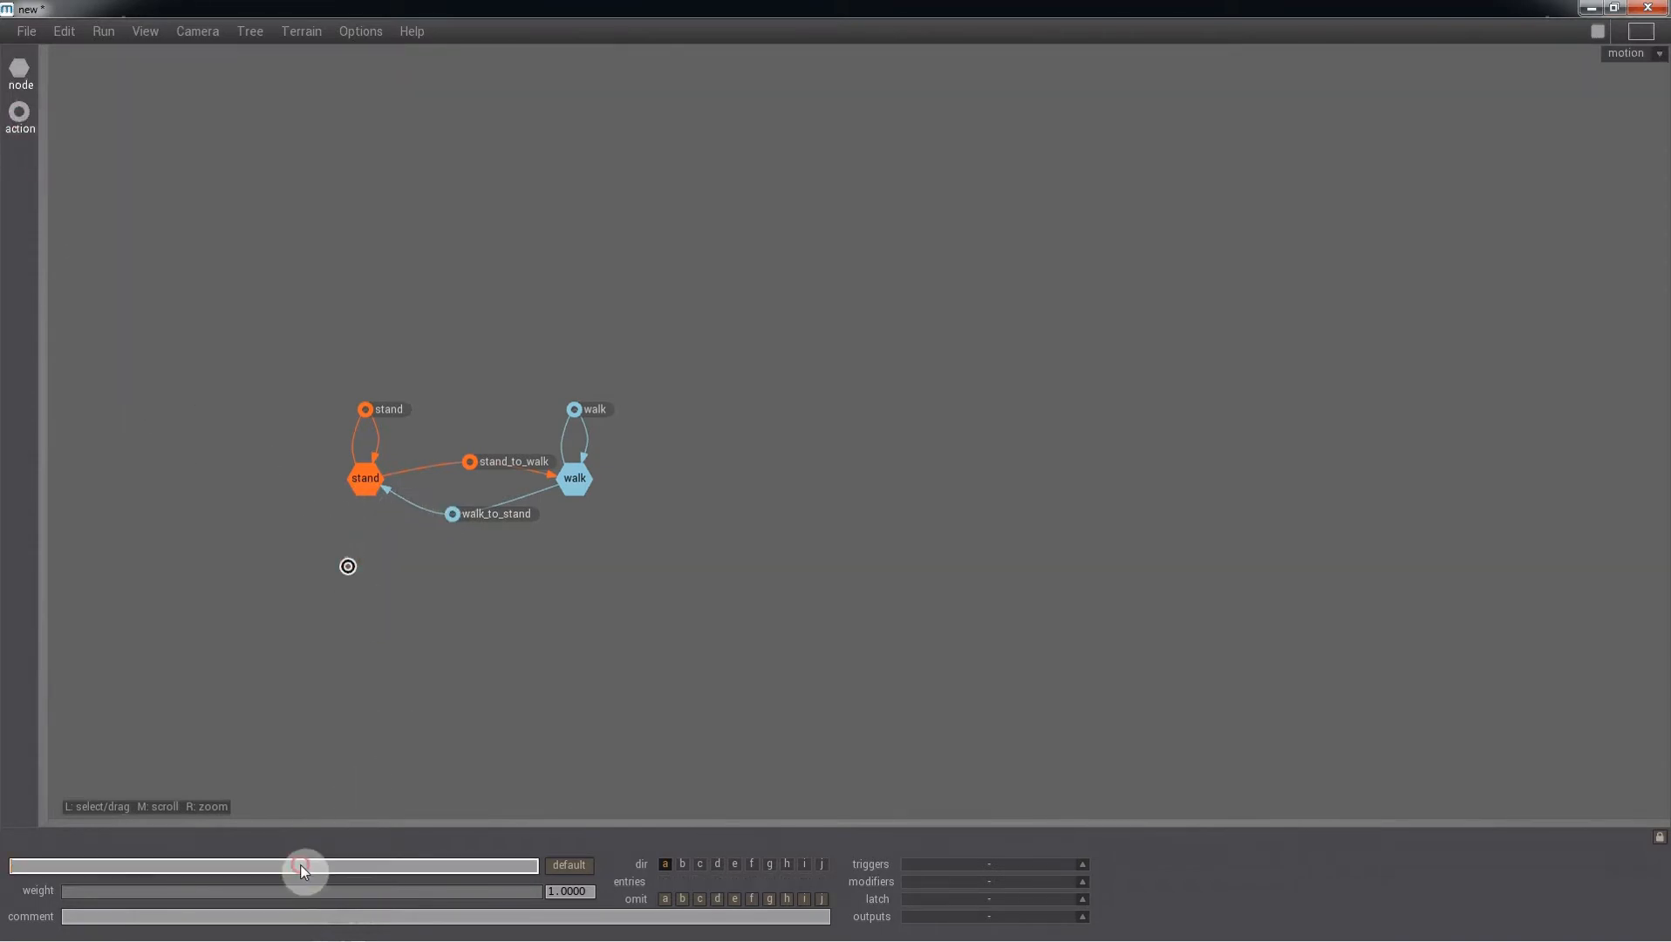
{"action": "type", "text": "shift"}
{"action": "key", "text": "Return"}
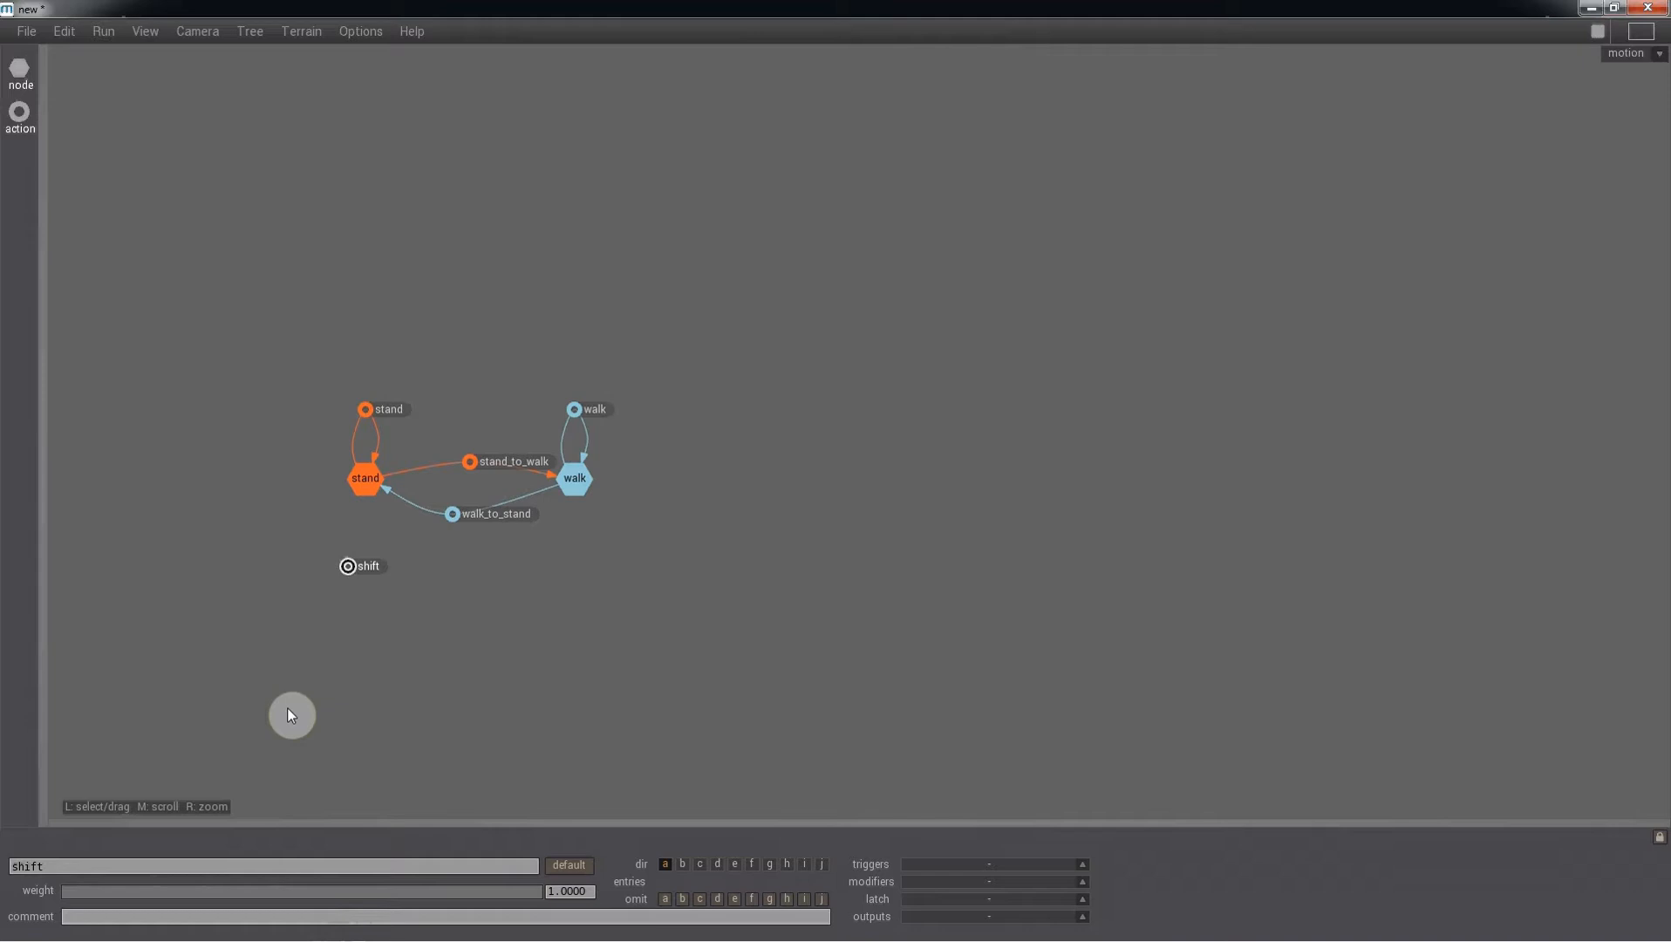
{"action": "left_click_drag", "start_coordinate": [373, 490], "coordinate": [377, 495]}
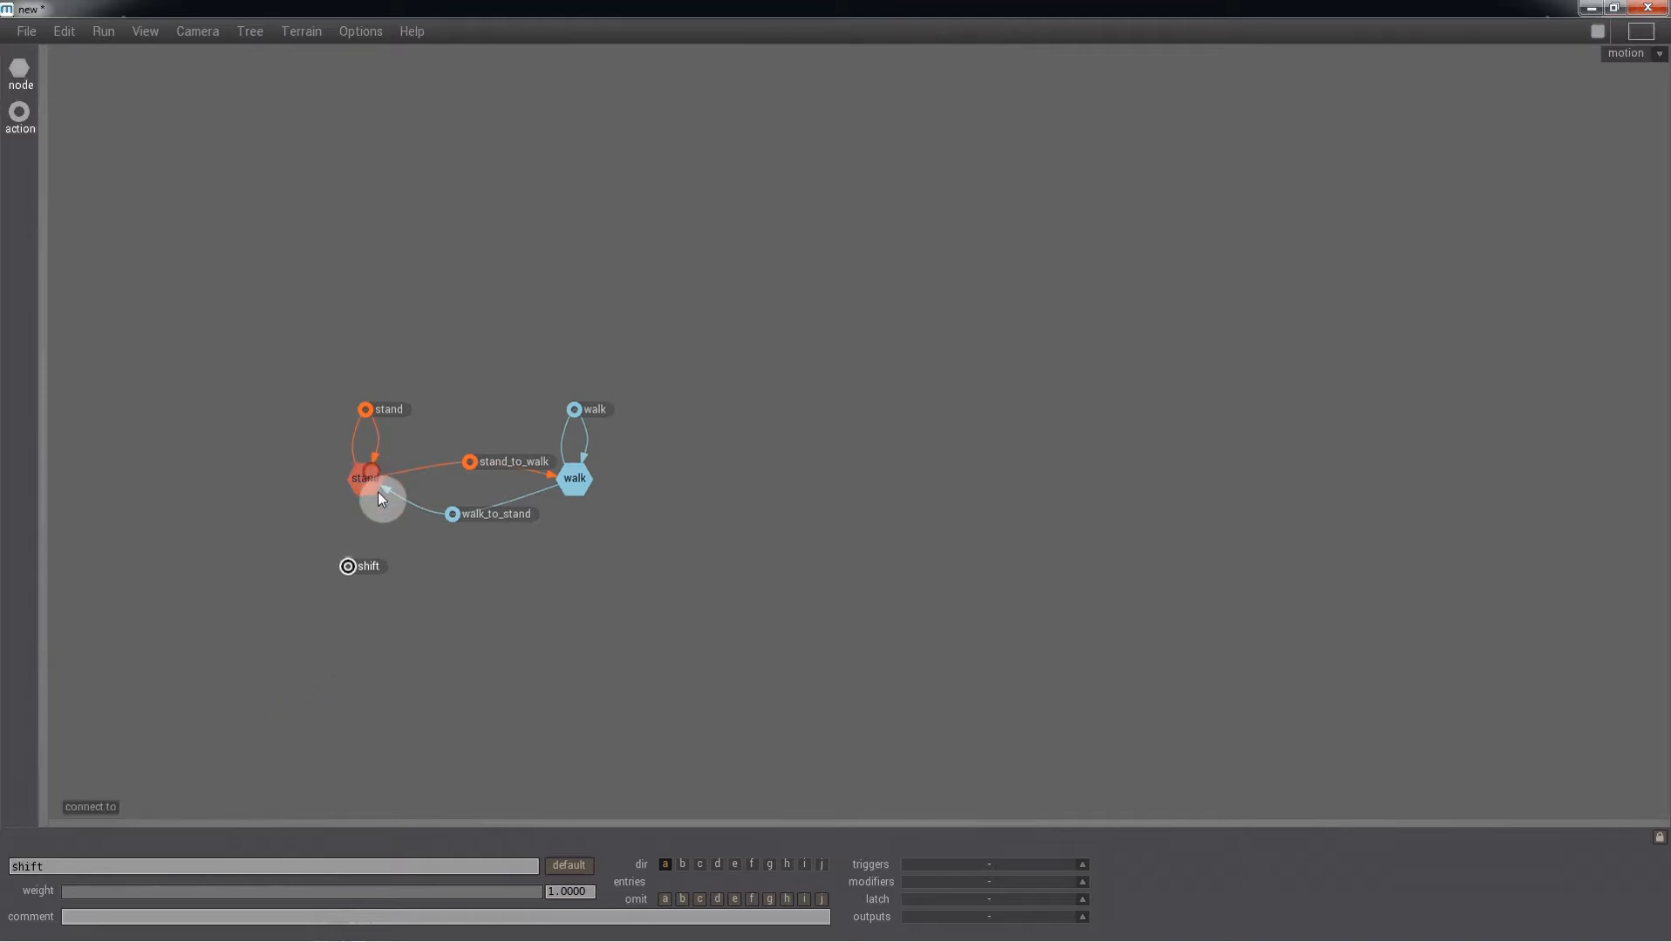
{"action": "left_click_drag", "start_coordinate": [348, 572], "coordinate": [348, 569]}
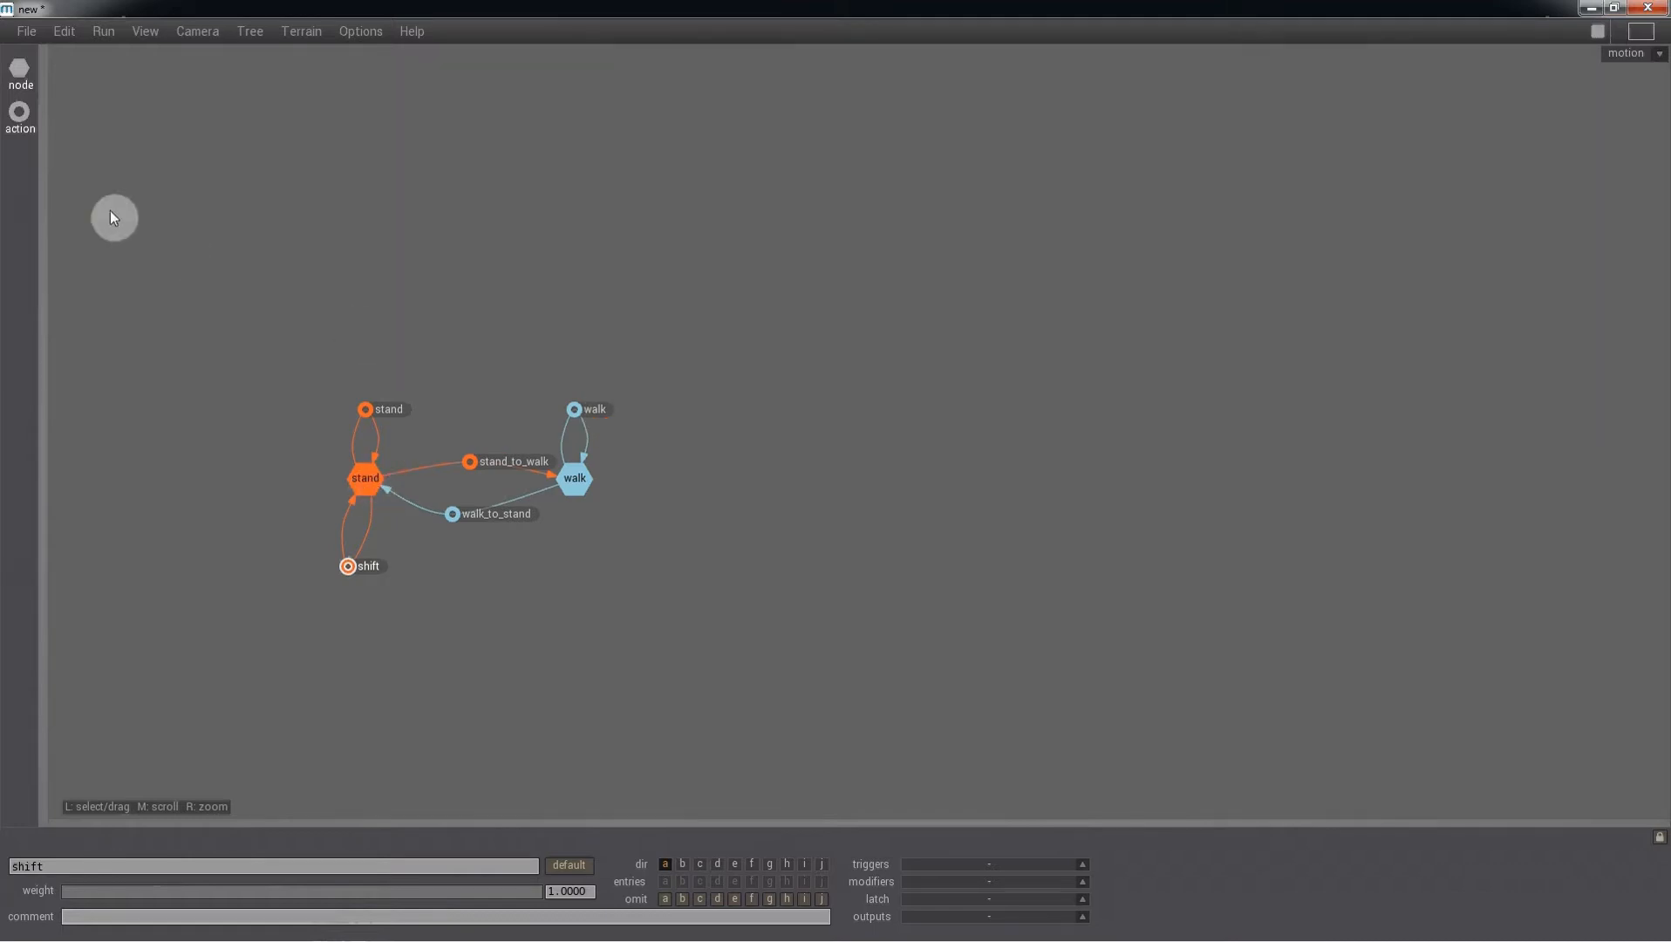
Step: Attach a blend action named "walk_45_L" to the walk action
{"action": "left_click_drag", "start_coordinate": [25, 122], "coordinate": [580, 413]}
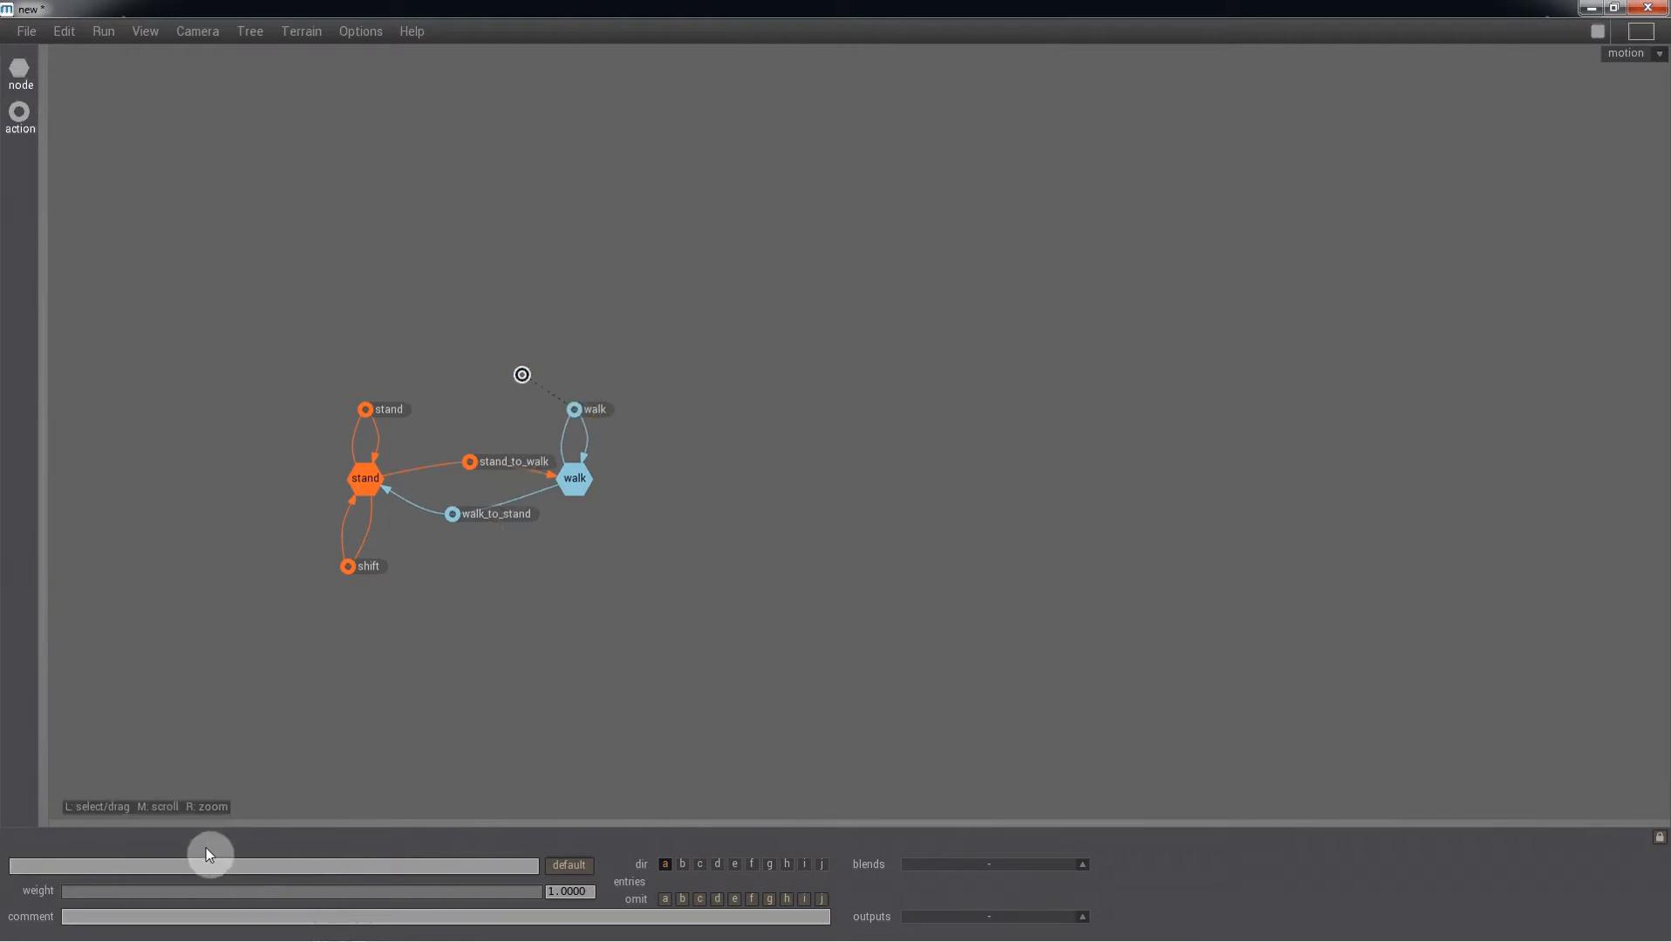
{"action": "left_click", "coordinate": [198, 869]}
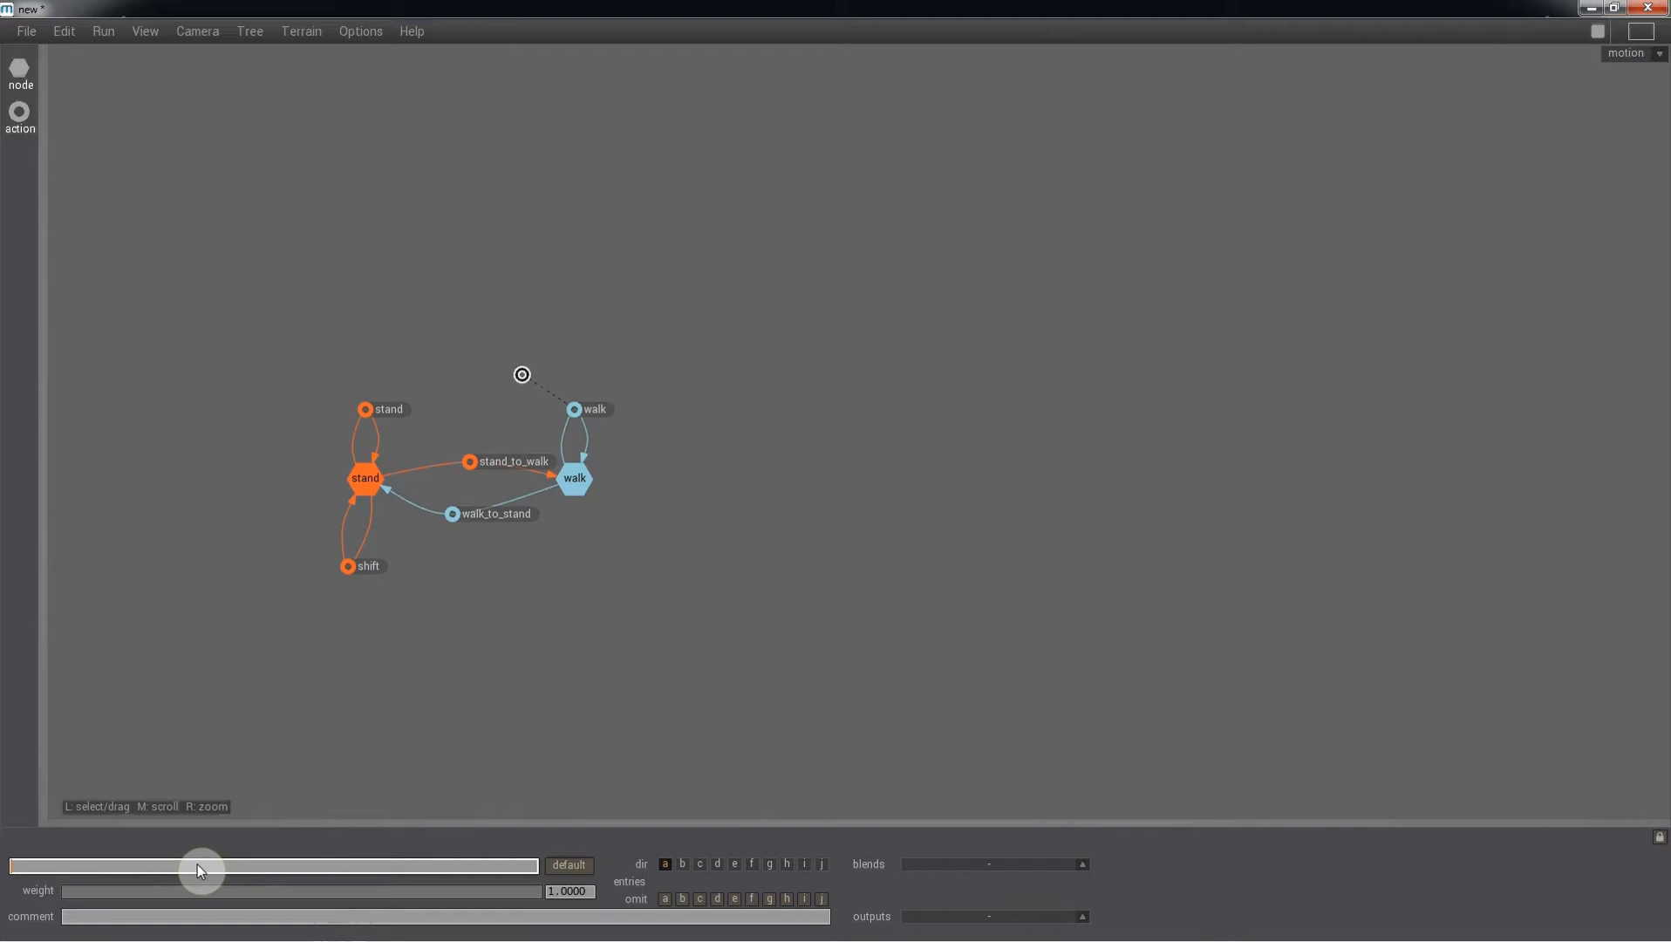
{"action": "type", "text": "walk_45_L"}
{"action": "key", "text": "Return"}
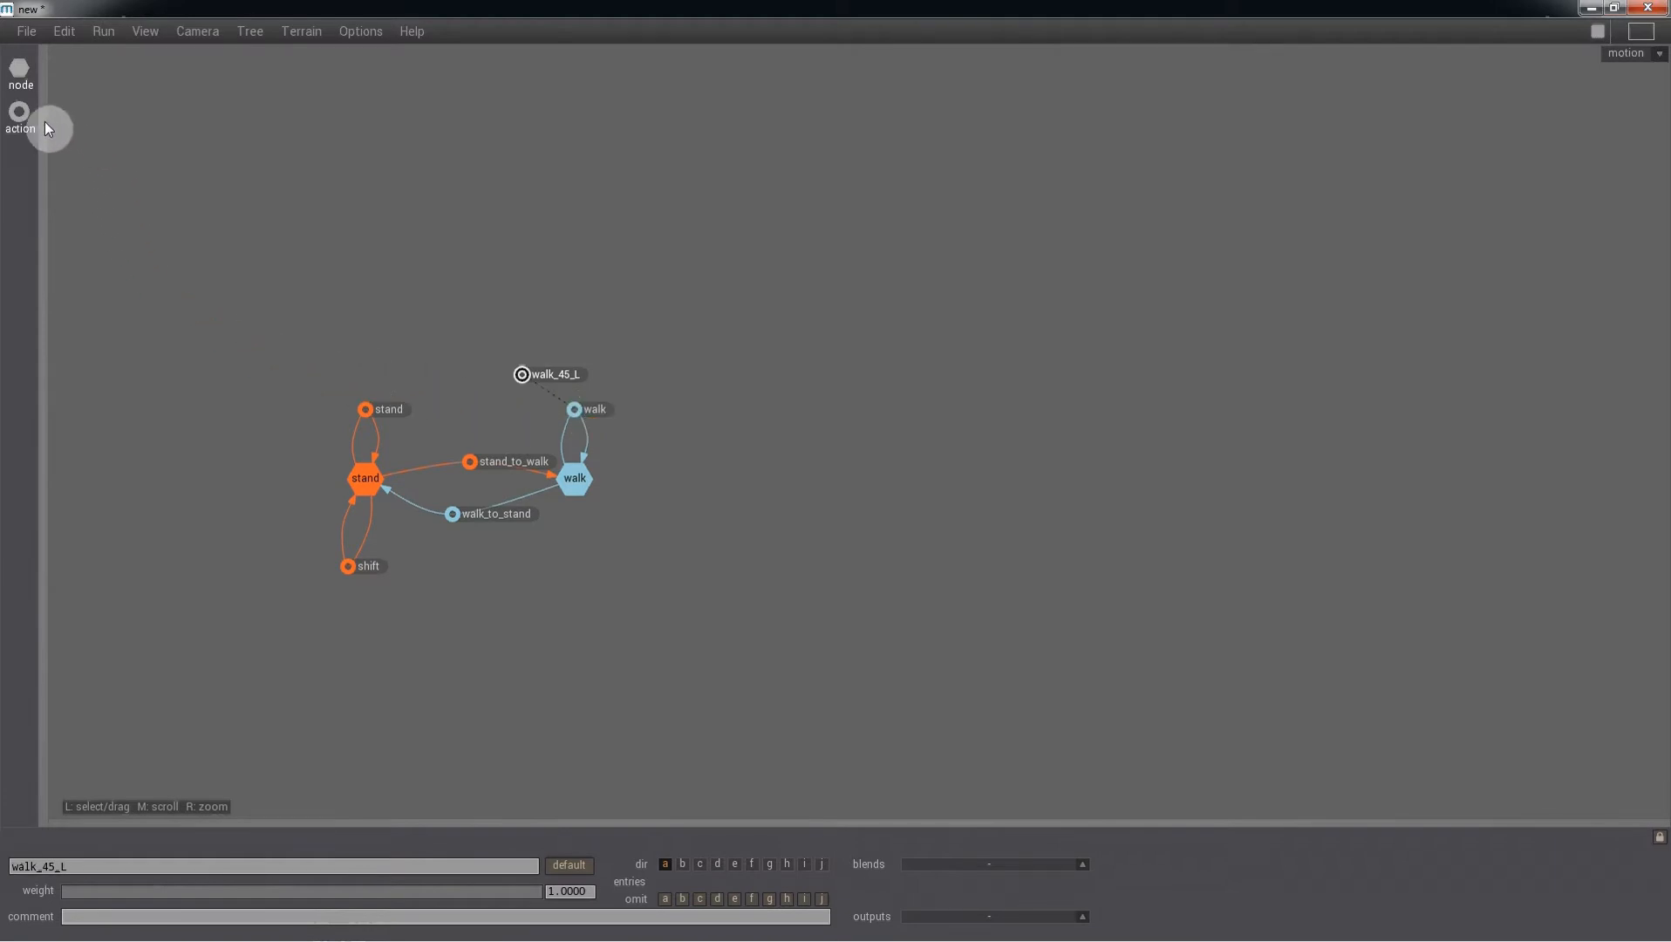
Step: Attach a second blend action named "walk_45_R" to the other side of the walk action
{"action": "left_click_drag", "start_coordinate": [30, 112], "coordinate": [577, 407]}
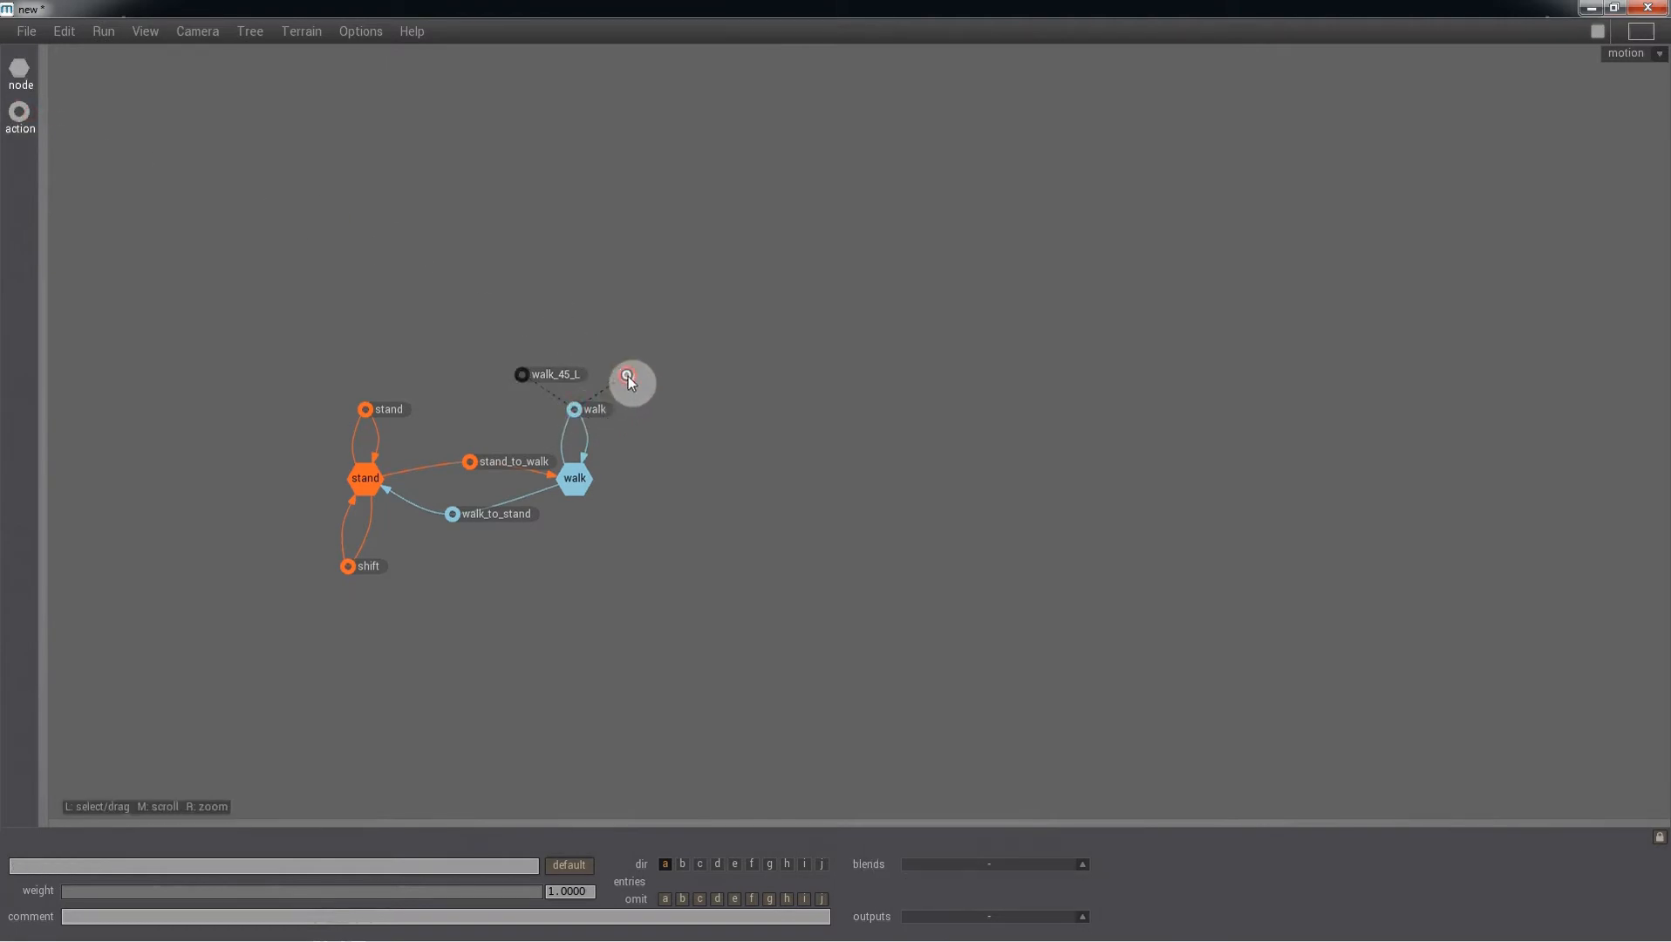
{"action": "left_click", "coordinate": [173, 863]}
{"action": "type", "text": "wa"}
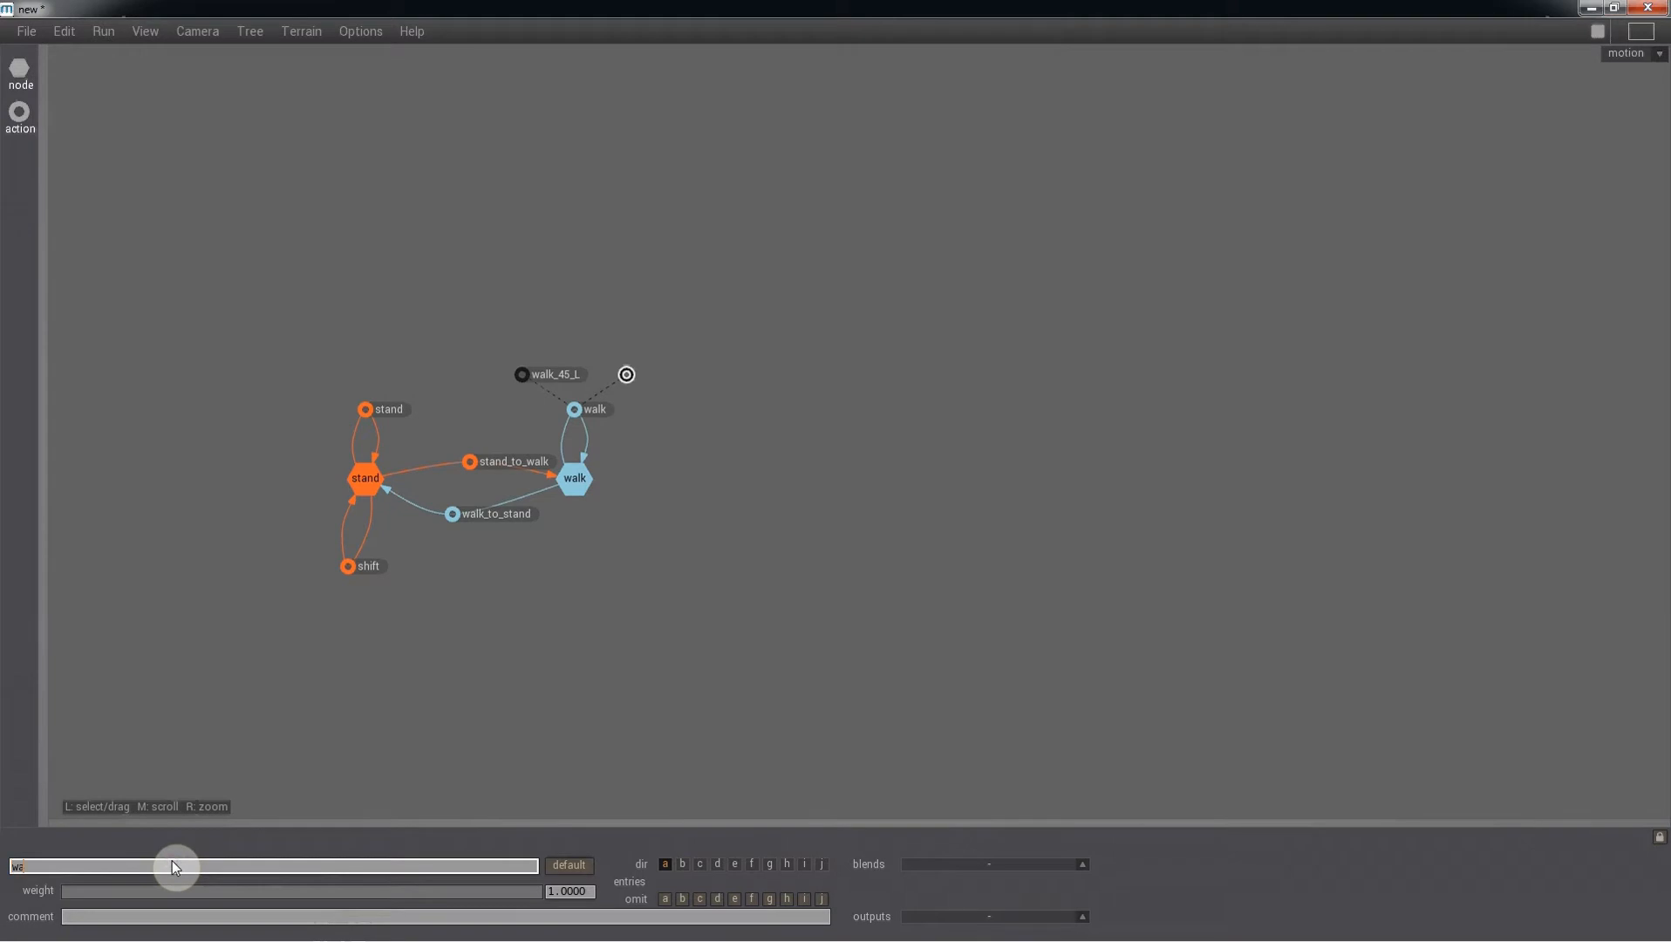
{"action": "type", "text": "lk_45_R"}
{"action": "key", "text": "Return"}
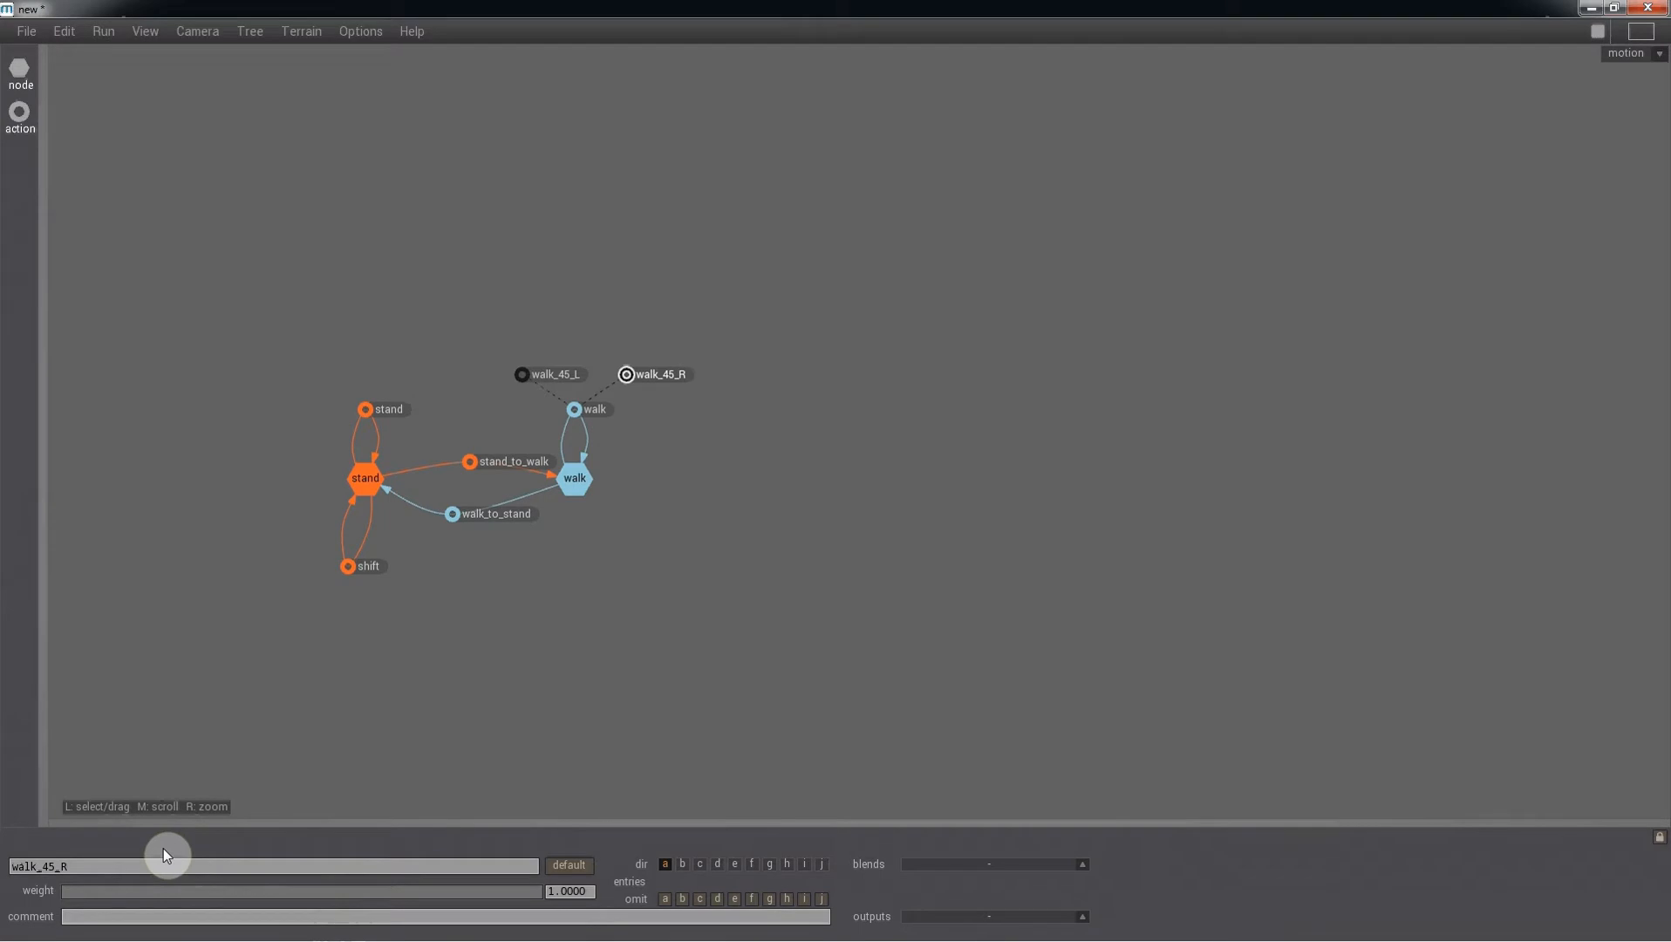
Step: Define a tree trigger named "stand" in the motion tree's trigger list
{"action": "left_click", "coordinate": [369, 416]}
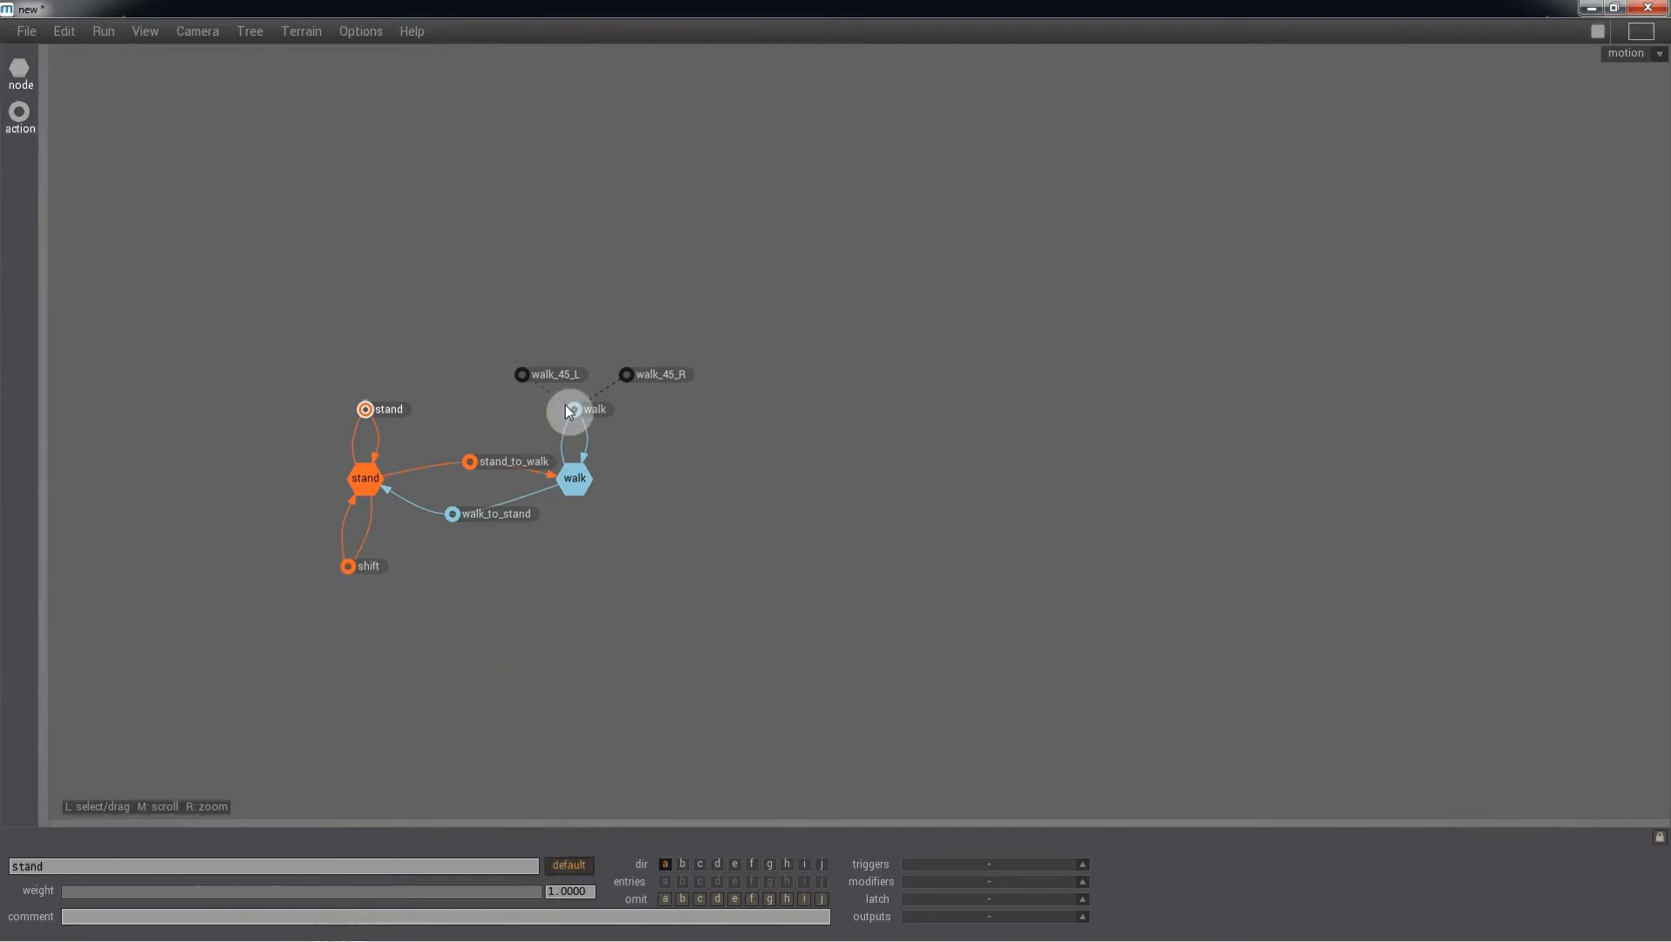
{"action": "left_click", "coordinate": [250, 31]}
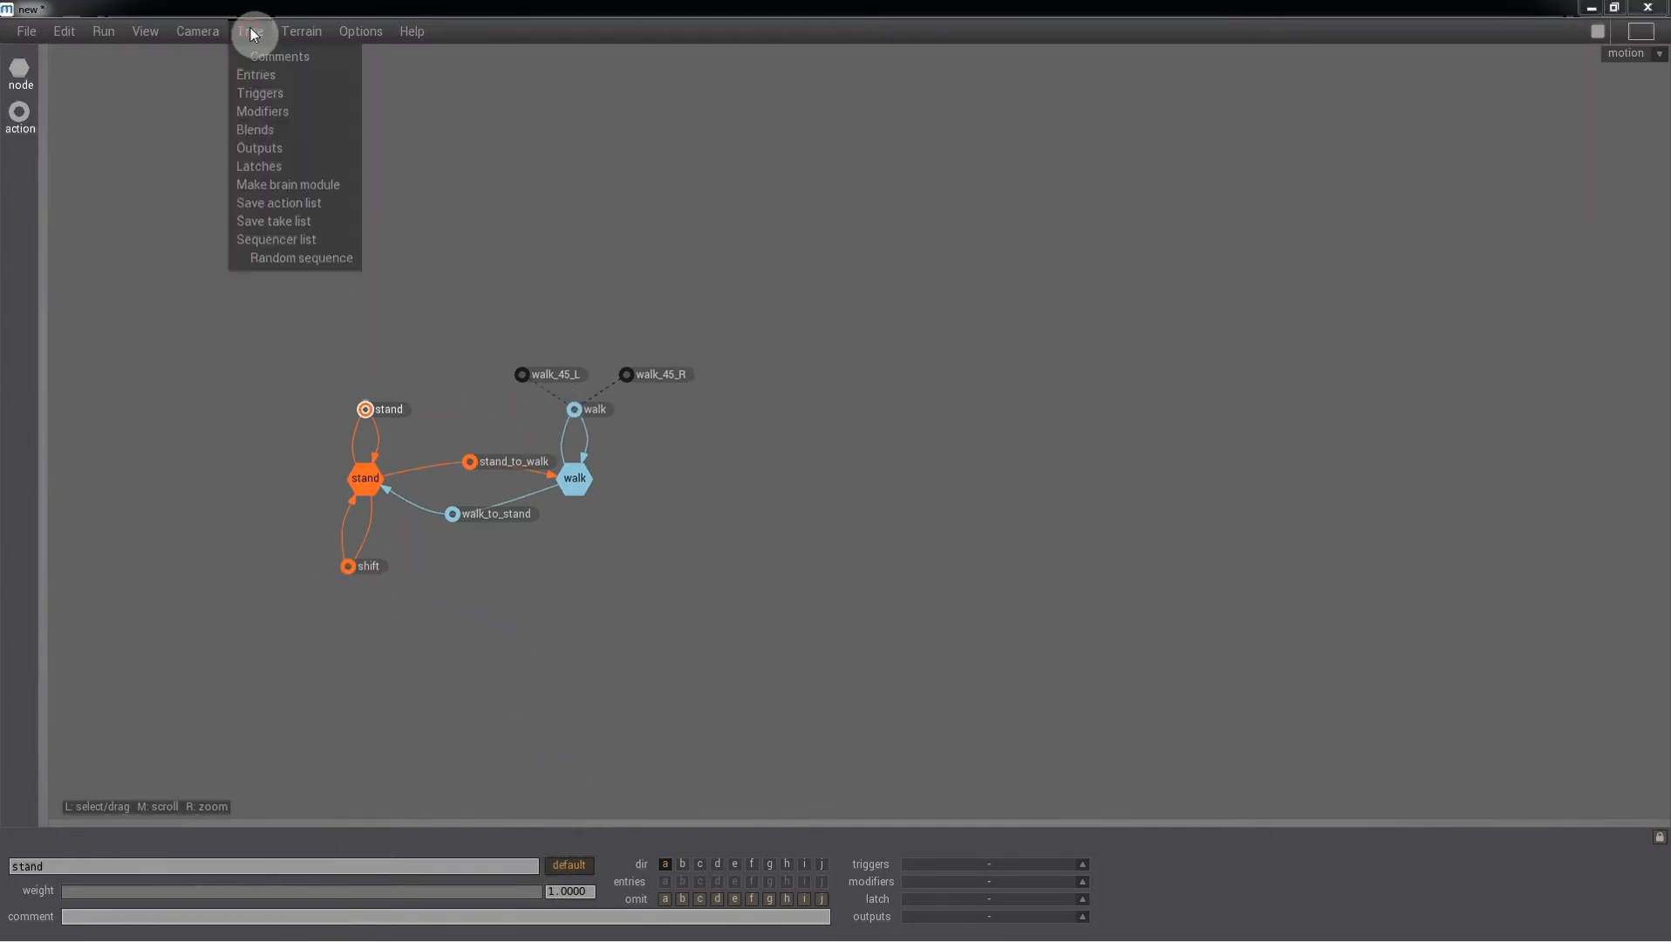
{"action": "left_click", "coordinate": [261, 93]}
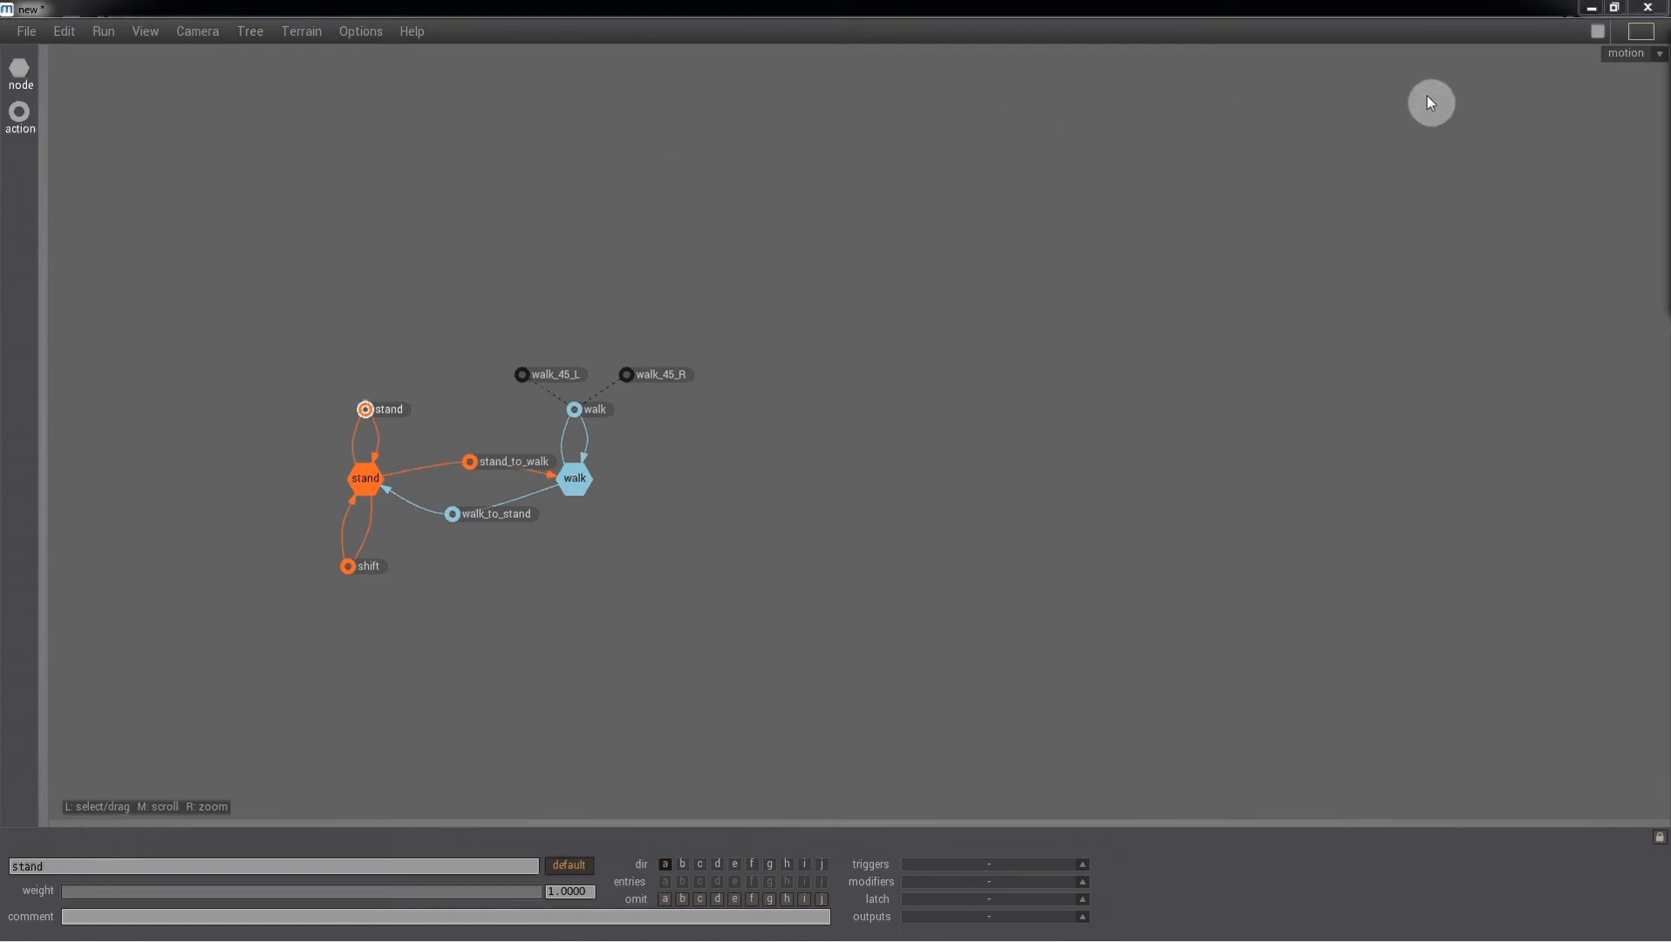
{"action": "left_click_drag", "start_coordinate": [1121, 103], "coordinate": [928, 94]}
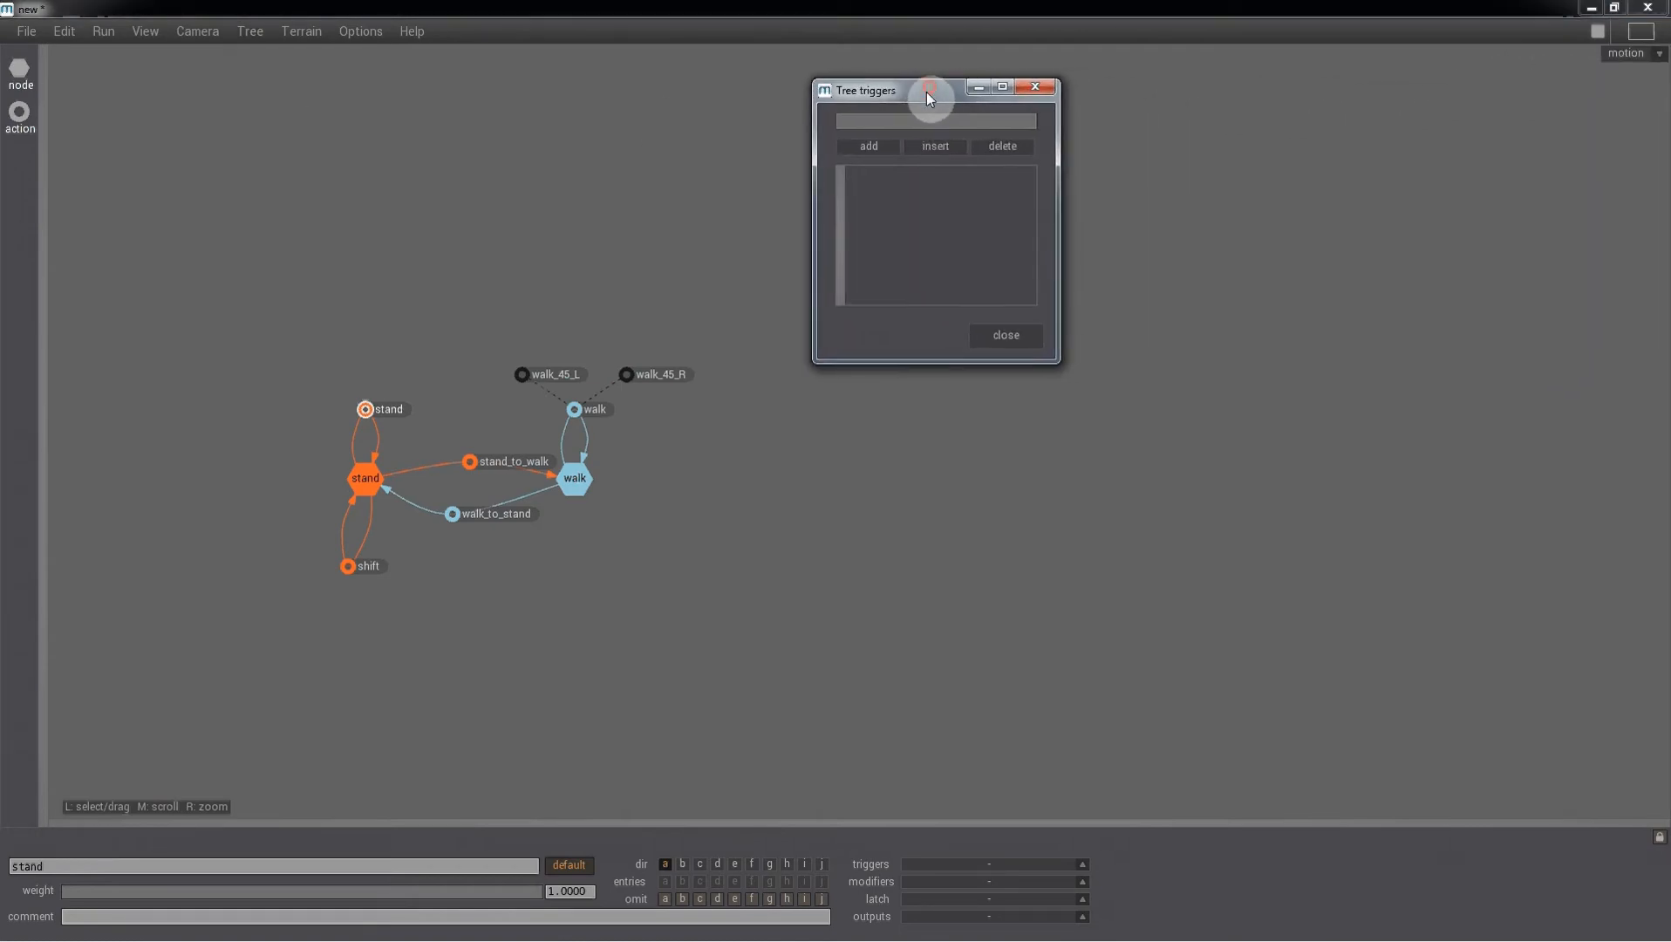
{"action": "left_click", "coordinate": [879, 148]}
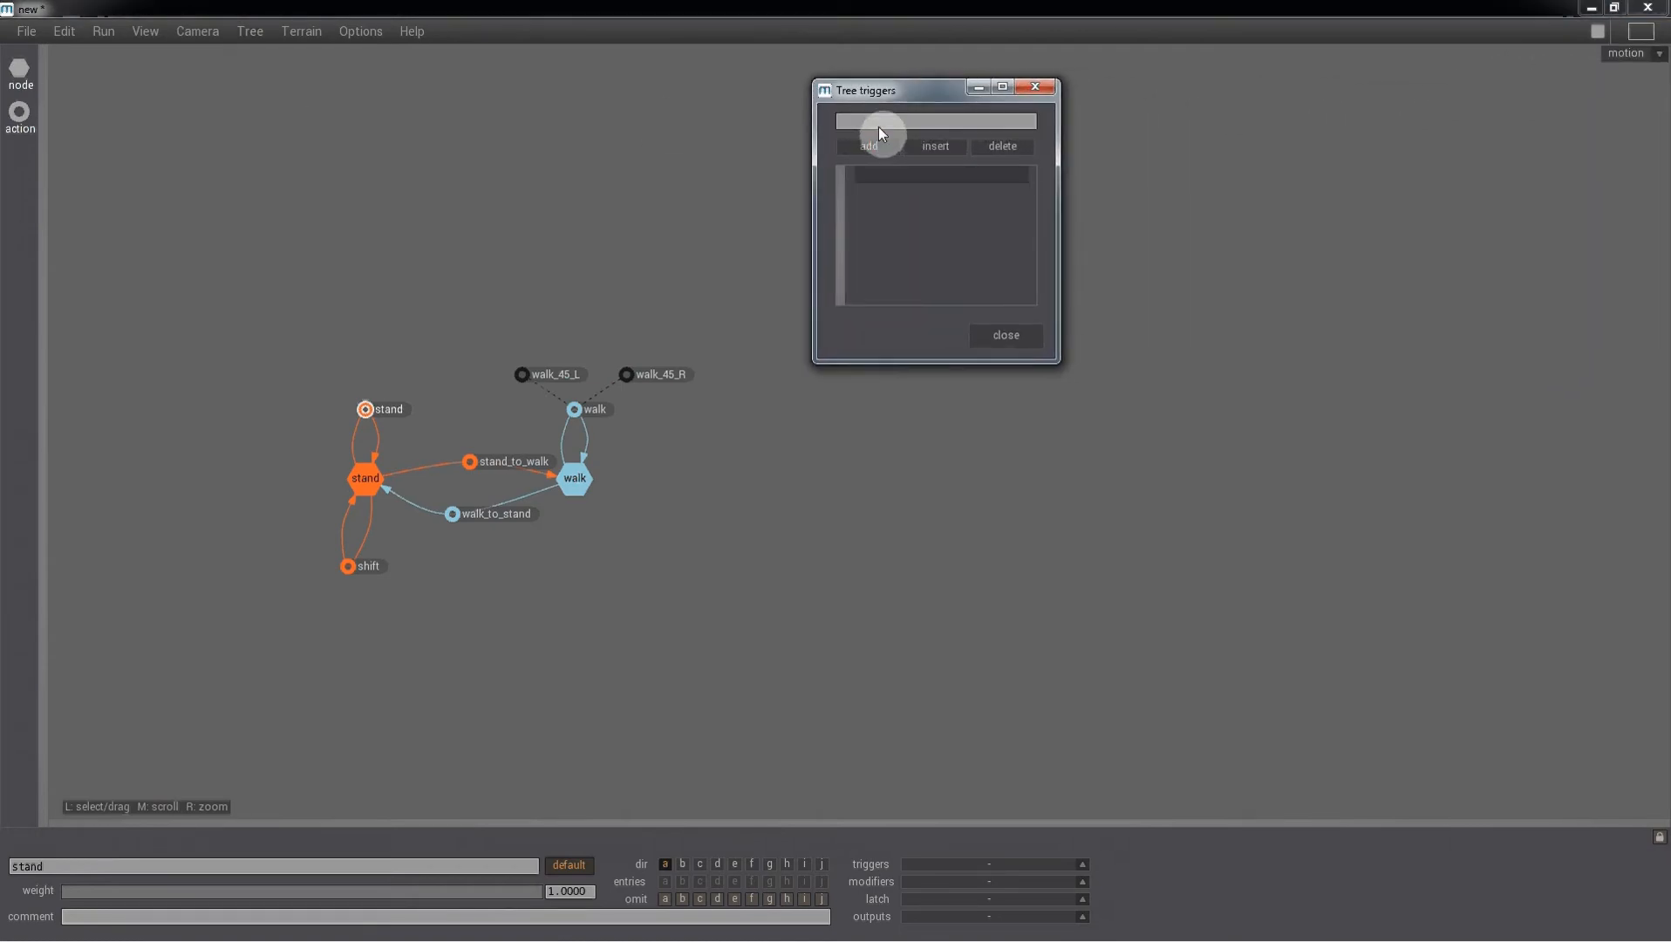
{"action": "left_click", "coordinate": [879, 124]}
{"action": "key", "text": "Return"}
Step: Add two more tree triggers named "walk" and "shift", and close the trigger list
{"action": "left_click", "coordinate": [878, 145]}
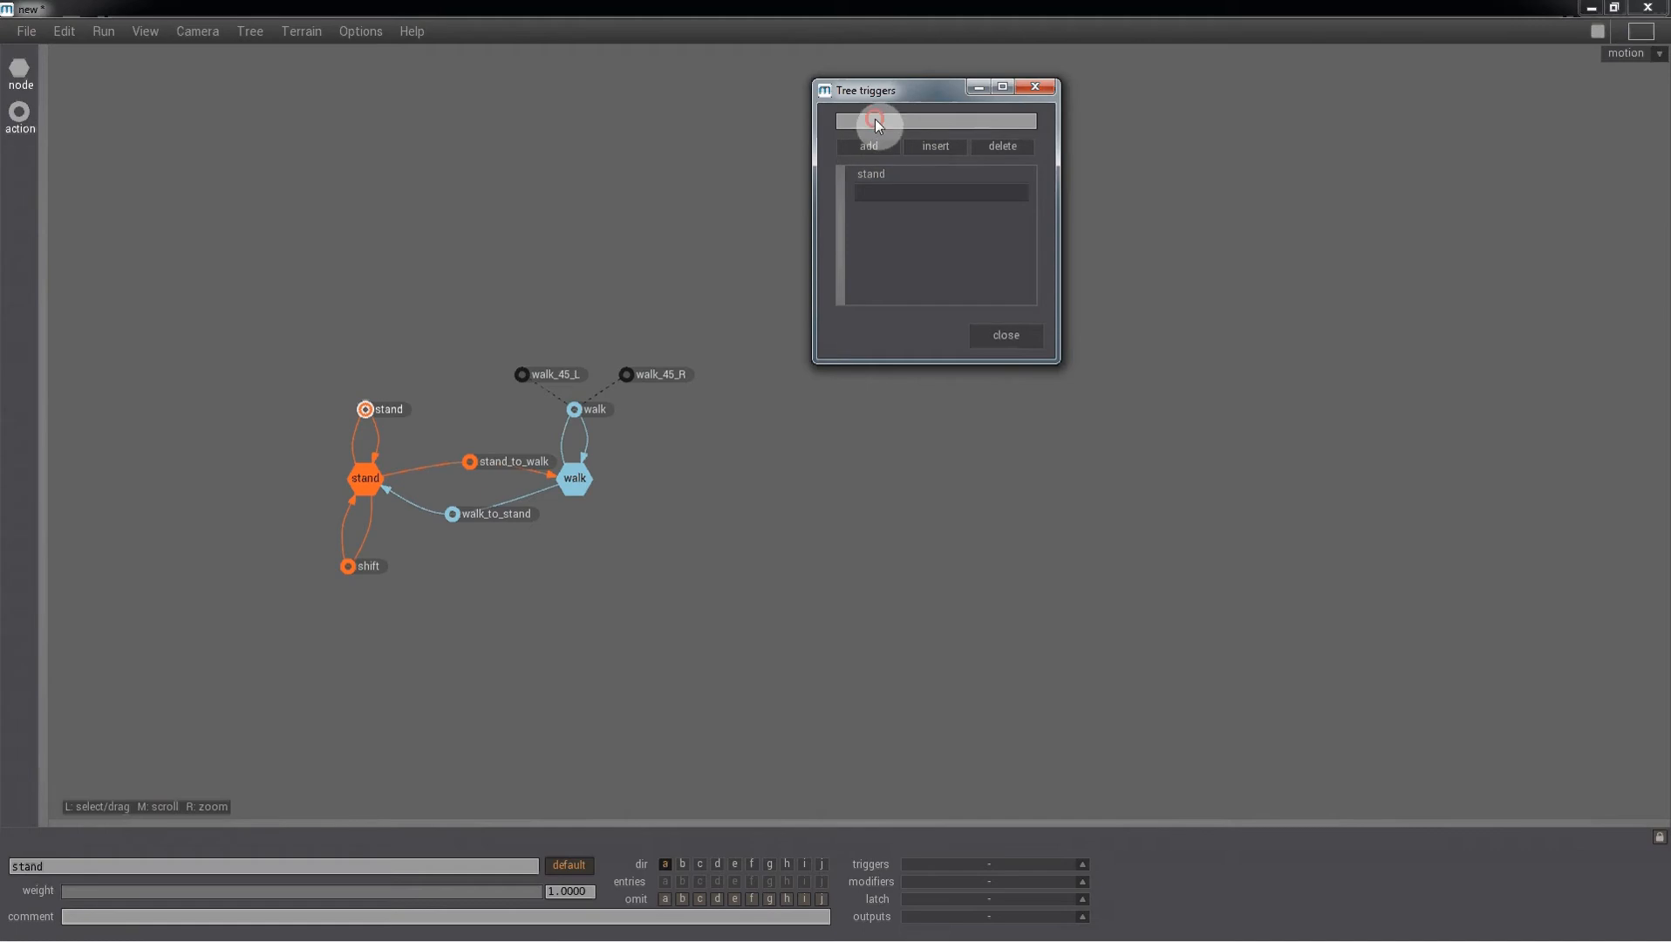
{"action": "left_click", "coordinate": [875, 121]}
{"action": "key", "text": "Return"}
{"action": "left_click", "coordinate": [869, 146]}
{"action": "left_click", "coordinate": [868, 123]}
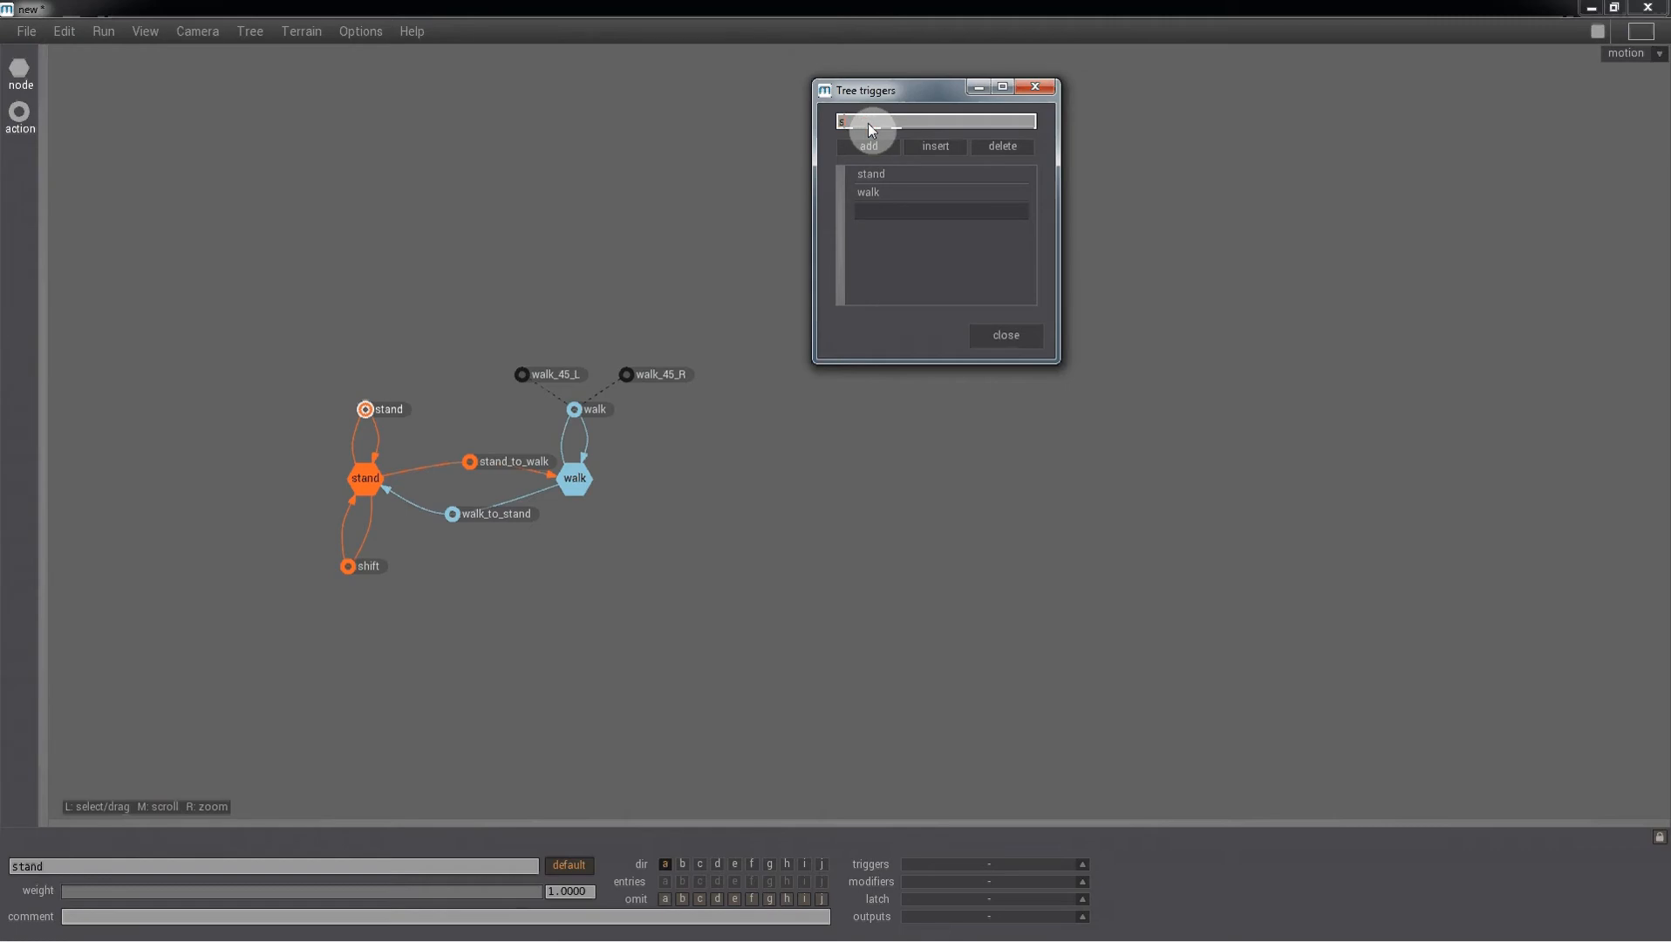
{"action": "type", "text": "shift"}
{"action": "key", "text": "Return"}
{"action": "left_click", "coordinate": [1012, 337]}
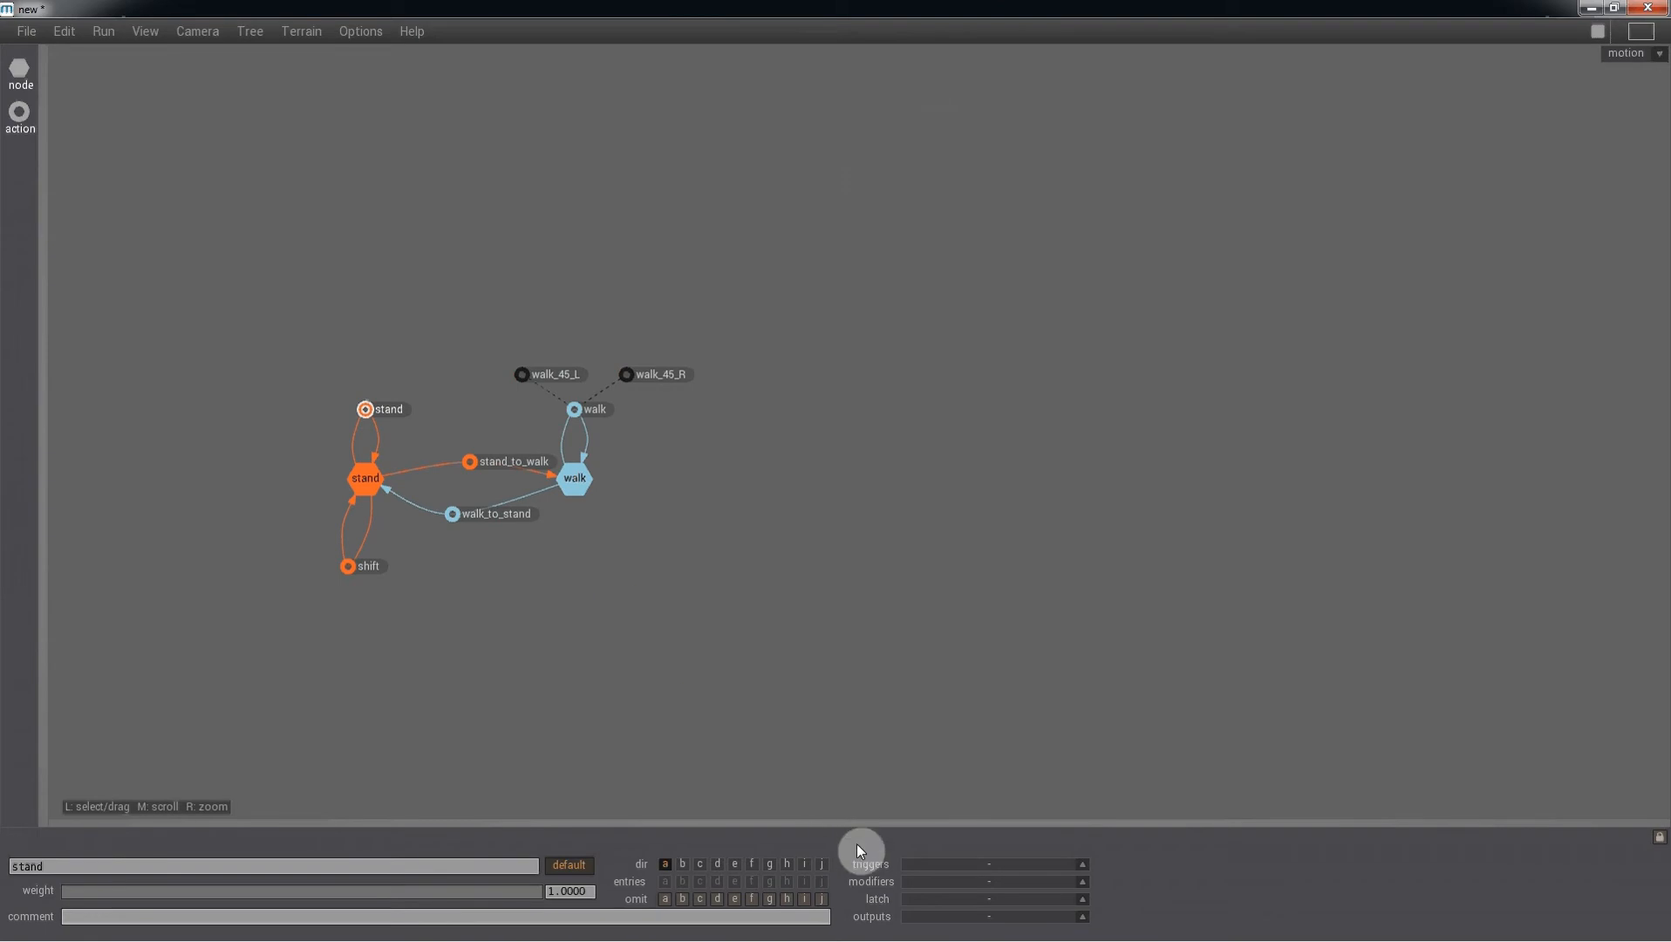
Step: Assign the stand trigger to the looping stand action and the shift trigger to the shift action
{"action": "left_click", "coordinate": [958, 864]}
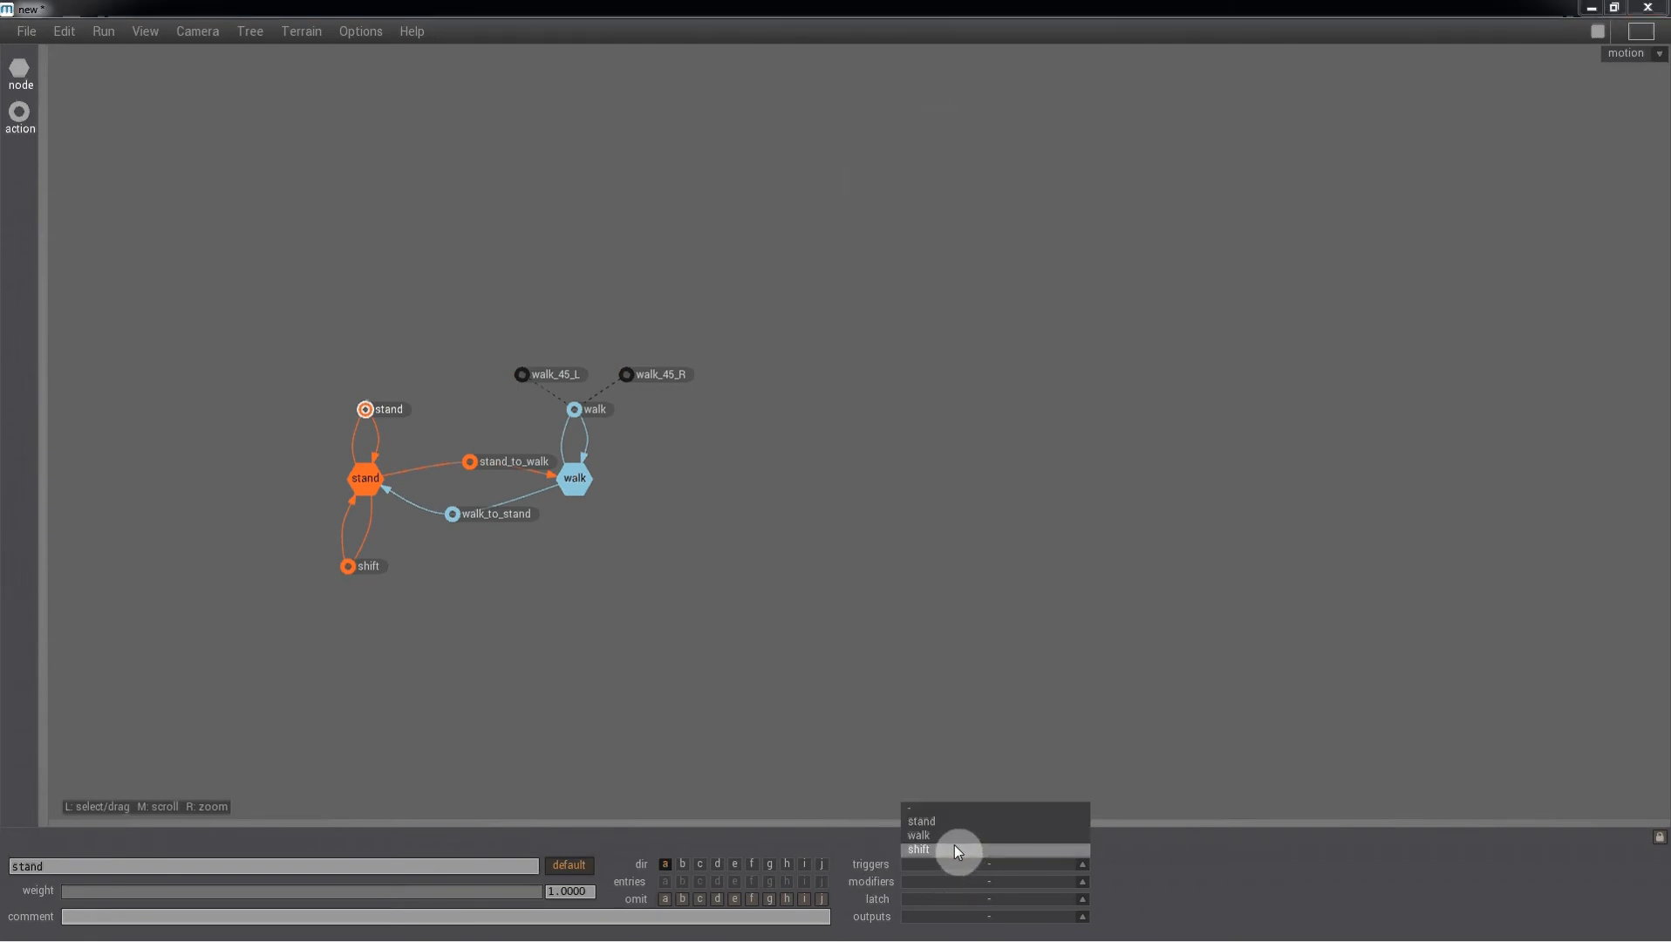
{"action": "left_click", "coordinate": [953, 829]}
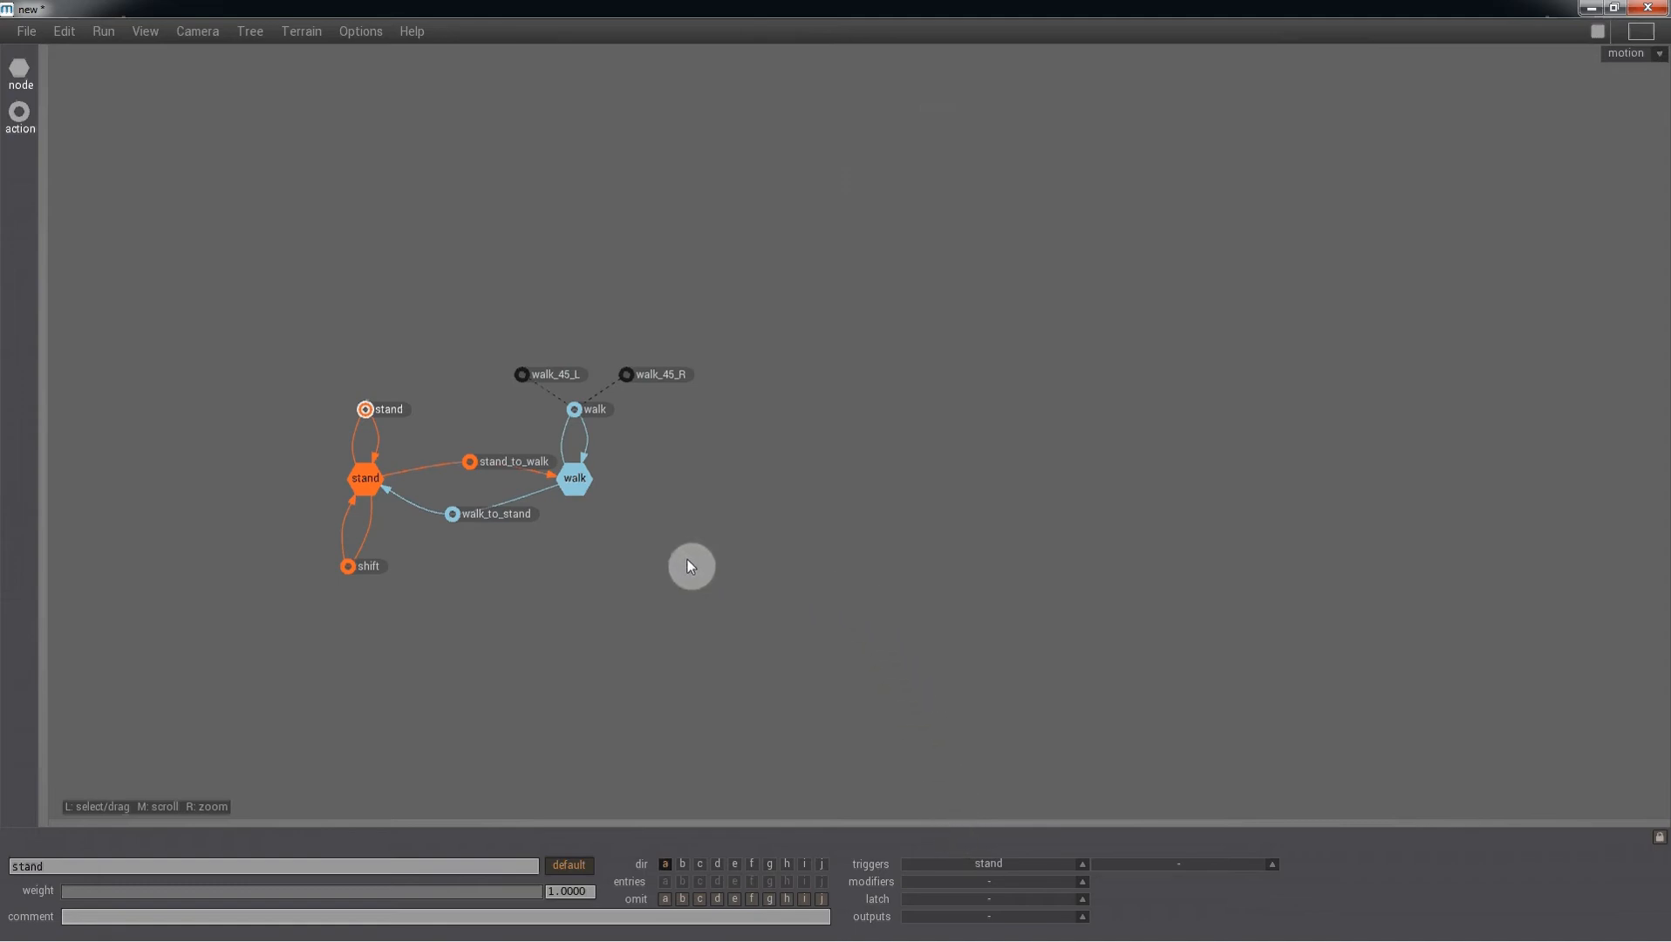
{"action": "left_click", "coordinate": [928, 865]}
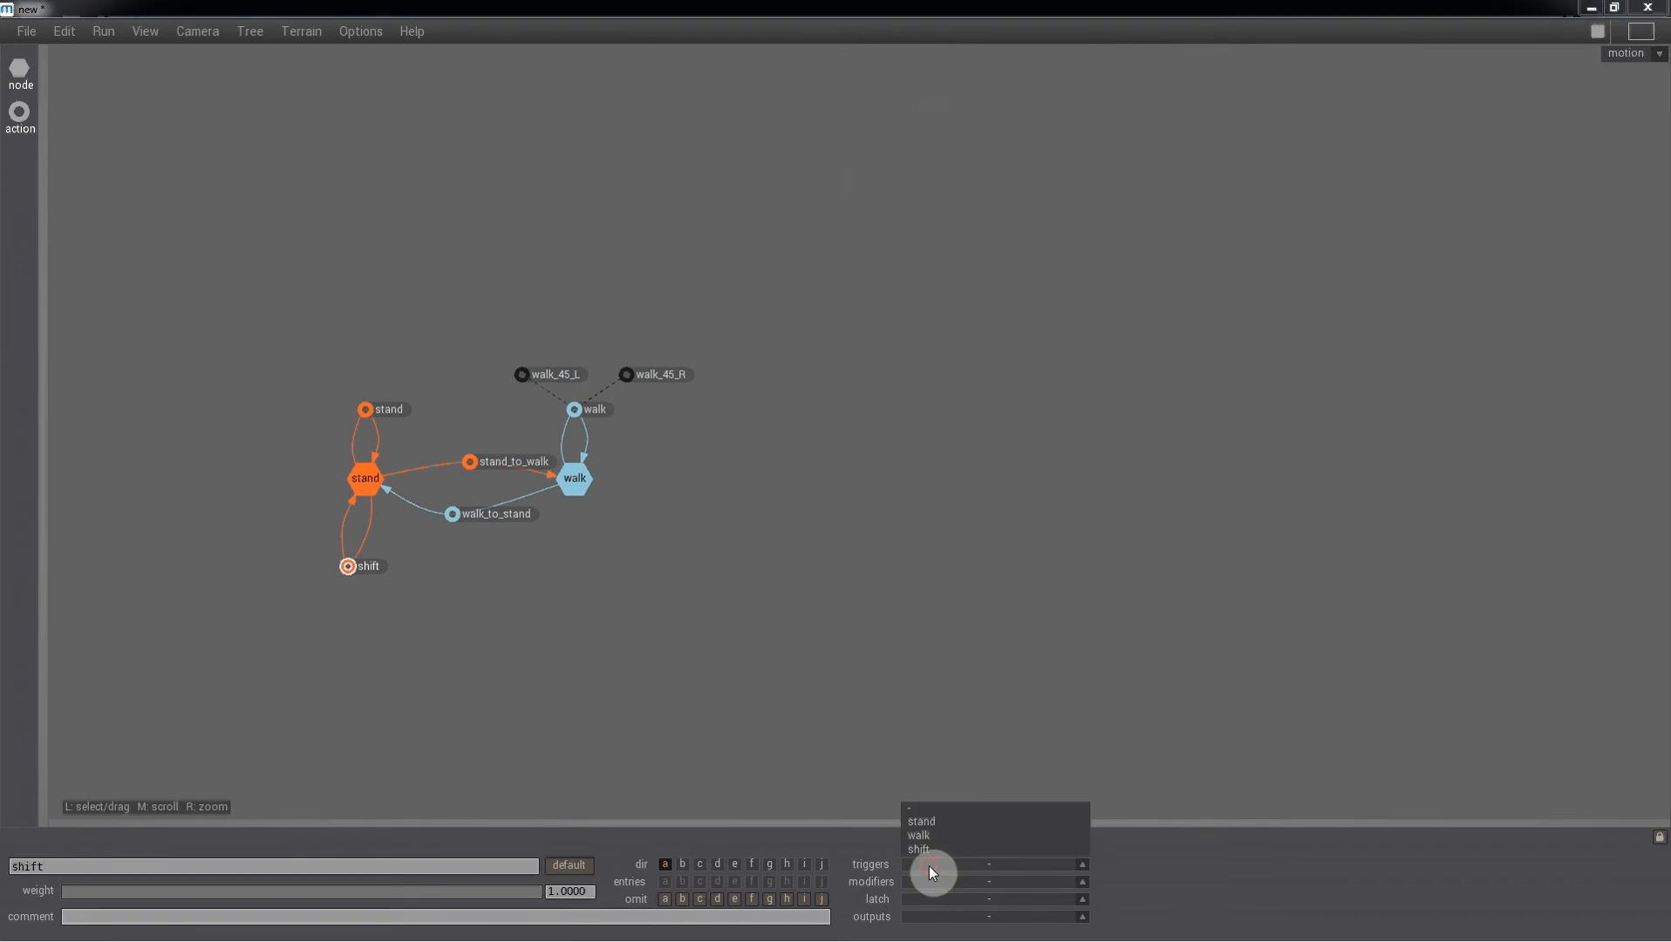
{"action": "left_click", "coordinate": [929, 850]}
Step: Assign the walk trigger to both the looping walk action and the stand_to_walk action
{"action": "left_click", "coordinate": [574, 409]}
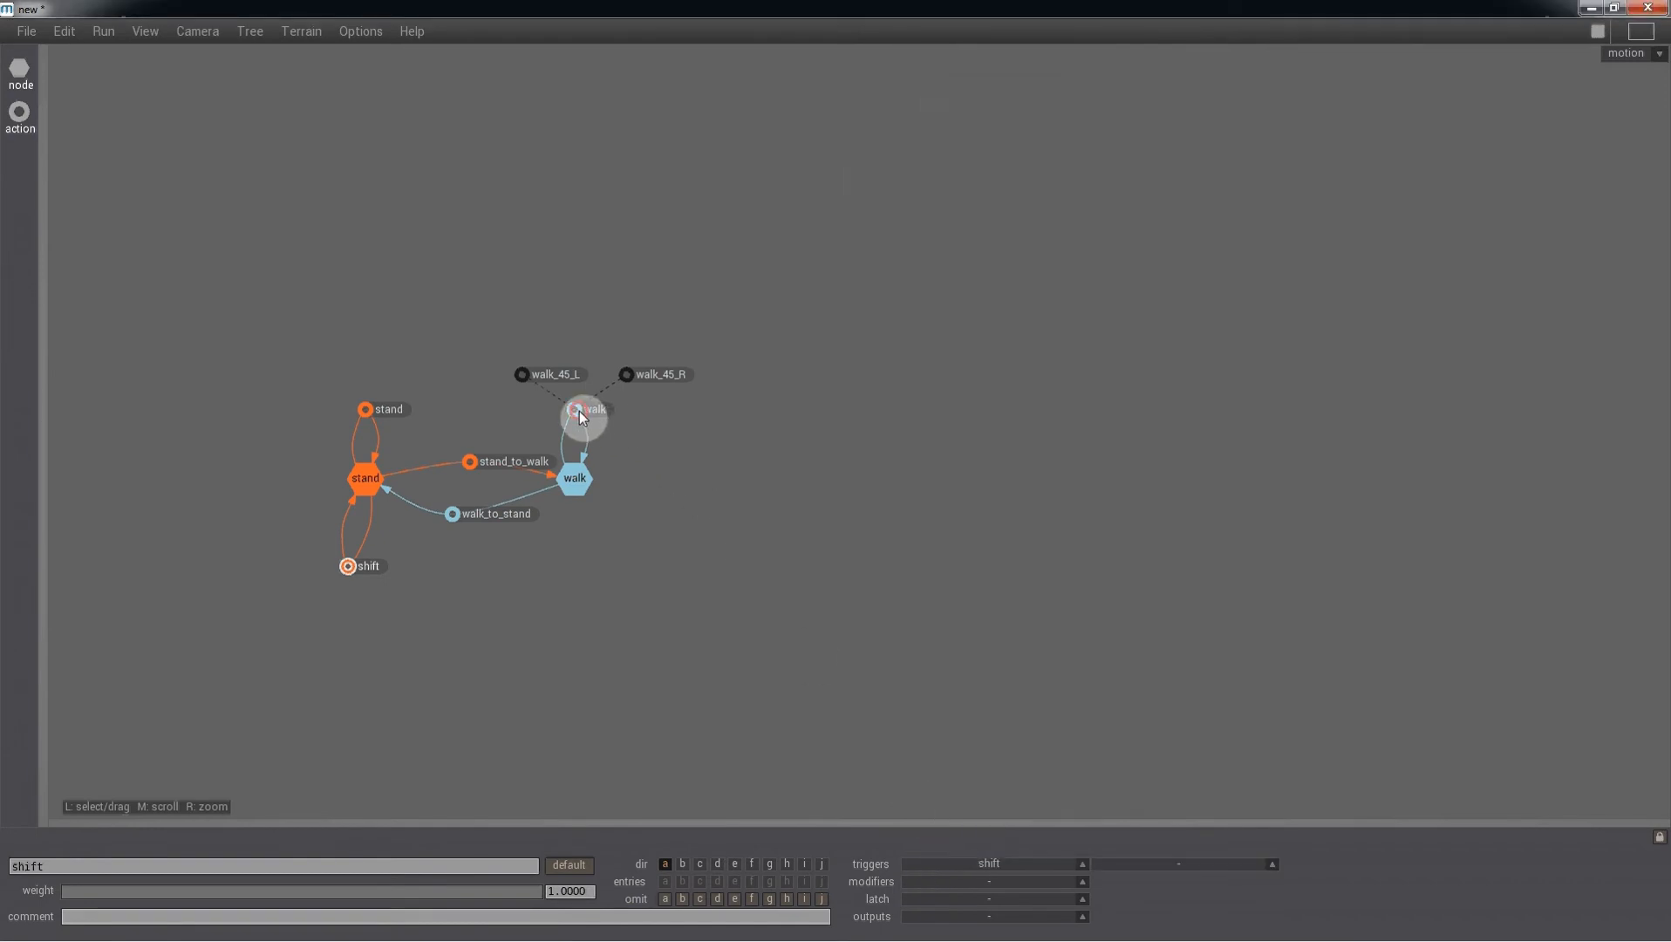
{"action": "left_click", "coordinate": [975, 864]}
{"action": "left_click", "coordinate": [975, 841]}
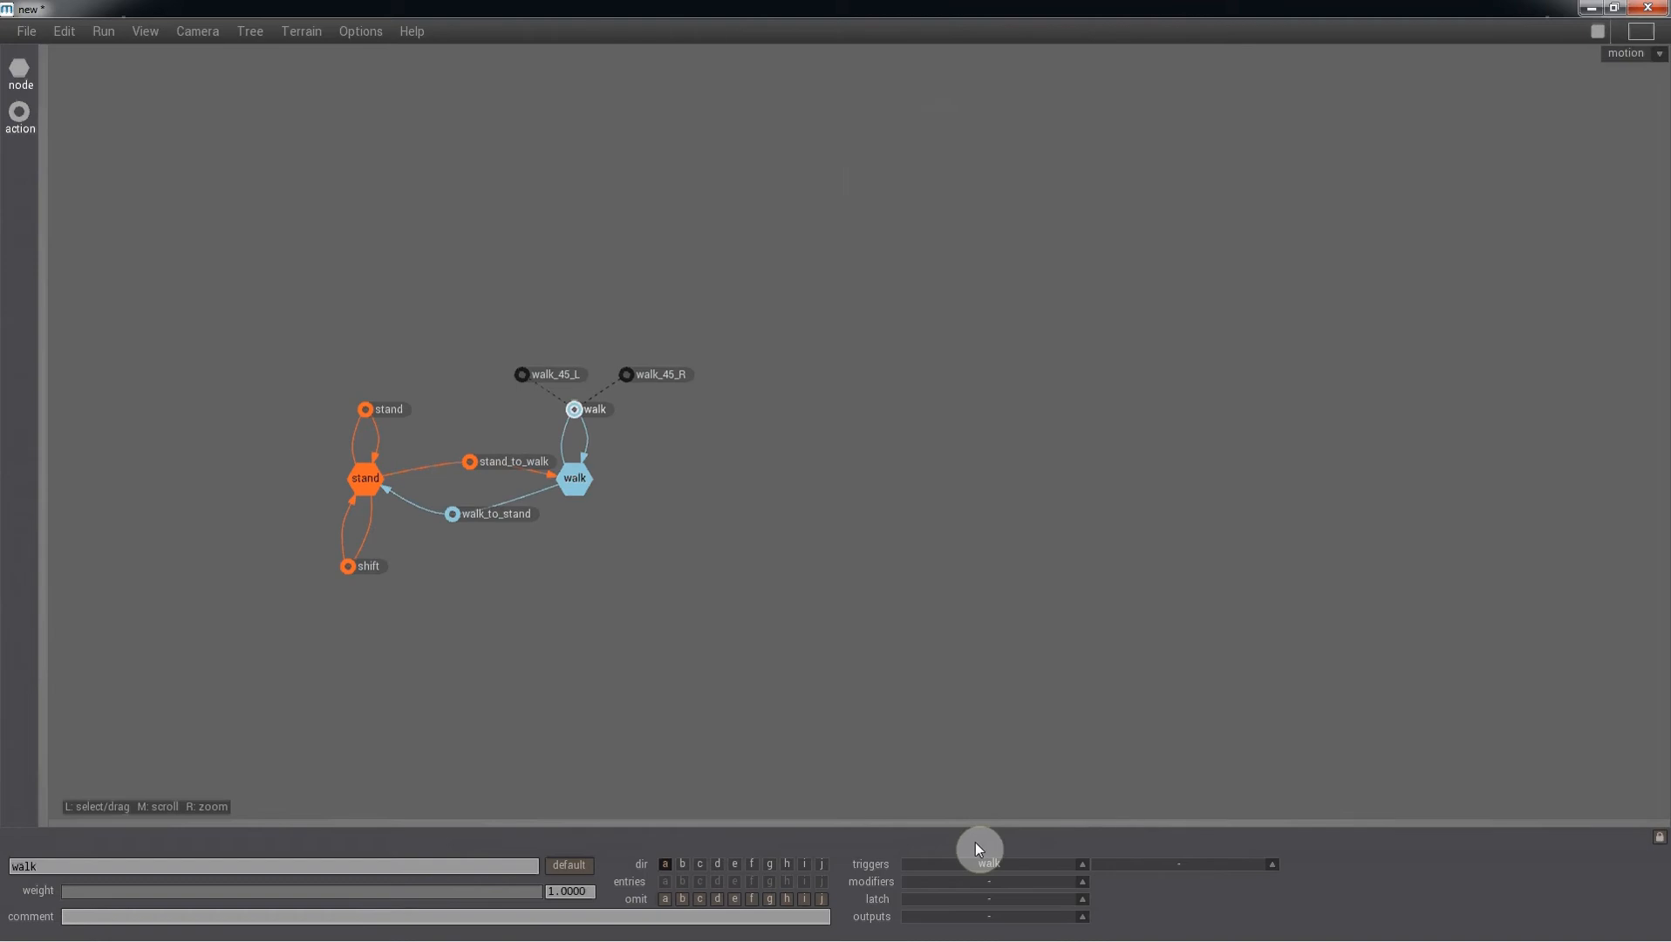
{"action": "left_click", "coordinate": [471, 463]}
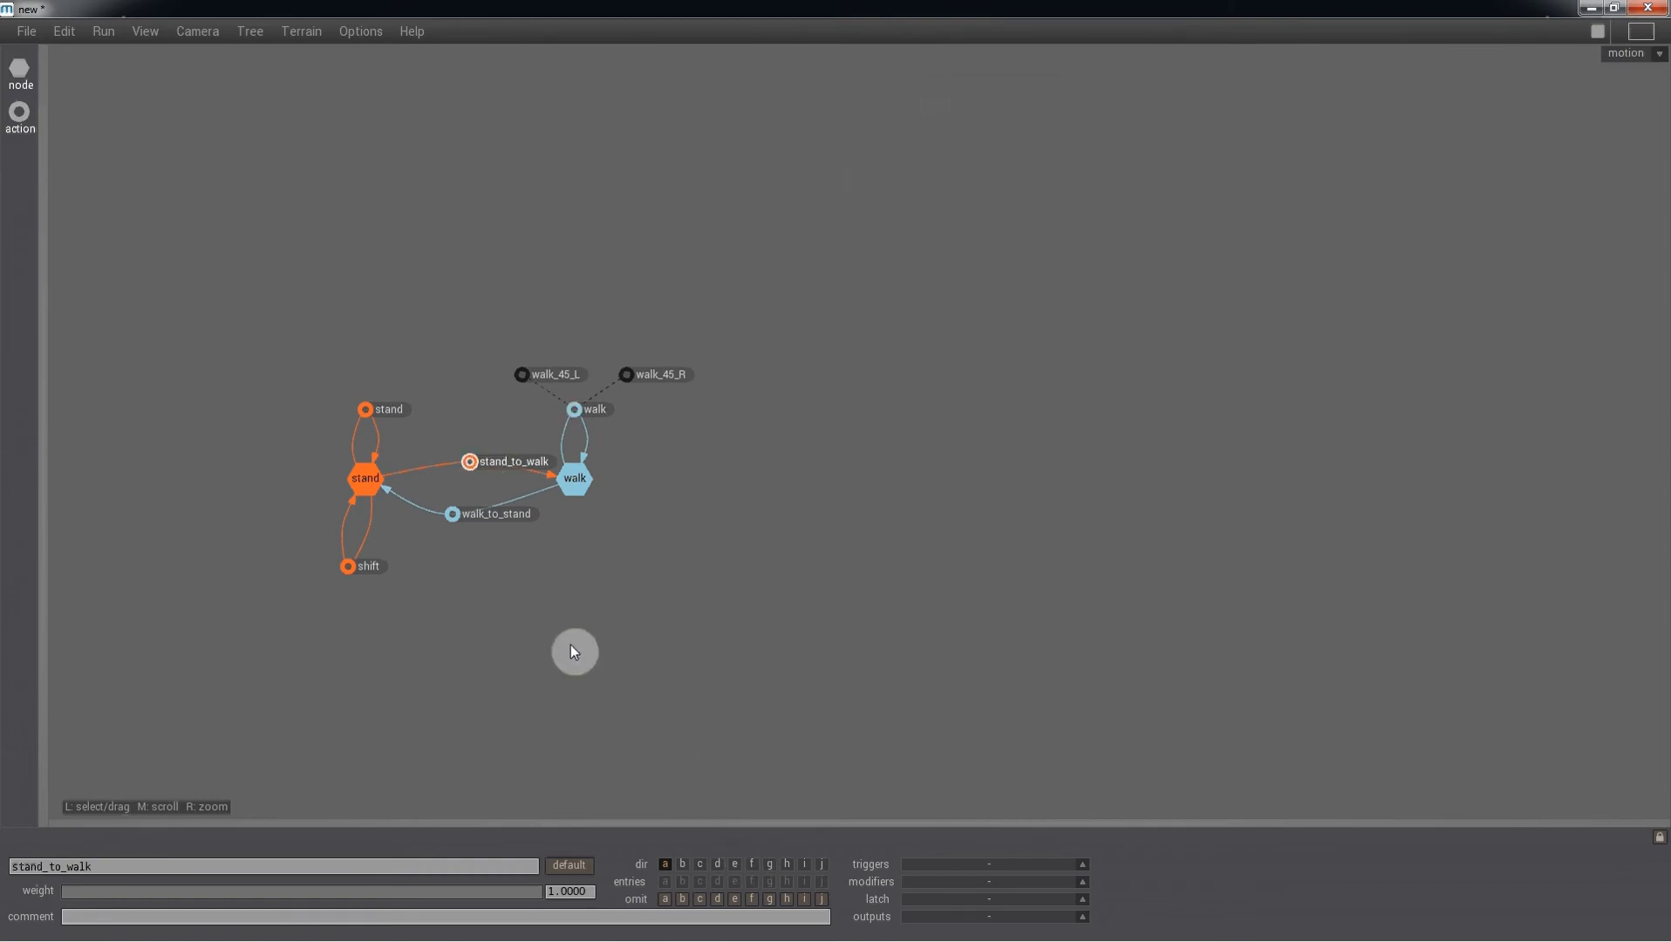
{"action": "left_click", "coordinate": [991, 862]}
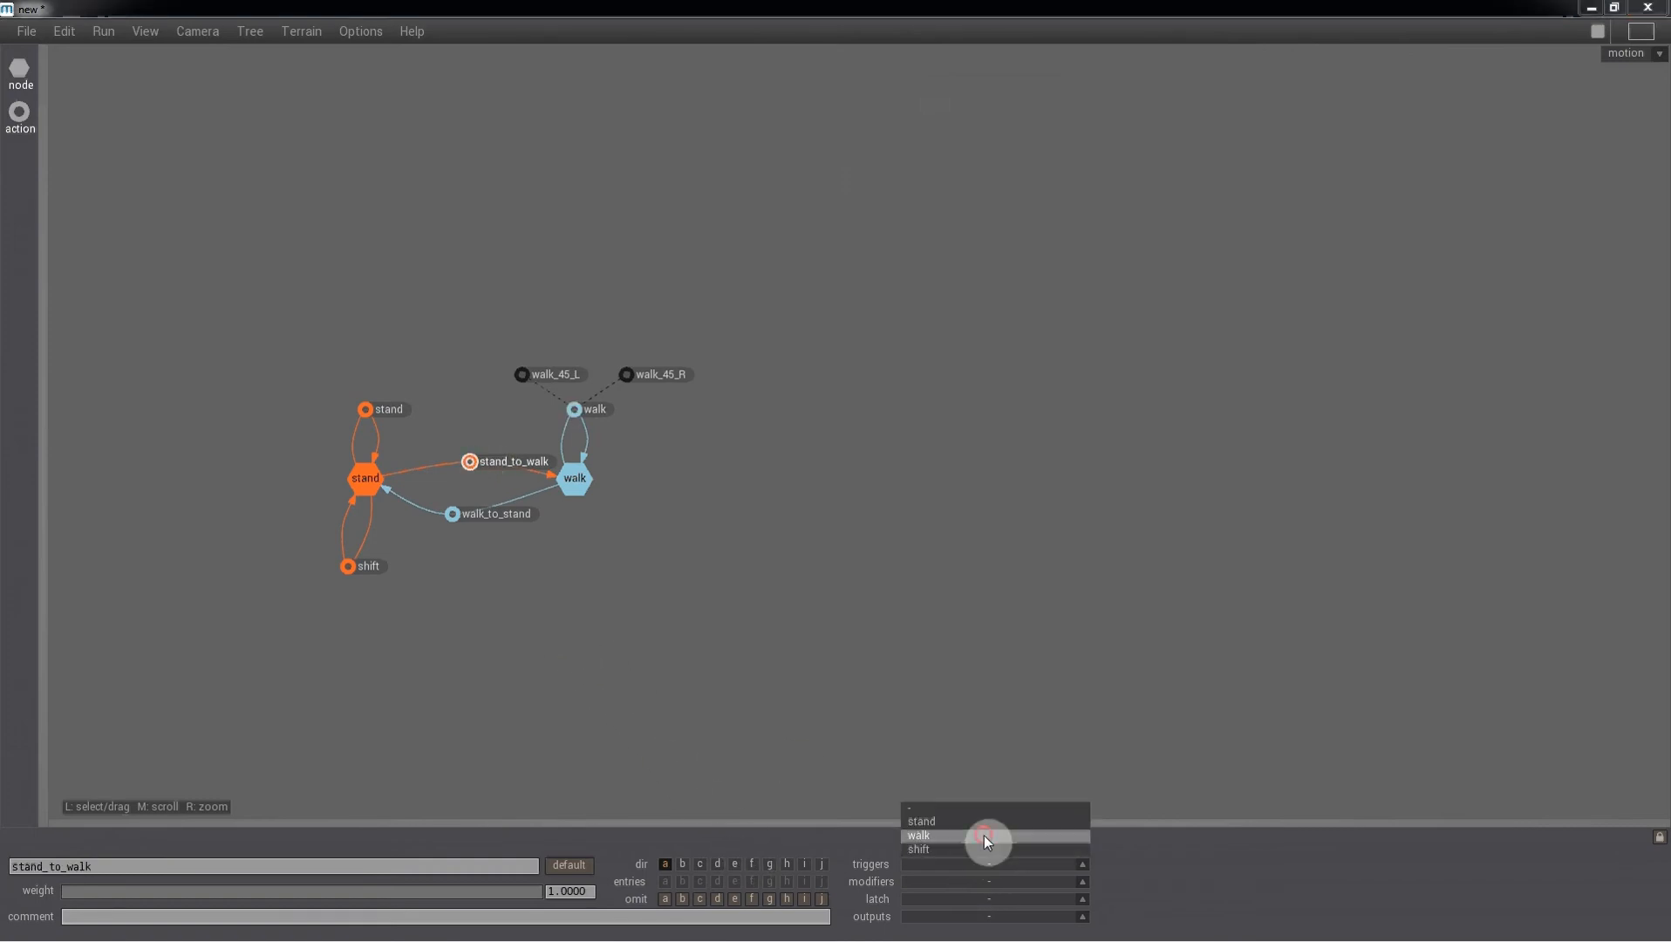
{"action": "left_click", "coordinate": [985, 835]}
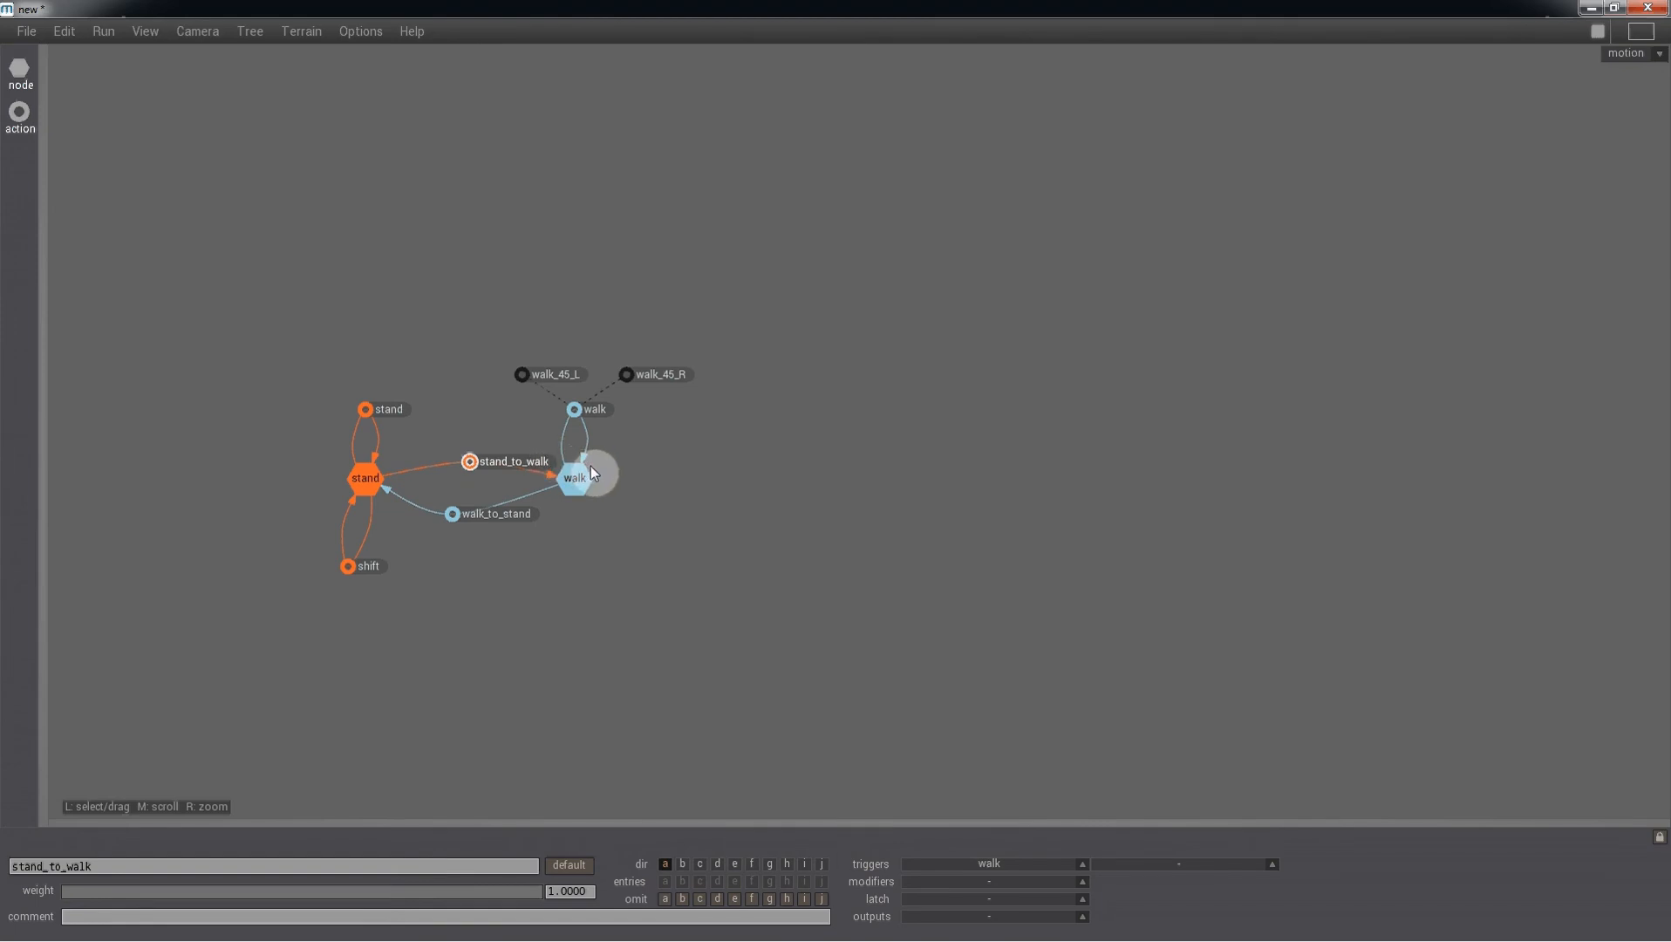
Step: Assign the stand trigger to the walk_to_stand action
{"action": "left_click", "coordinate": [580, 421]}
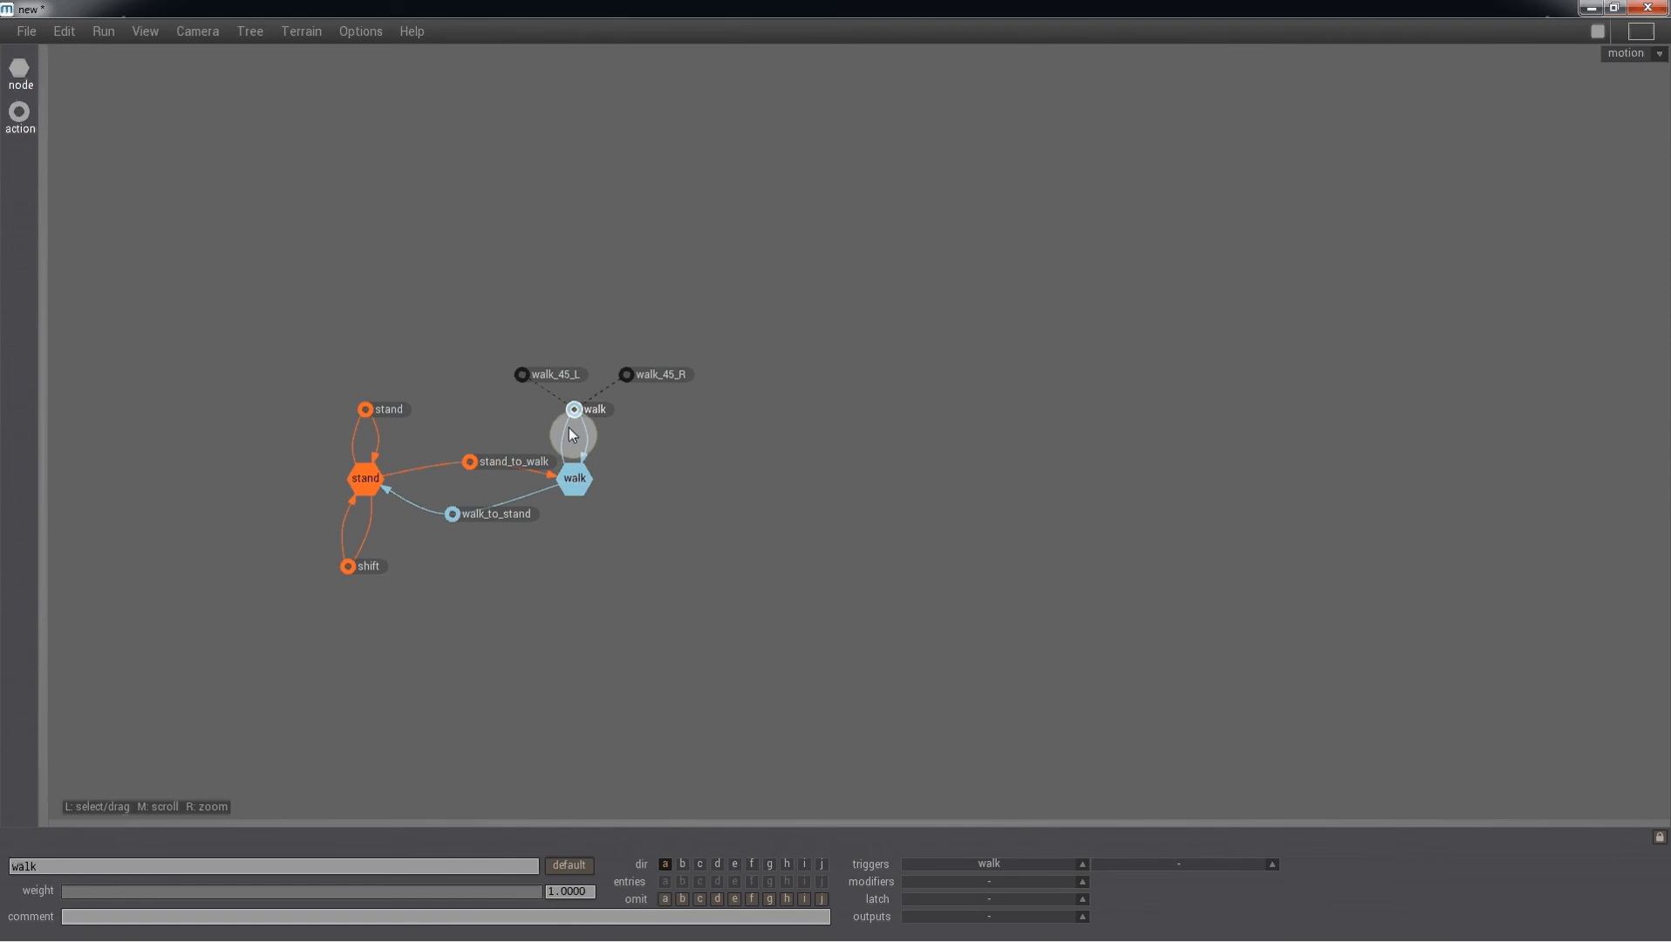
{"action": "left_click", "coordinate": [454, 514]}
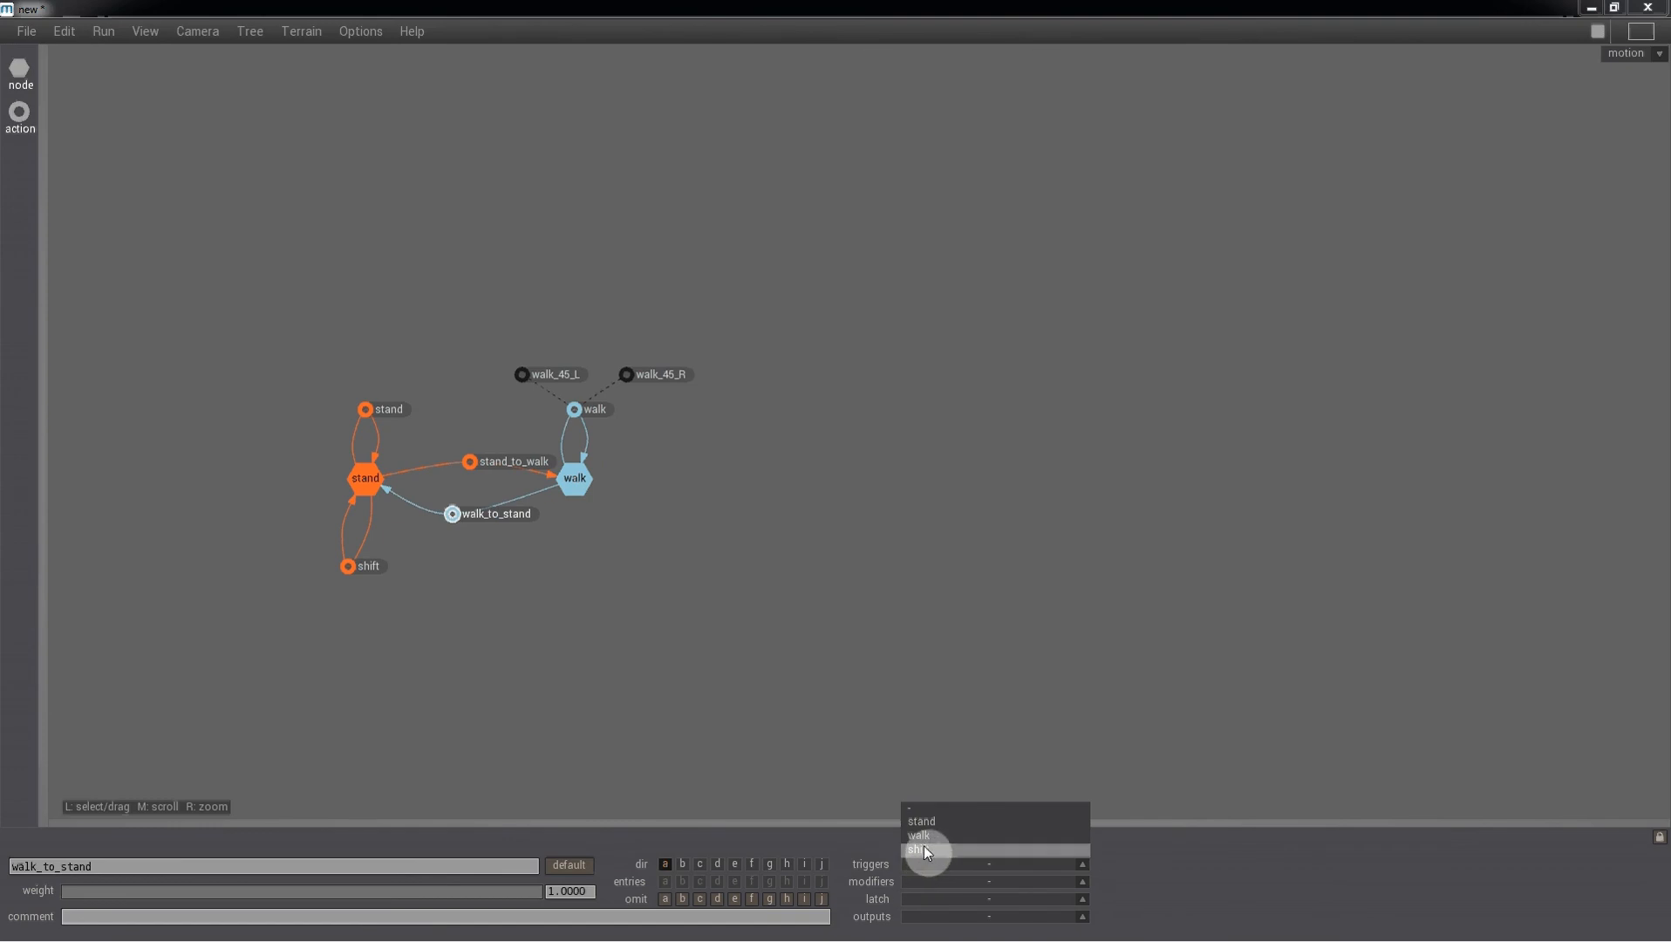
{"action": "left_click", "coordinate": [926, 823]}
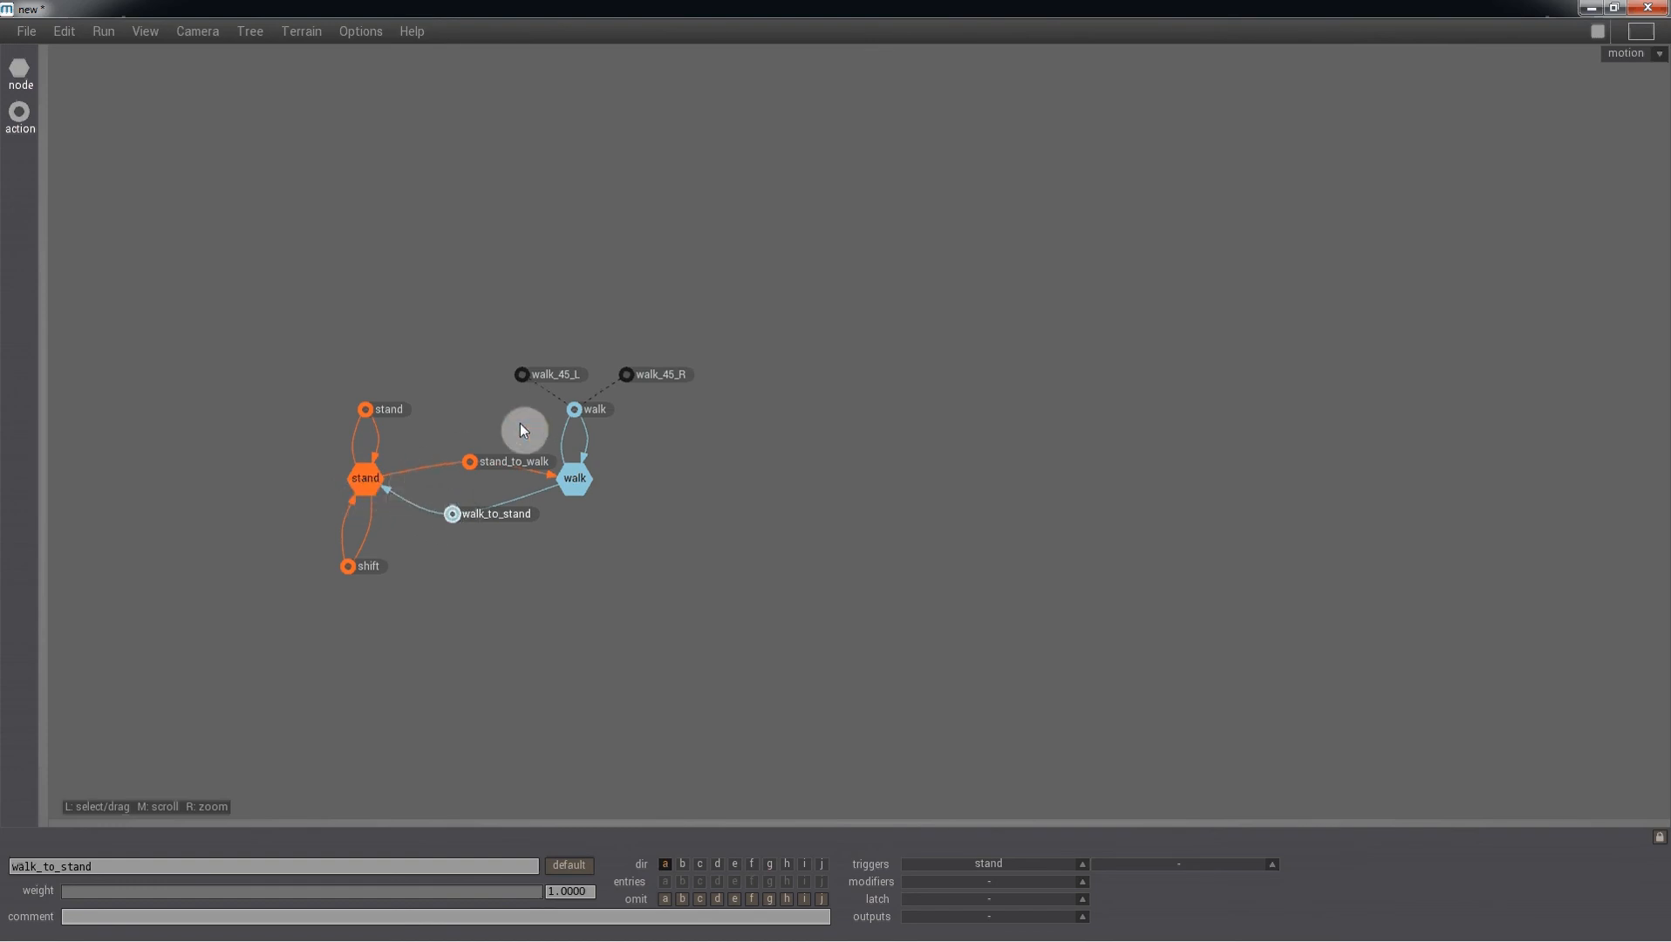
Step: Define two tree blends named "45L" and "45R" in the motion tree's blend list, and close the list
{"action": "left_click", "coordinate": [623, 374]}
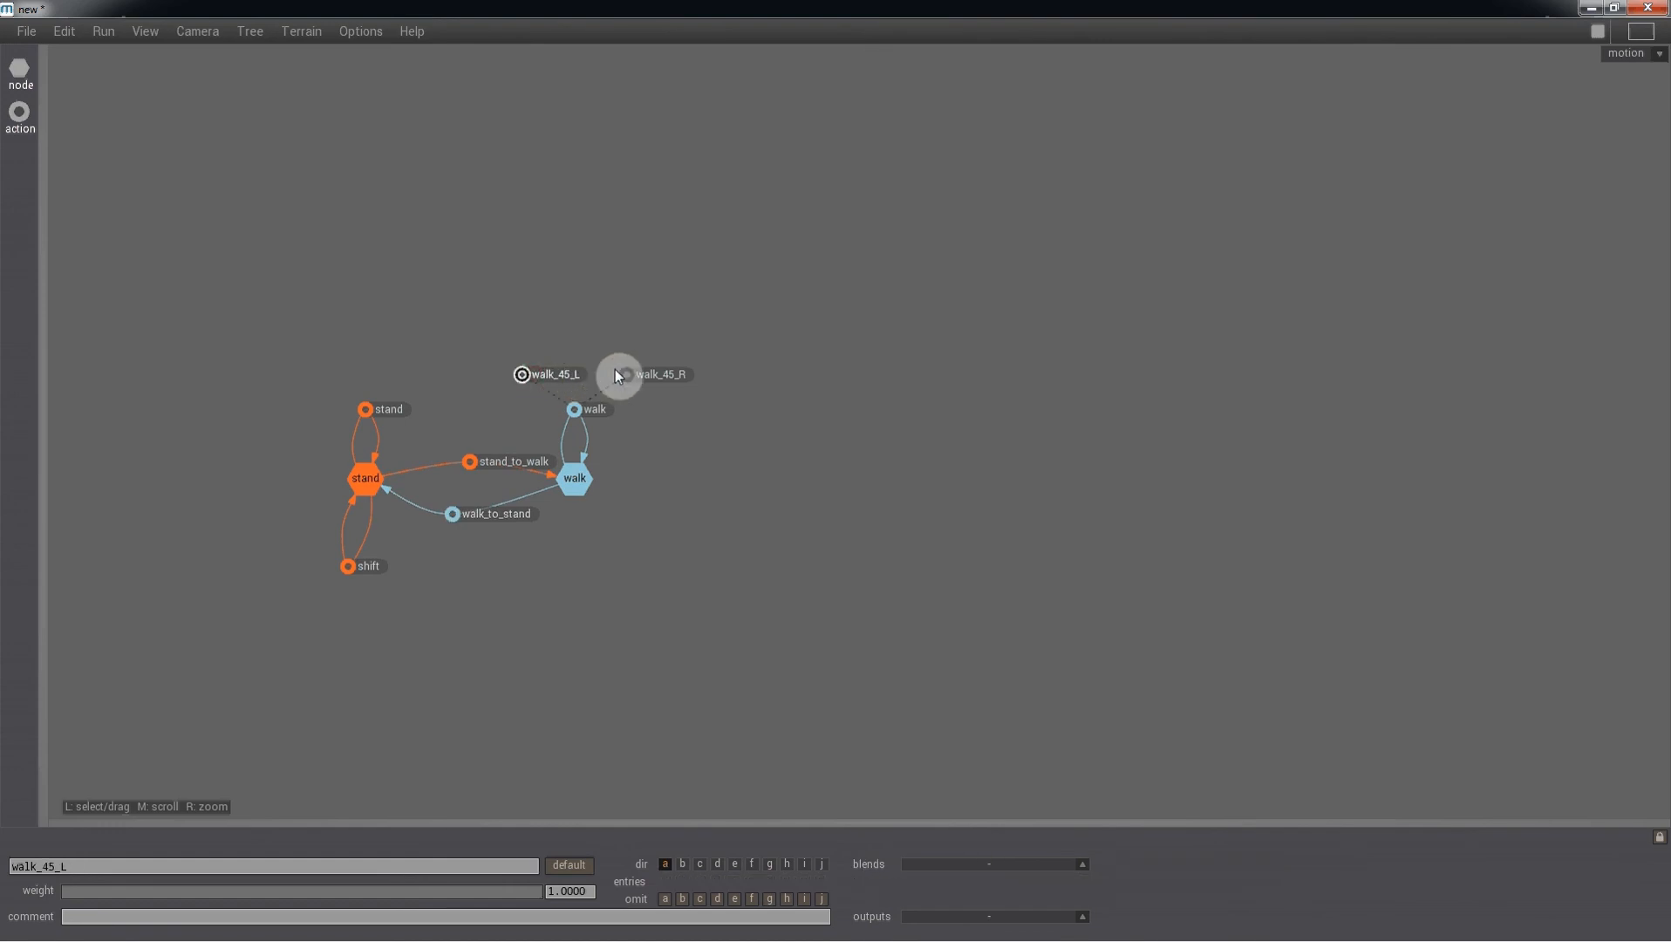
{"action": "left_click", "coordinate": [525, 379]}
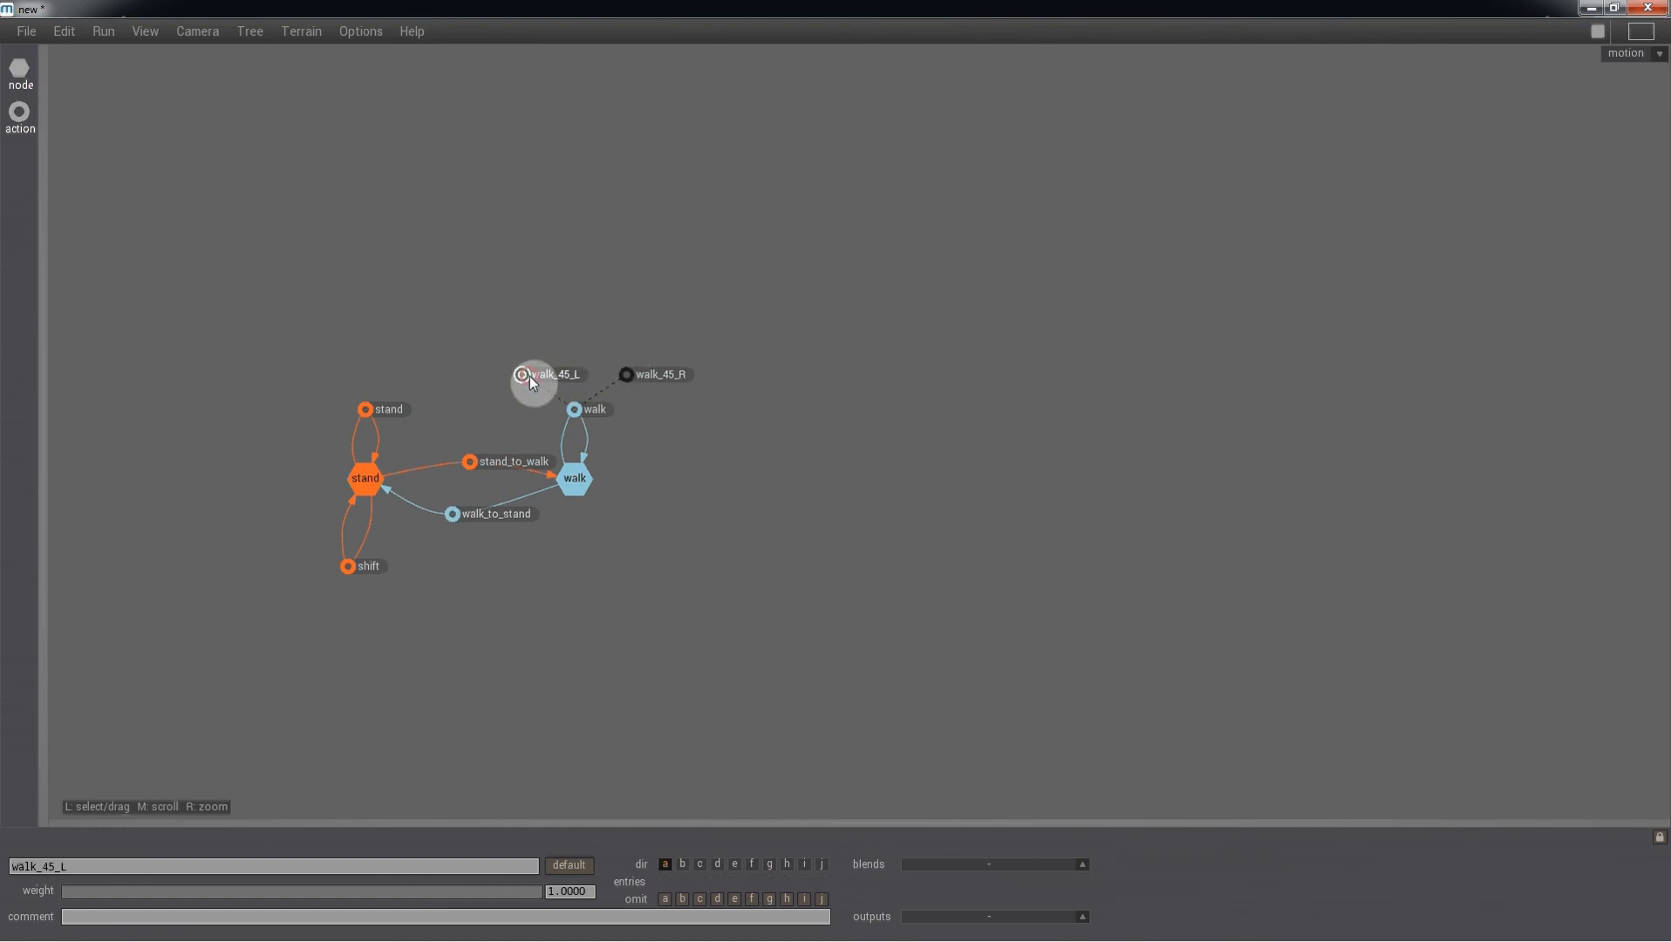
{"action": "left_click", "coordinate": [251, 32]}
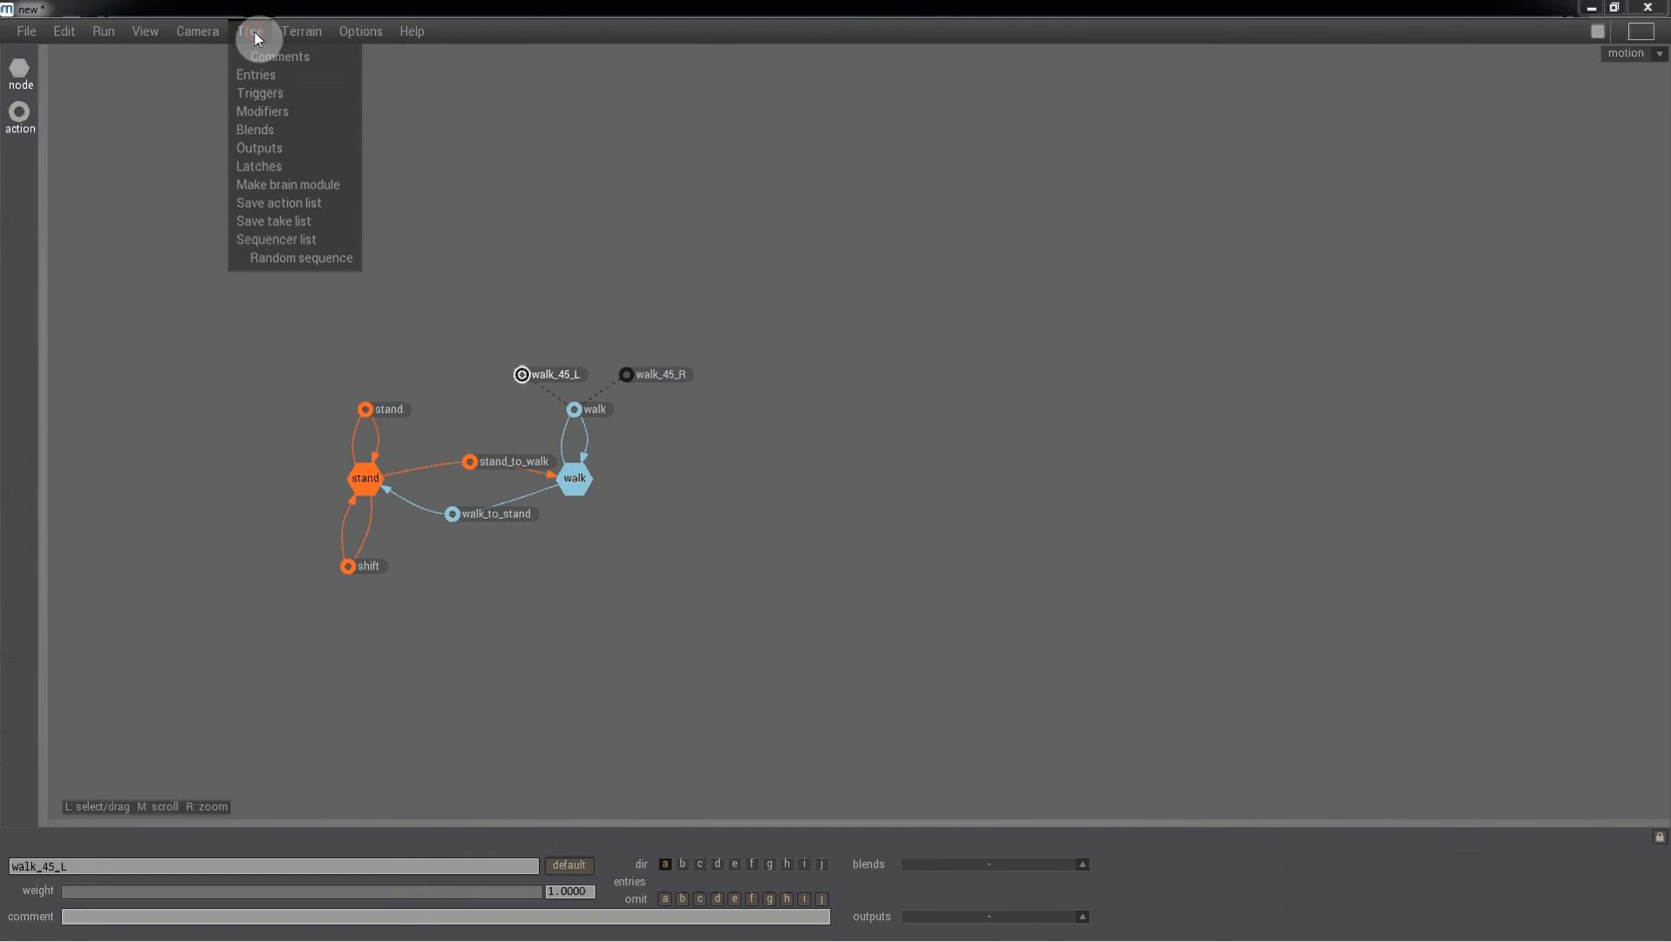
{"action": "left_click", "coordinate": [279, 129]}
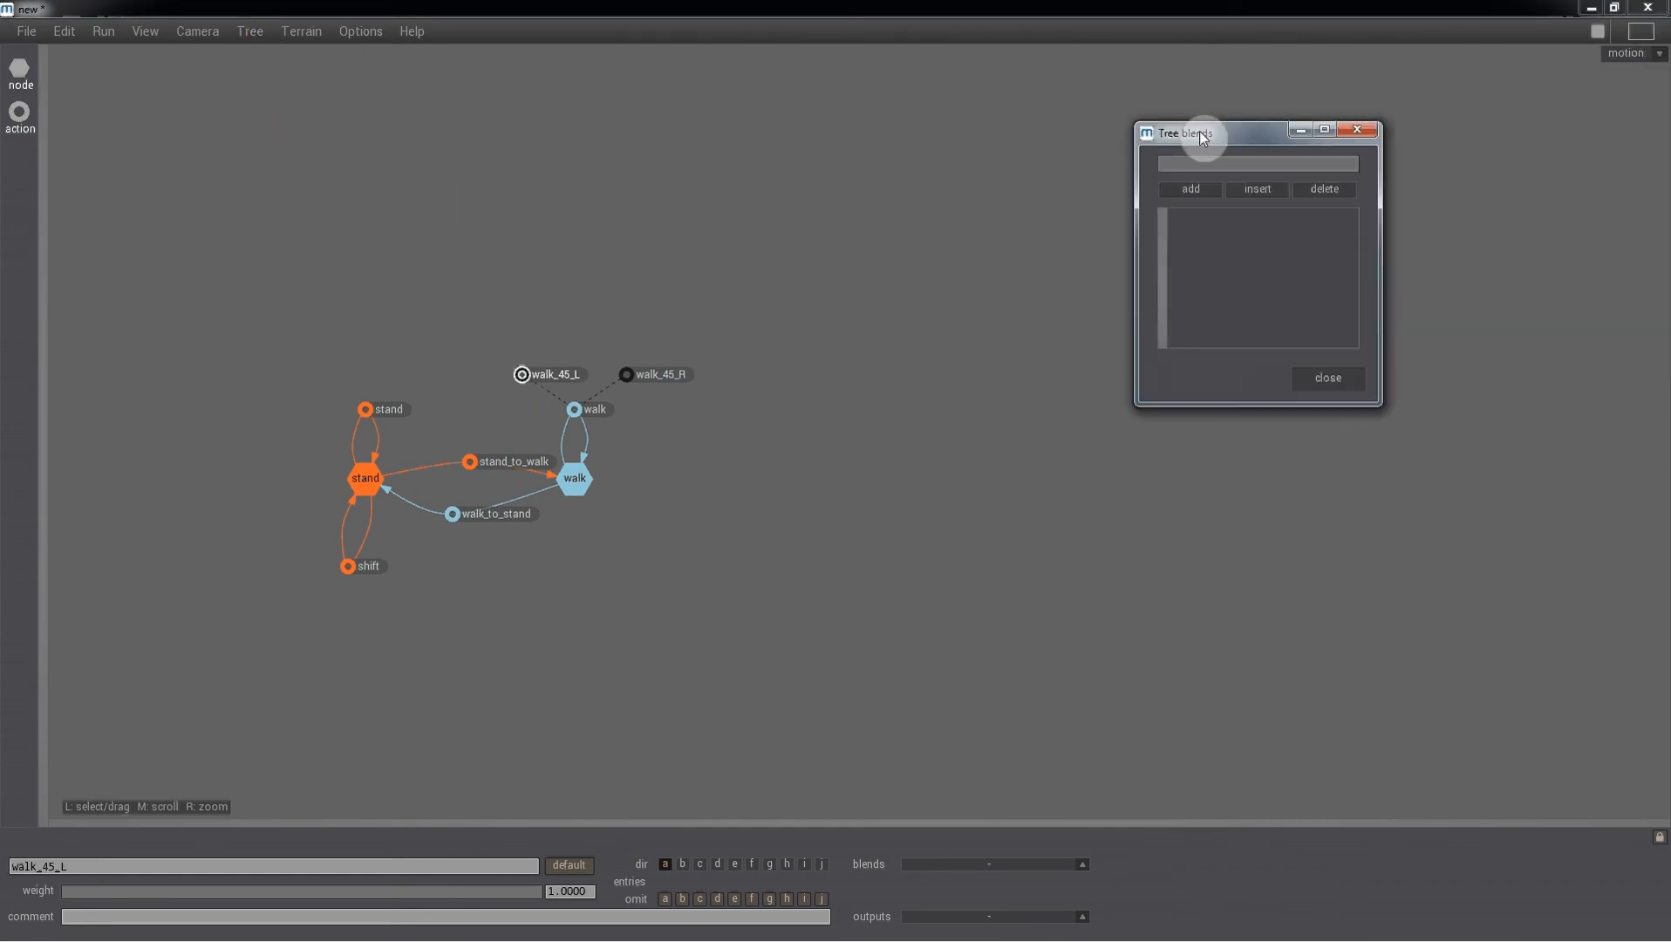
{"action": "left_click_drag", "start_coordinate": [1269, 133], "coordinate": [1087, 137]}
{"action": "left_click", "coordinate": [1012, 195]}
{"action": "left_click", "coordinate": [1015, 170]}
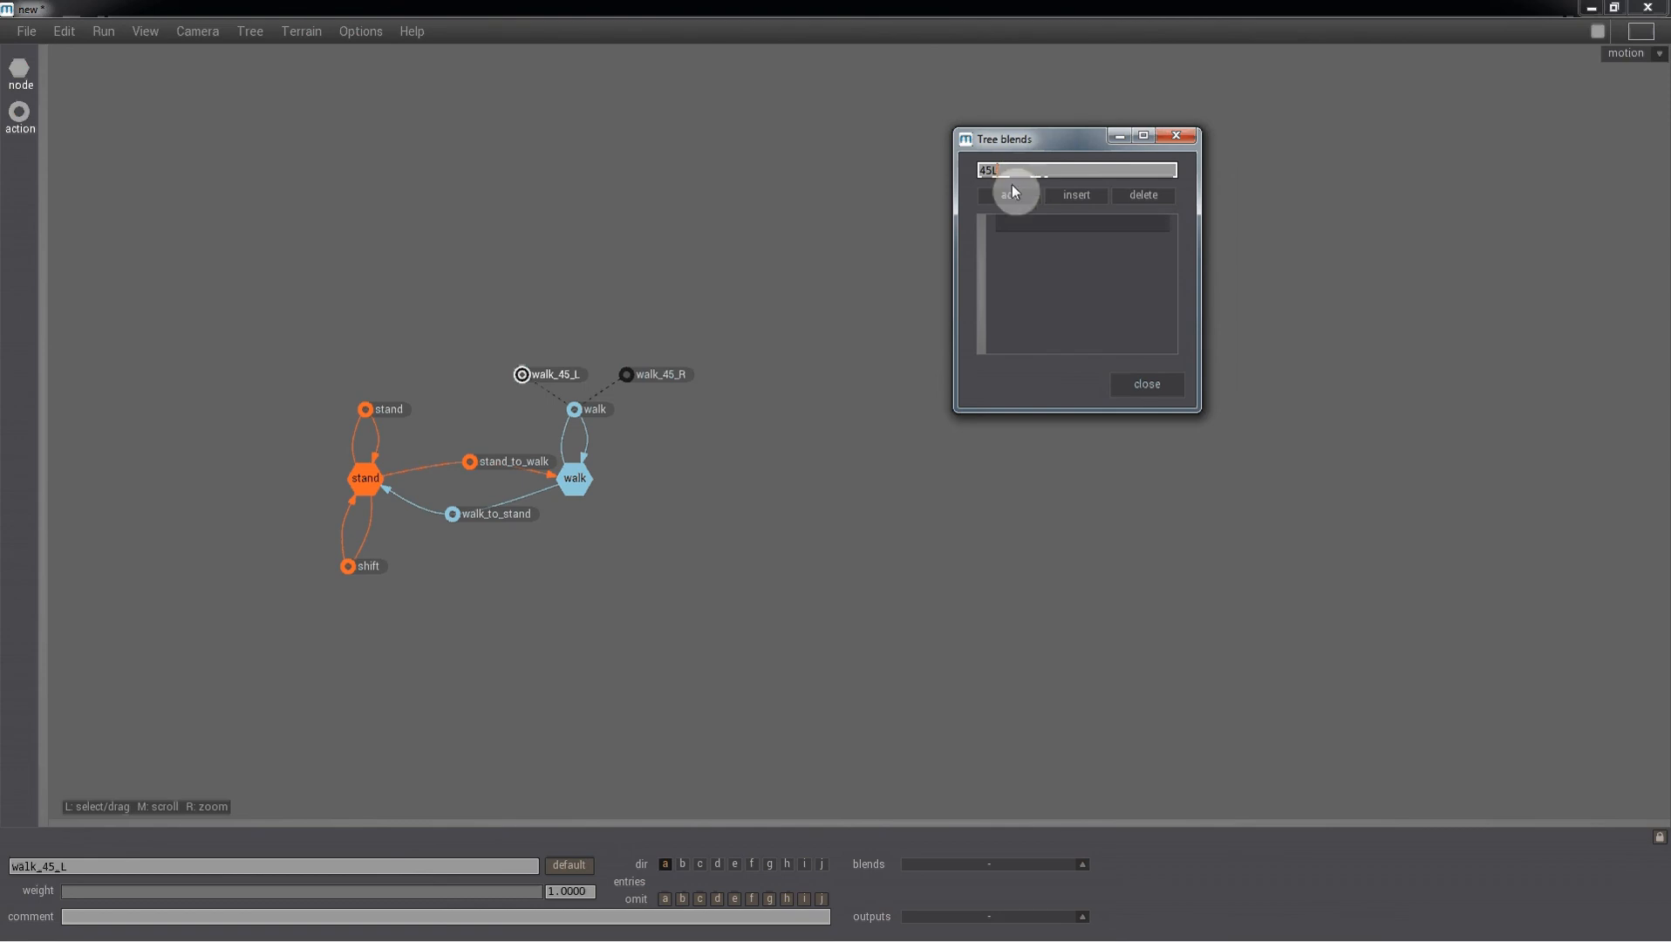
{"action": "type", "text": "45L"}
{"action": "left_click", "coordinate": [1011, 192]}
{"action": "left_click", "coordinate": [1003, 166]}
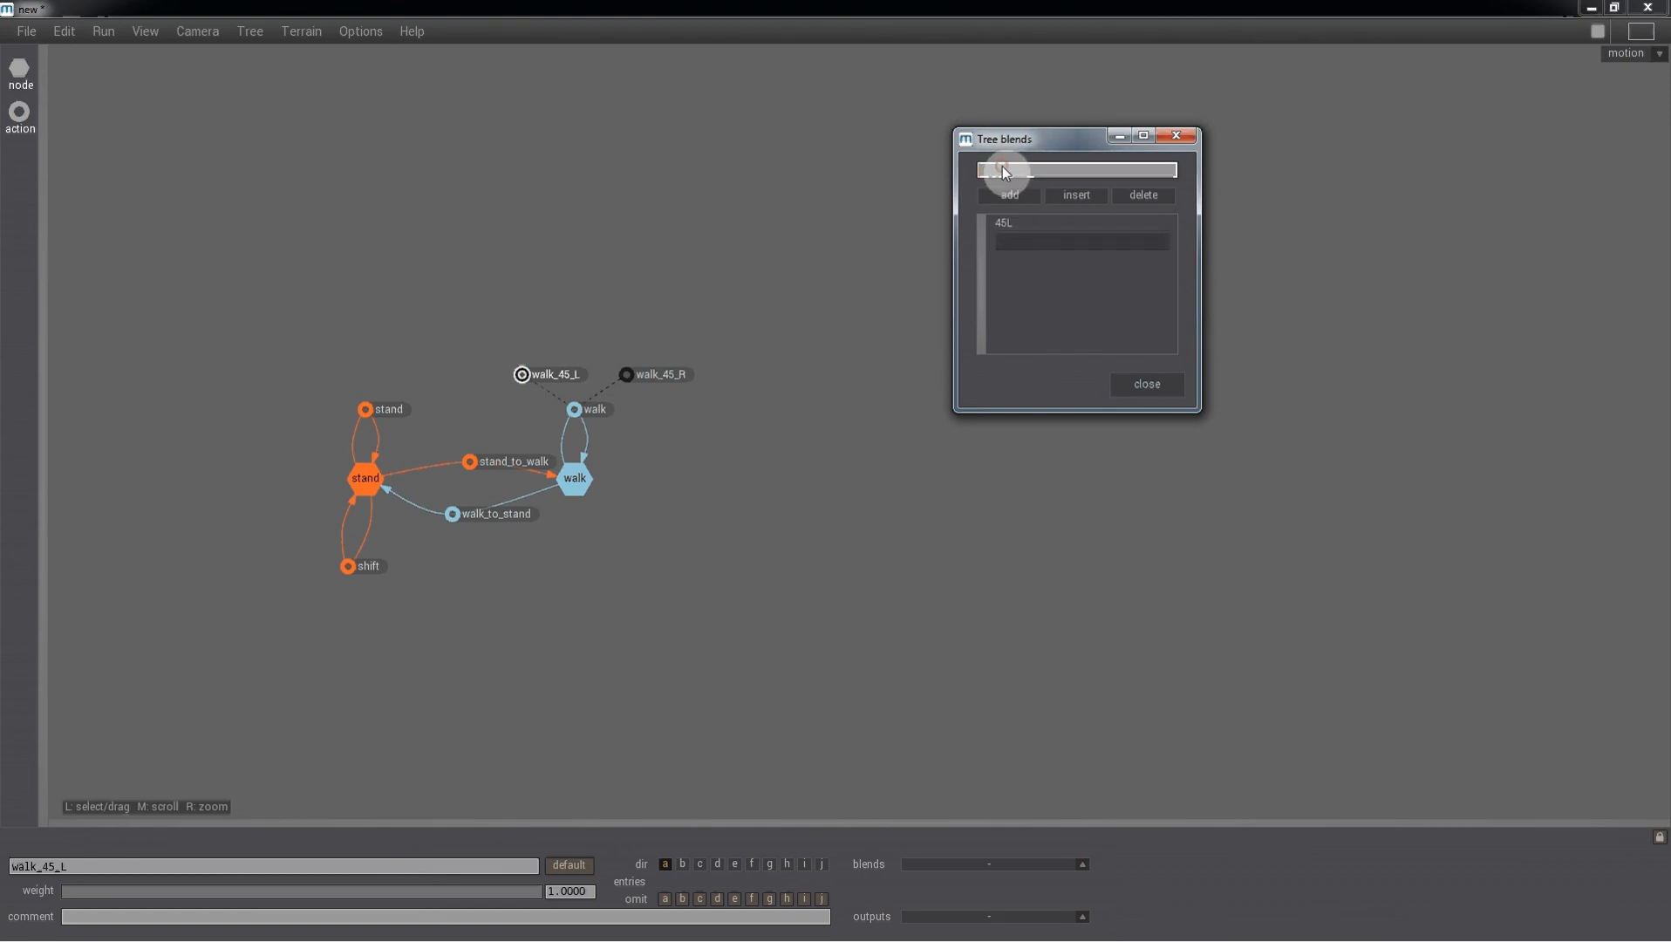
{"action": "key", "text": "Return"}
{"action": "left_click", "coordinate": [1154, 394]}
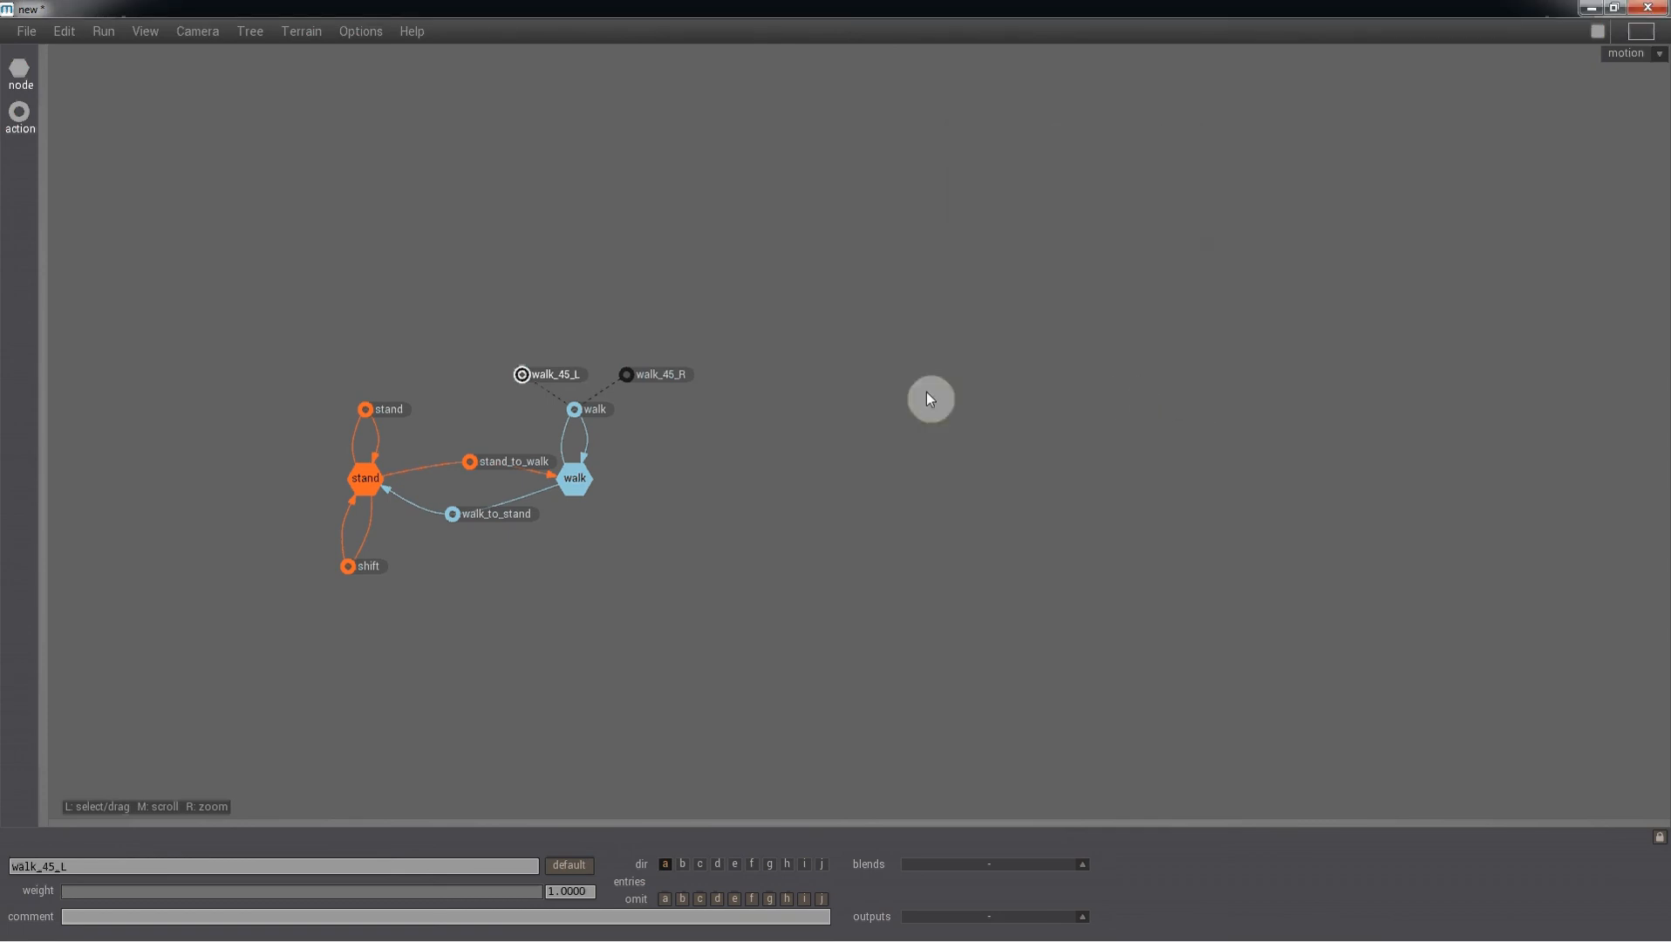
Step: Assign the 45L blend to the walk_45_L action and the 45R blend to the walk_45_R action
{"action": "left_click", "coordinate": [914, 868]}
{"action": "left_click", "coordinate": [922, 841]}
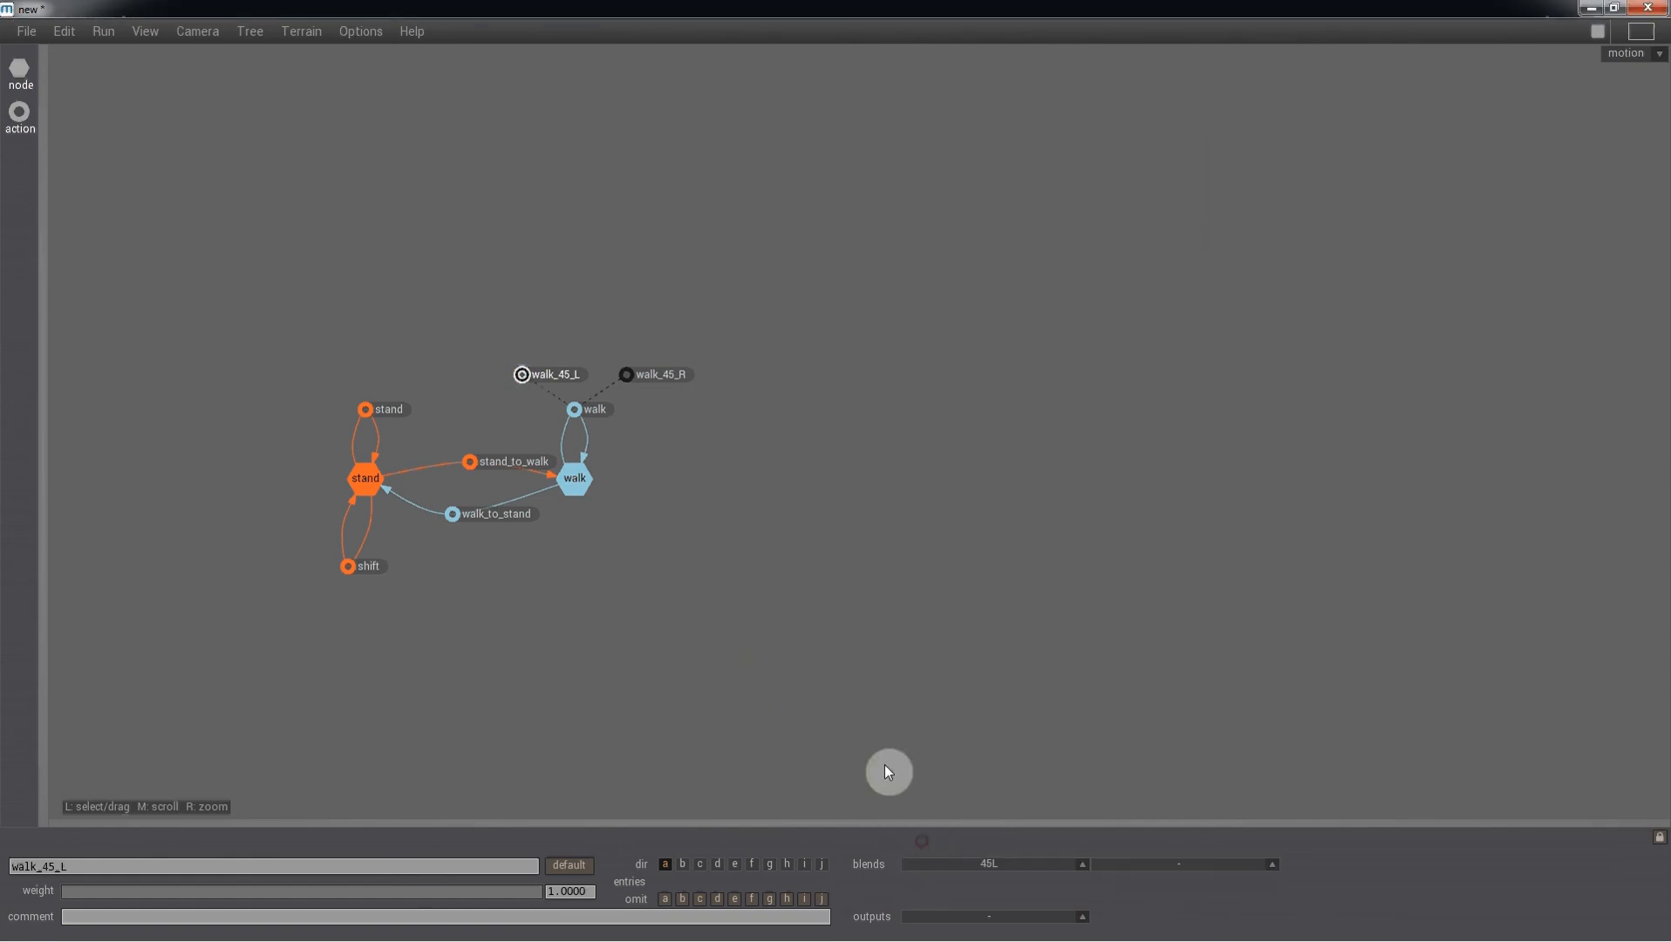
{"action": "left_click", "coordinate": [626, 374]}
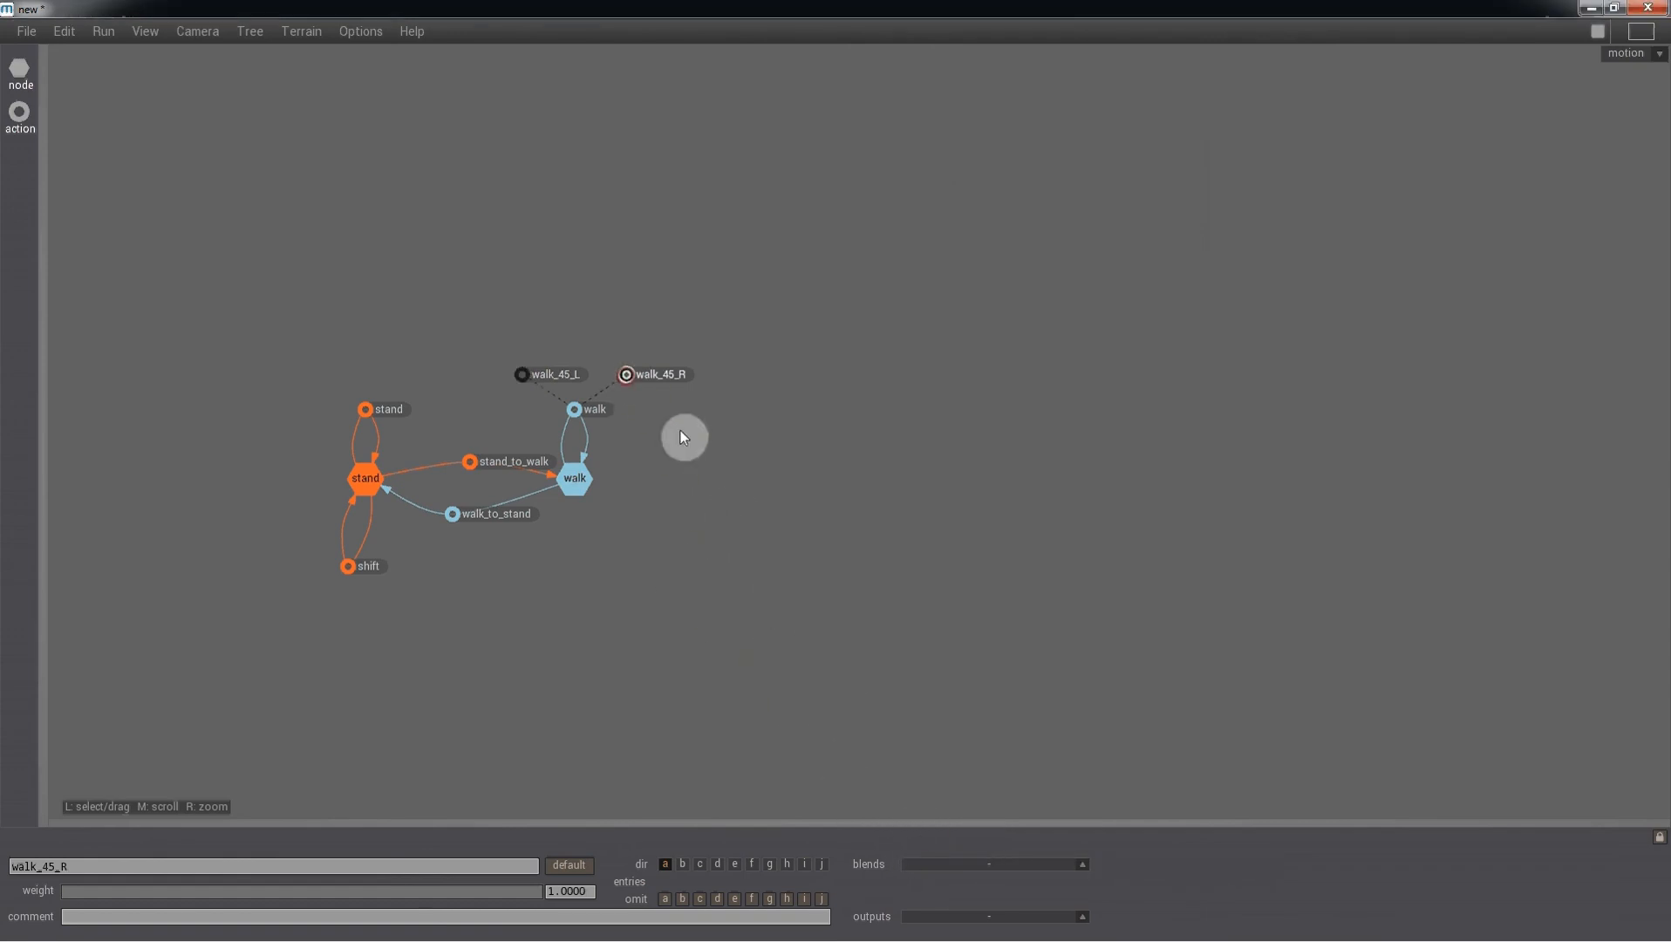
{"action": "left_click", "coordinate": [924, 865]}
{"action": "left_click", "coordinate": [927, 850]}
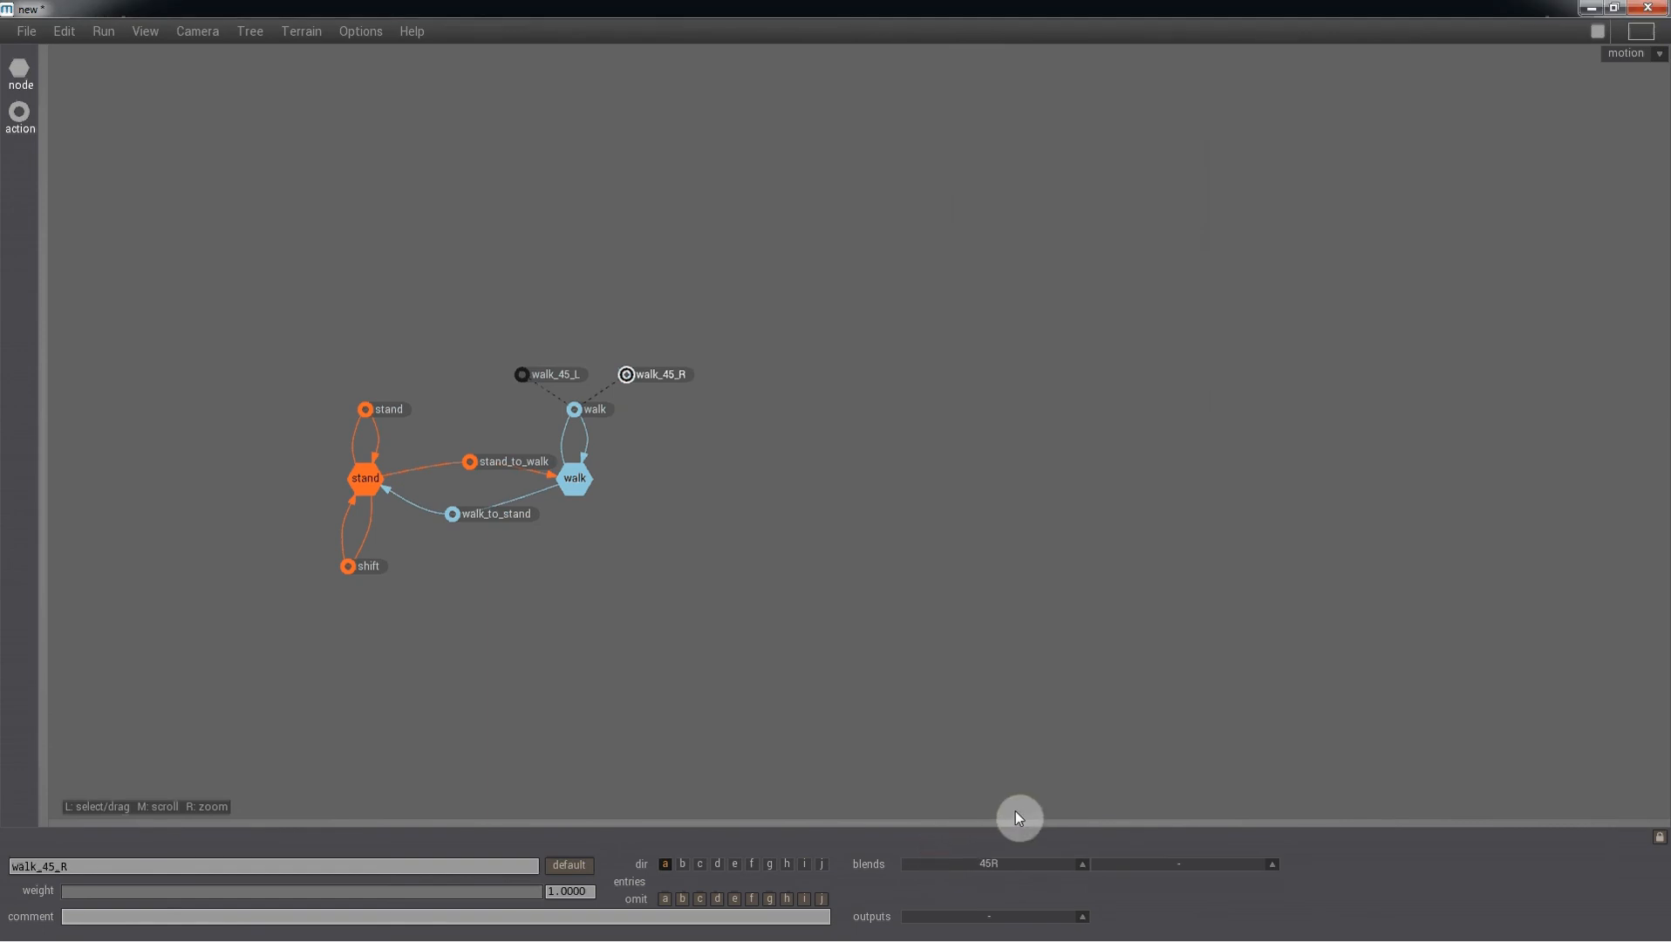